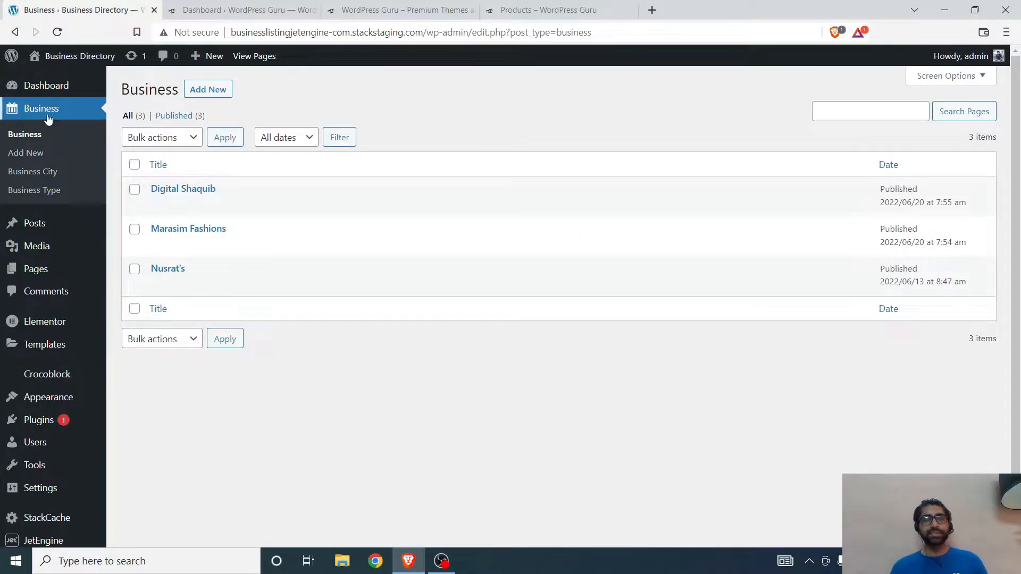
Step: Open JetEngine's custom post types list in the Business Directory admin
scroll(49, 163, "down", 1)
scroll(47, 163, "up", 1)
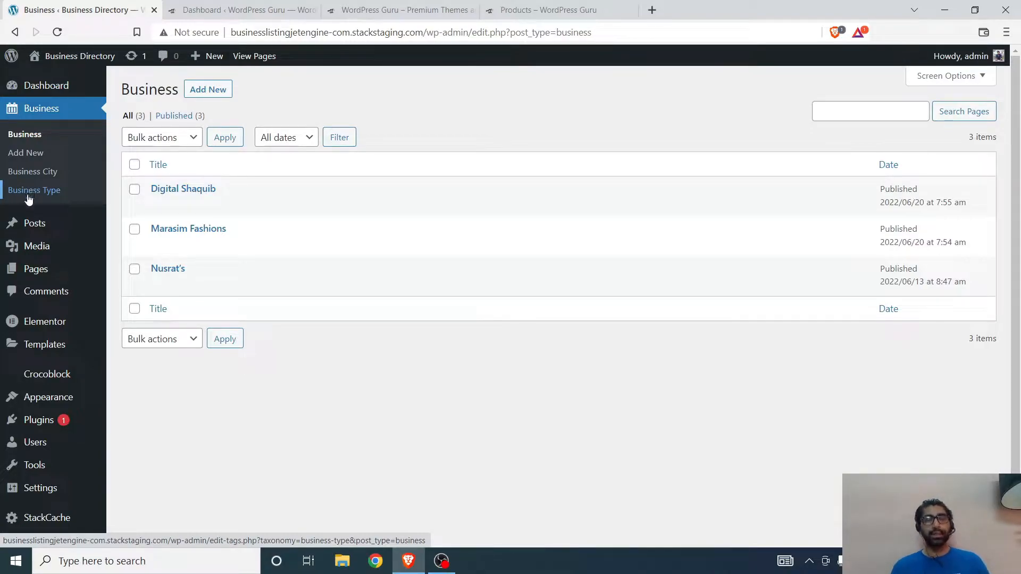
scroll(173, 301, "down", 1)
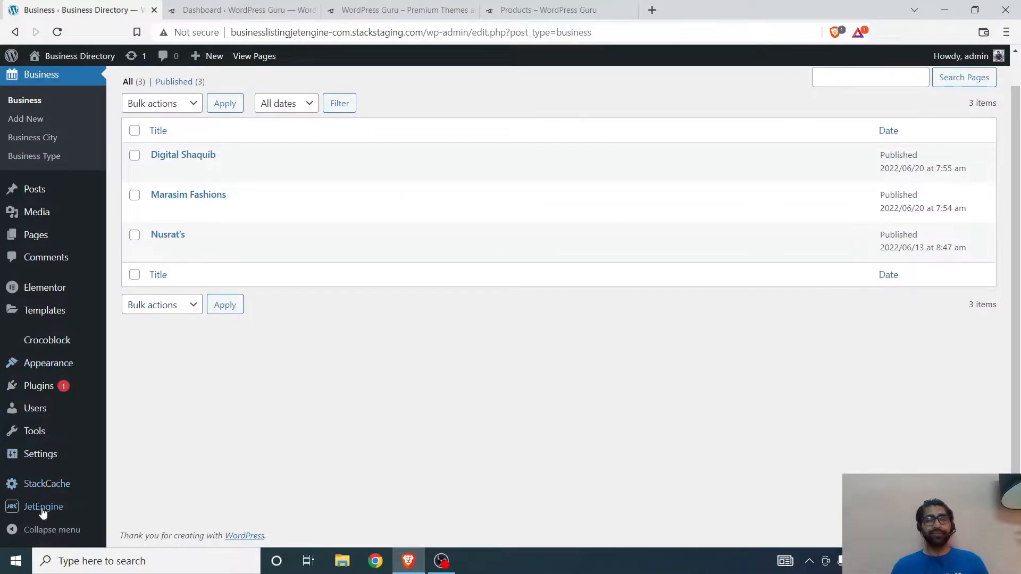
mouse_move(43, 510)
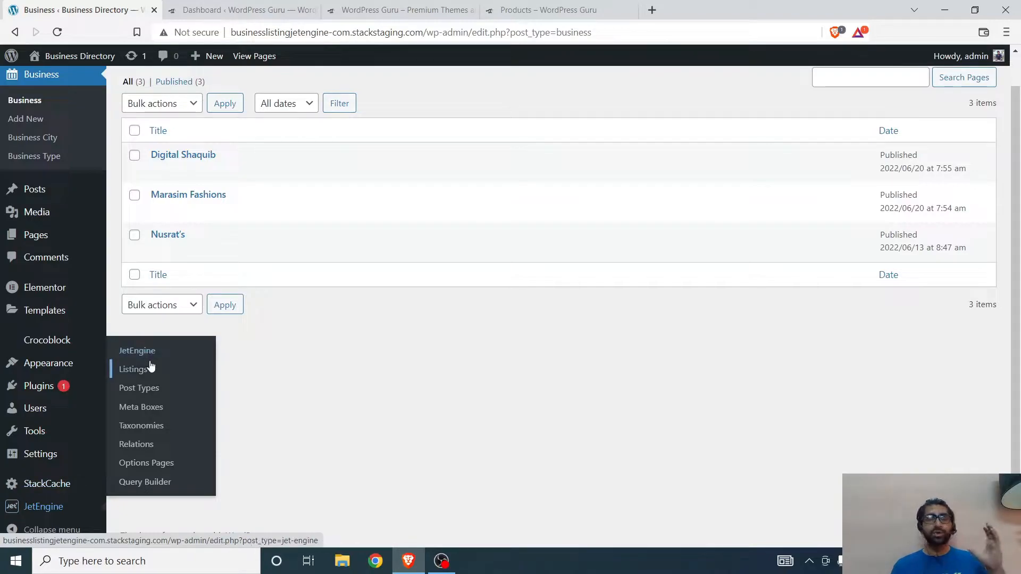
left_click(156, 393)
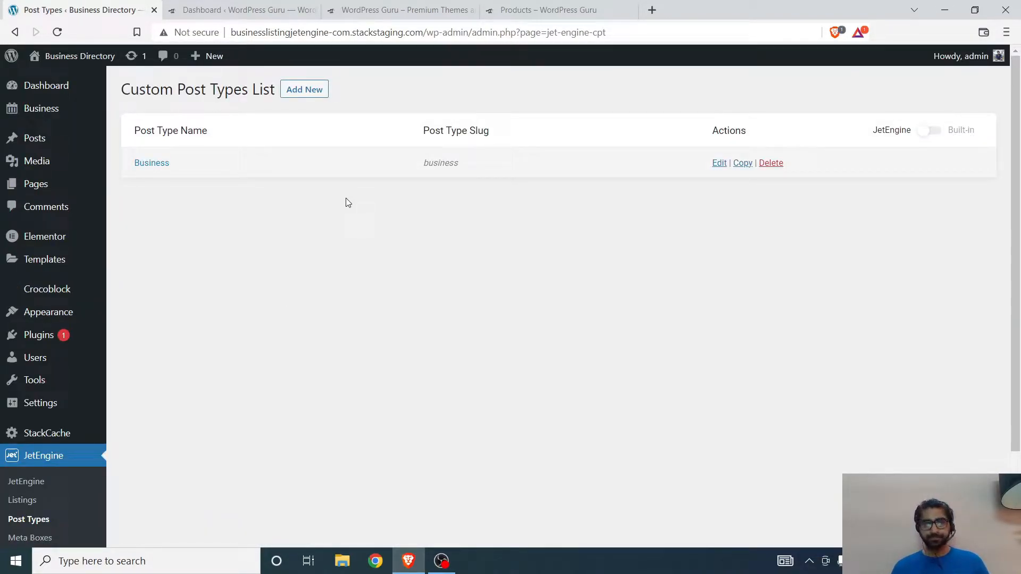
mouse_move(3, 241)
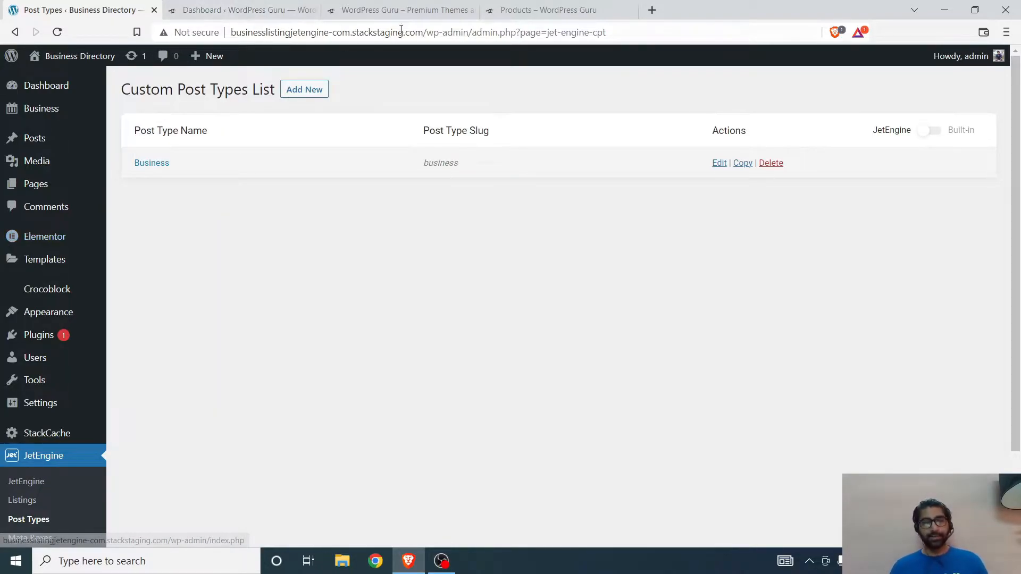
Step: Examine the WordPress Guru storefront homepage and its admin dashboard, including the WooCommerce and Products entries
left_click(244, 9)
left_click(403, 9)
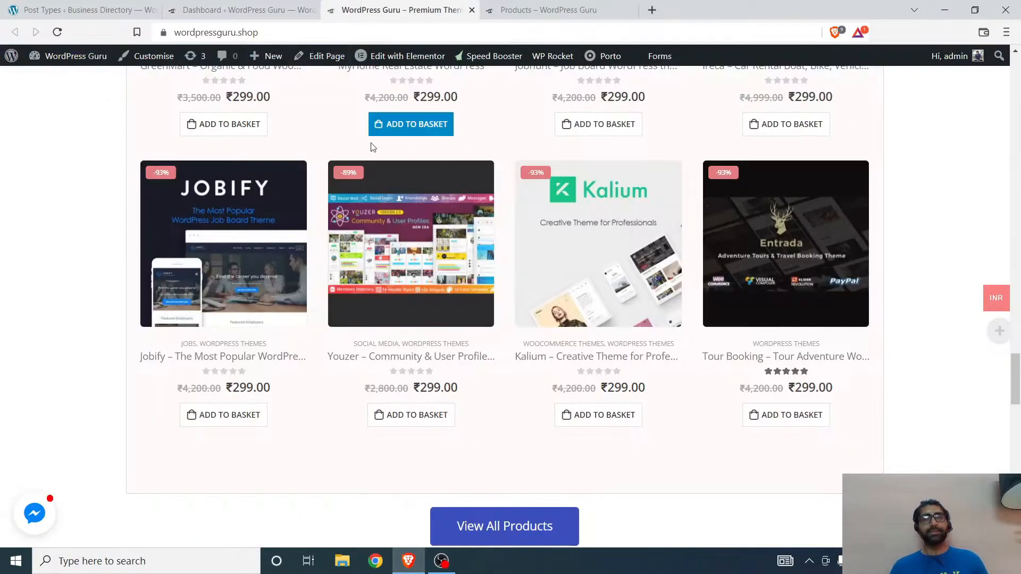
scroll(85, 221, "up", 8)
scroll(85, 220, "up", 10)
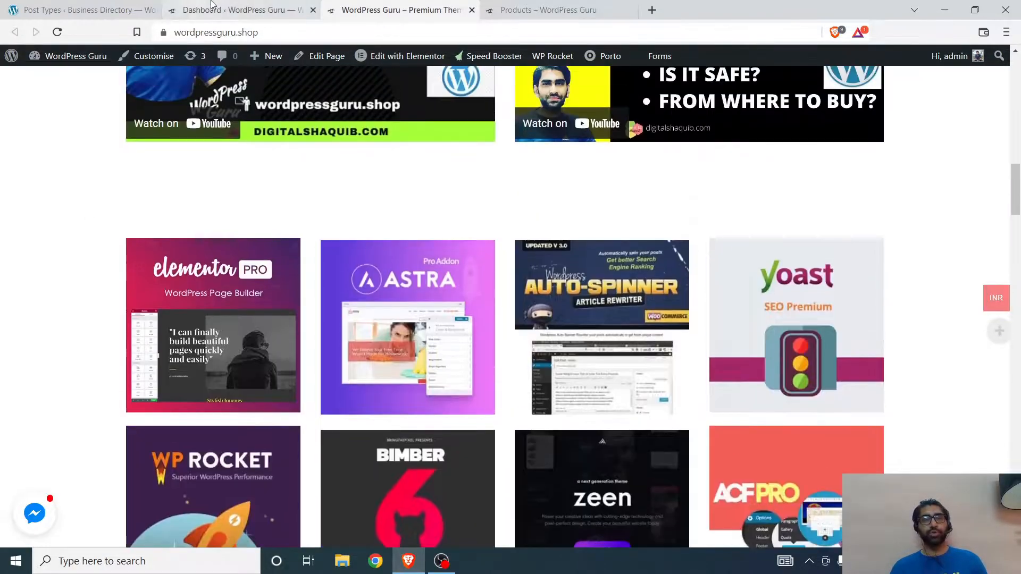
left_click(234, 10)
scroll(44, 200, "down", 3)
mouse_move(50, 272)
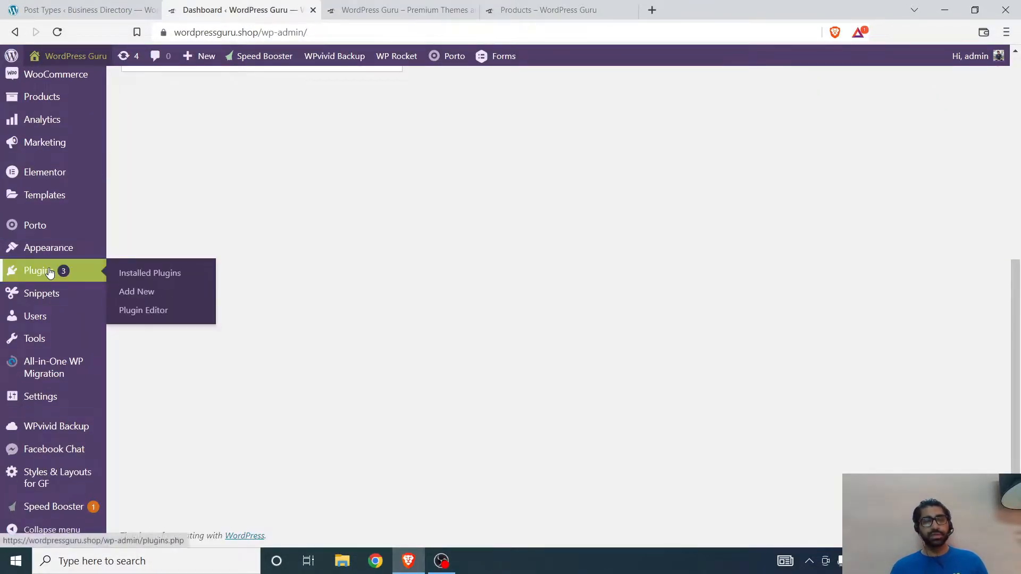
scroll(50, 272, "up", 4)
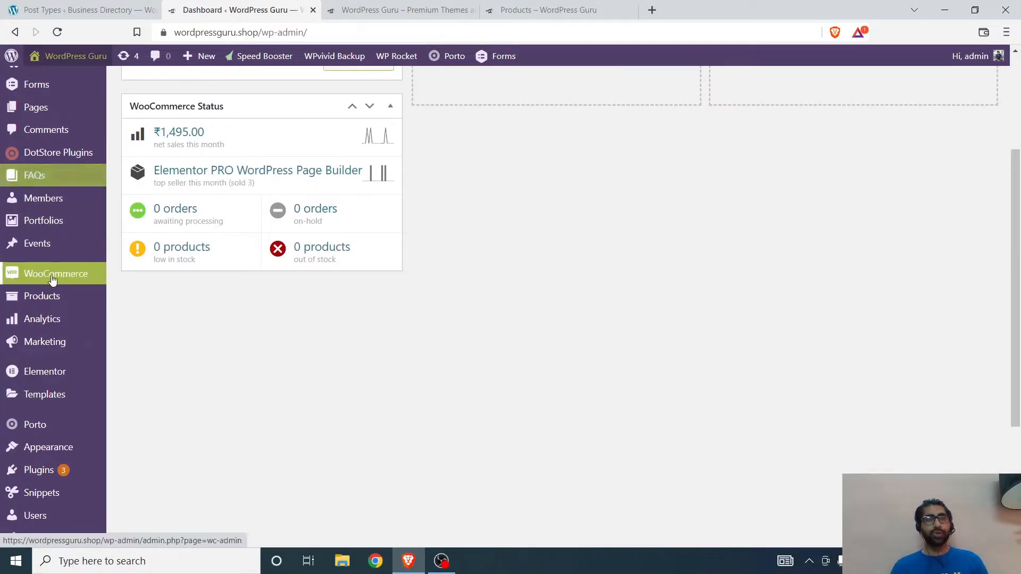
mouse_move(56, 302)
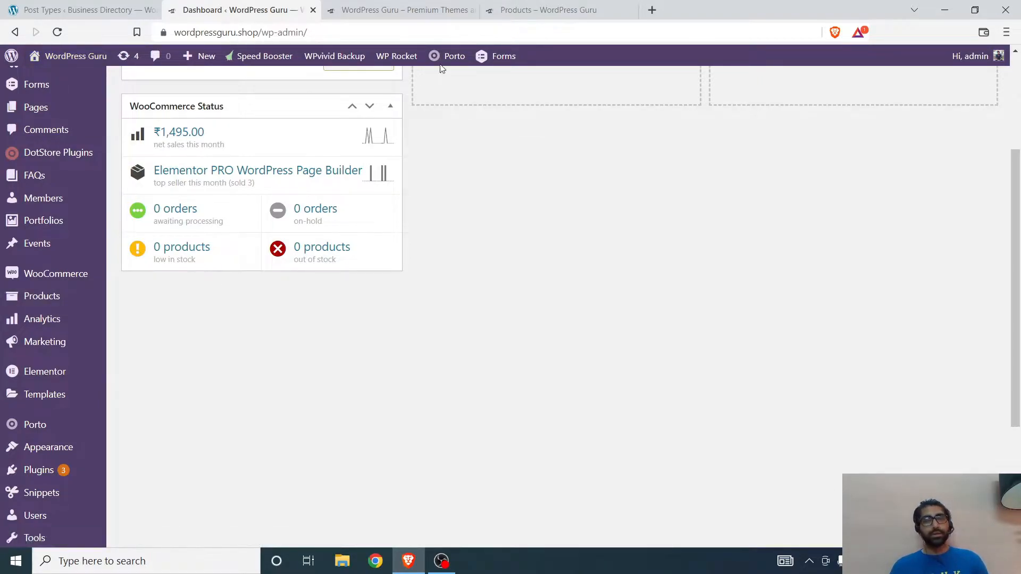
Step: Examine the best-selling products and the WordPress Themes listing cards on the WordPress Guru homepage
left_click(404, 9)
scroll(253, 296, "down", 10)
scroll(255, 298, "down", 8)
scroll(240, 292, "up", 4)
scroll(235, 292, "down", 3)
scroll(235, 293, "up", 1)
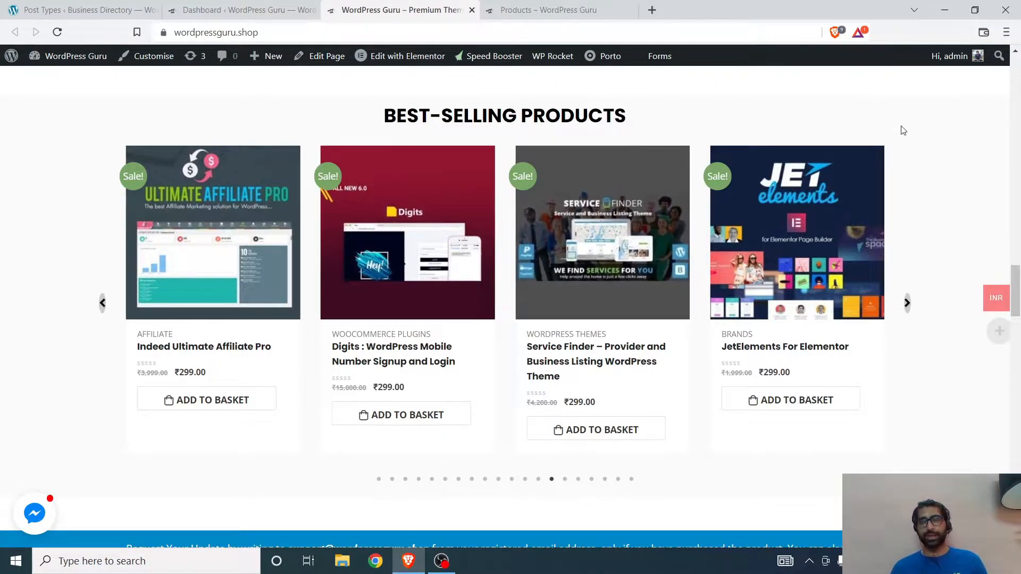
scroll(677, 324, "down", 10)
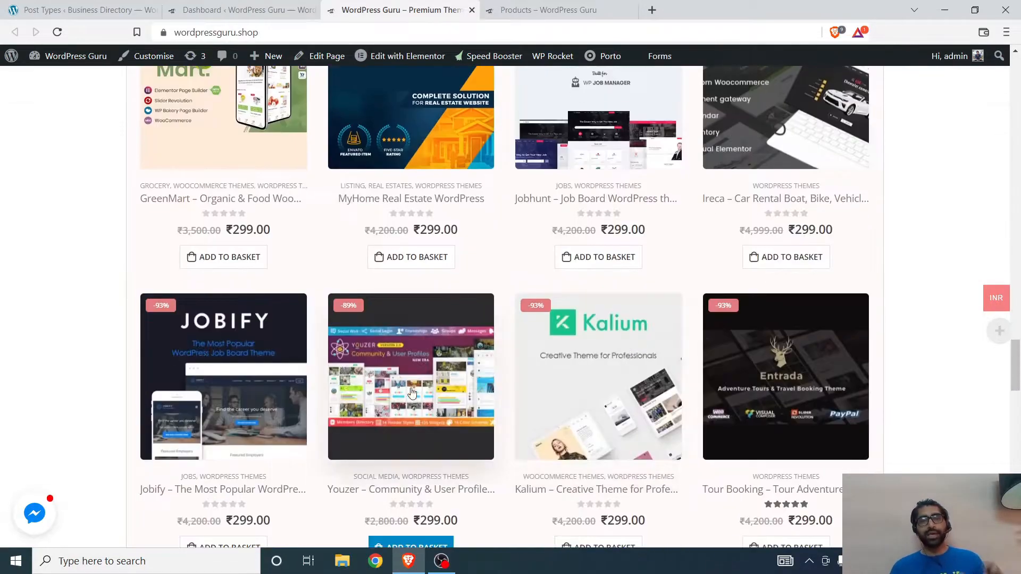
scroll(484, 376, "up", 3)
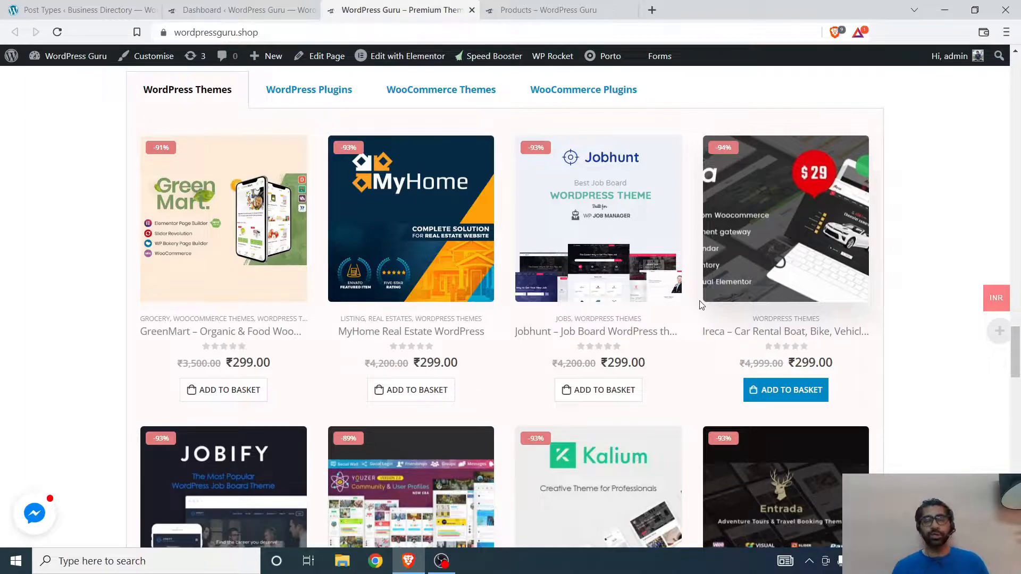
Step: Examine the product grid and categories on the WordPress Guru shop page
left_click(567, 6)
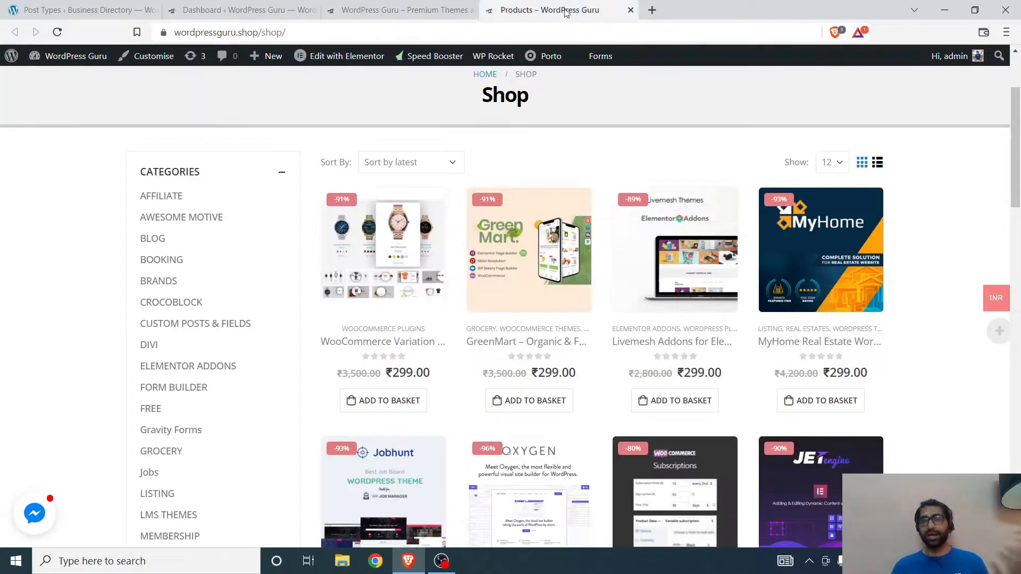
scroll(383, 298, "down", 2)
scroll(365, 232, "up", 5)
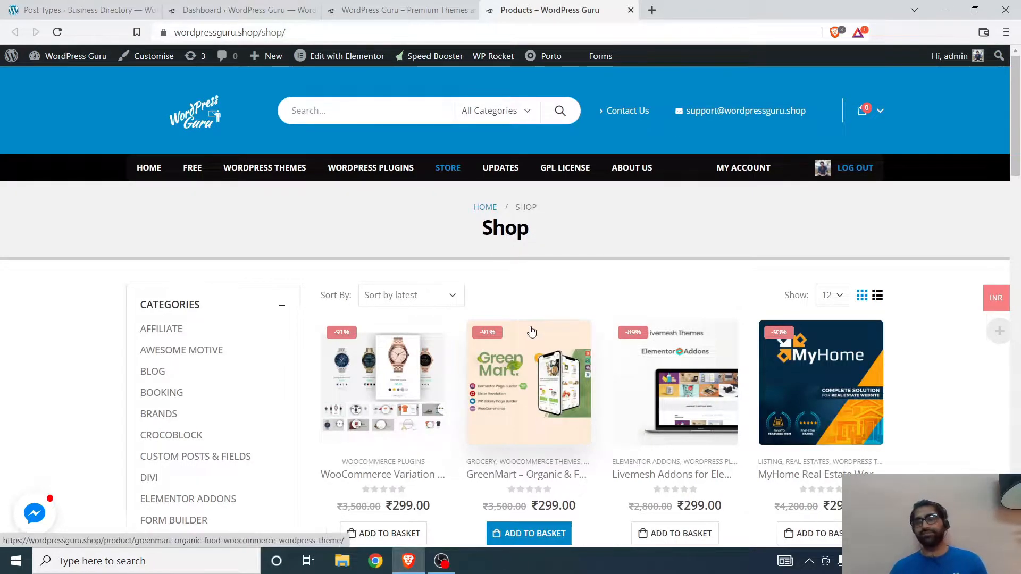
scroll(520, 317, "down", 5)
scroll(500, 498, "down", 2)
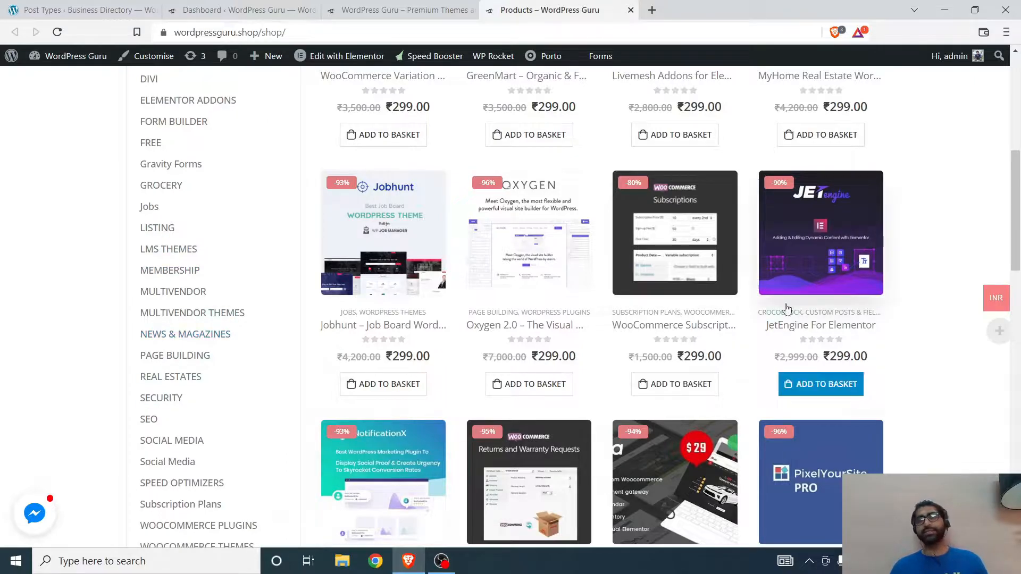
scroll(800, 319, "up", 6)
scroll(531, 426, "down", 4)
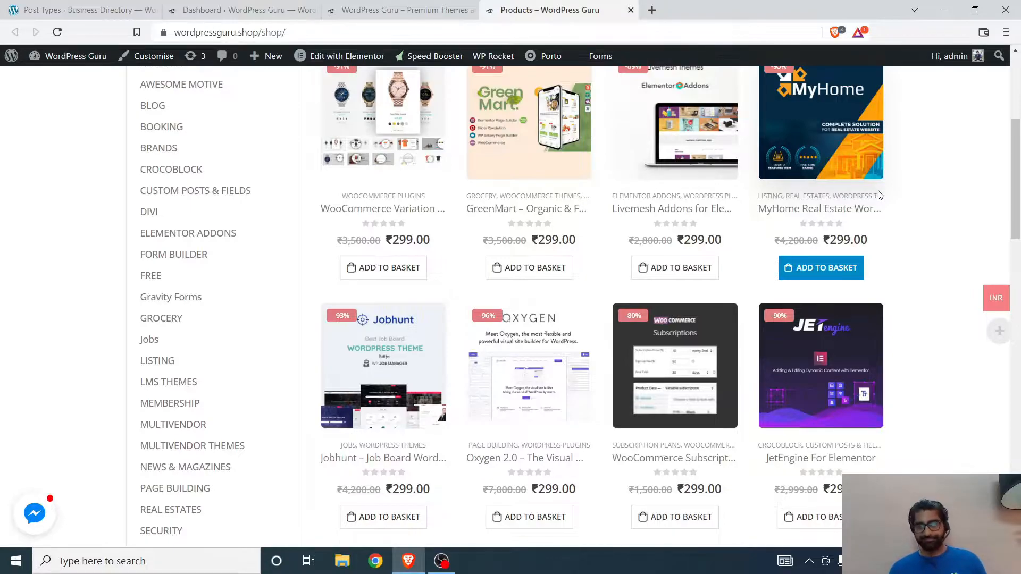
scroll(879, 195, "down", 10)
scroll(524, 250, "up", 12)
scroll(510, 229, "up", 3)
scroll(521, 202, "down", 3)
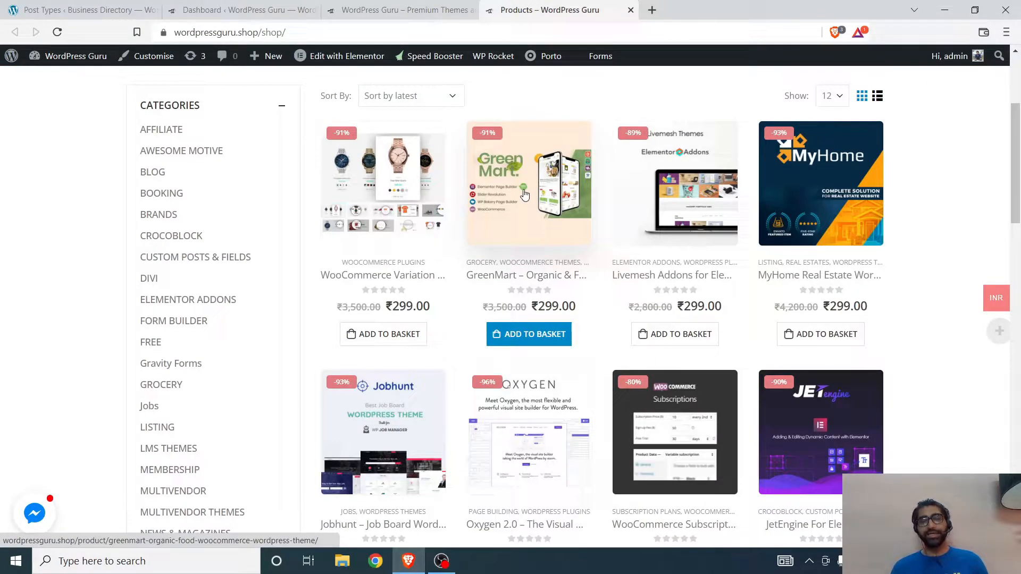
Step: Open the GreenMart theme from the shop and examine its single product page
left_click(525, 196)
scroll(306, 342, "down", 7)
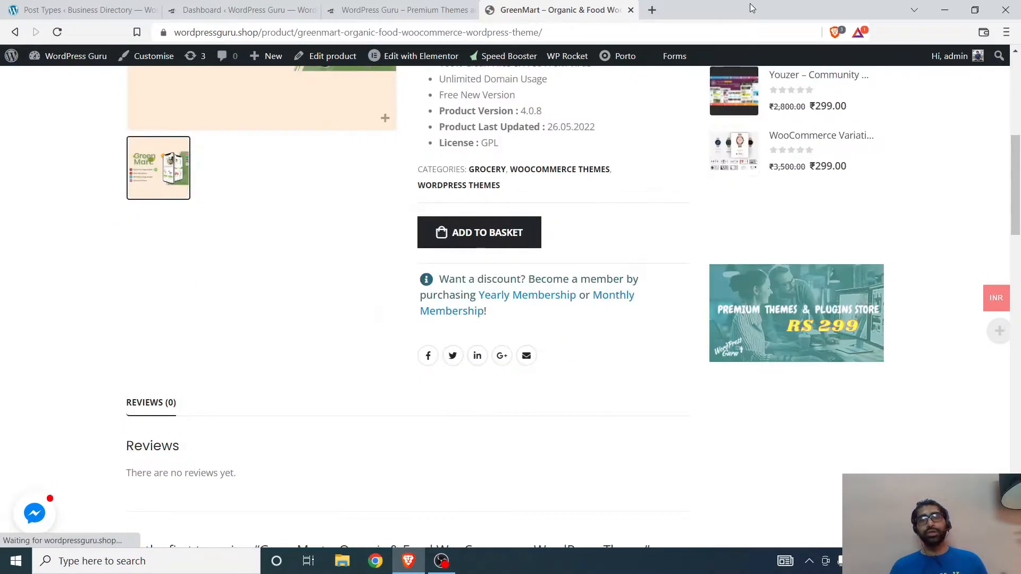
scroll(330, 373, "up", 8)
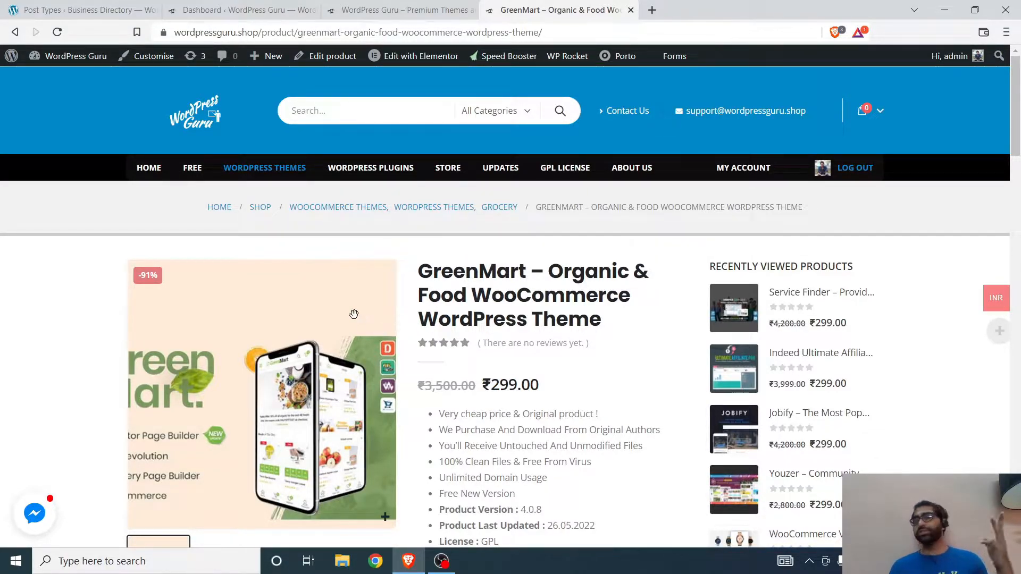
scroll(354, 298, "down", 4)
scroll(351, 253, "up", 4)
Step: Compare the homepage's theme cards with the GreenMart product page's details, reviews and related products
left_click(374, 8)
scroll(339, 280, "down", 4)
scroll(153, 259, "up", 3)
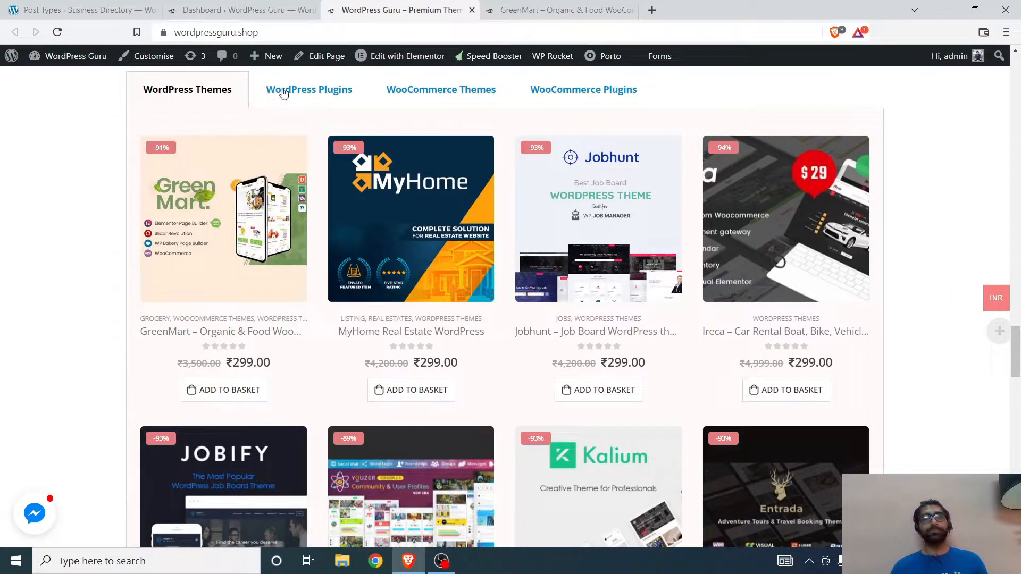
left_click(515, 10)
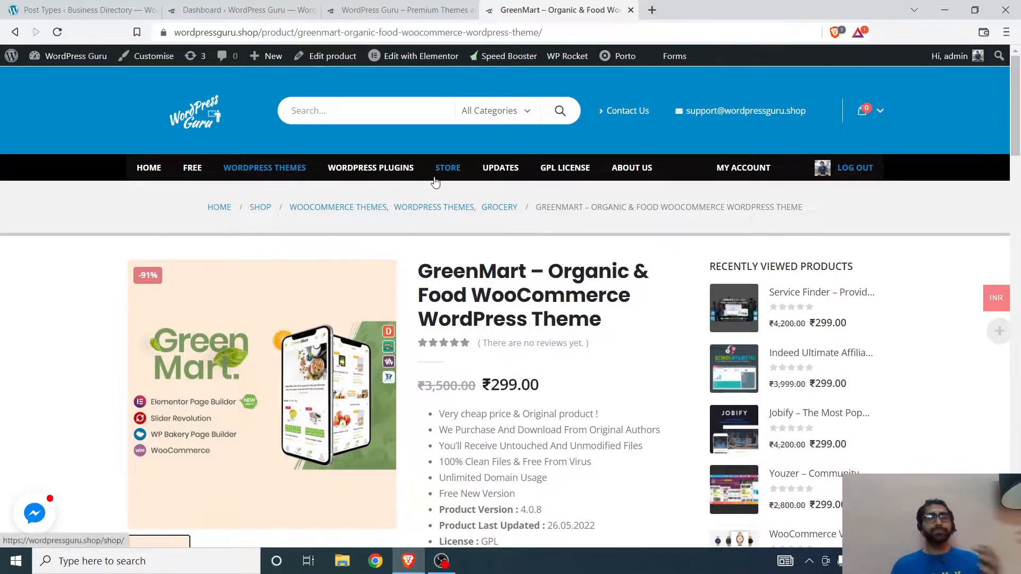
scroll(423, 444, "down", 10)
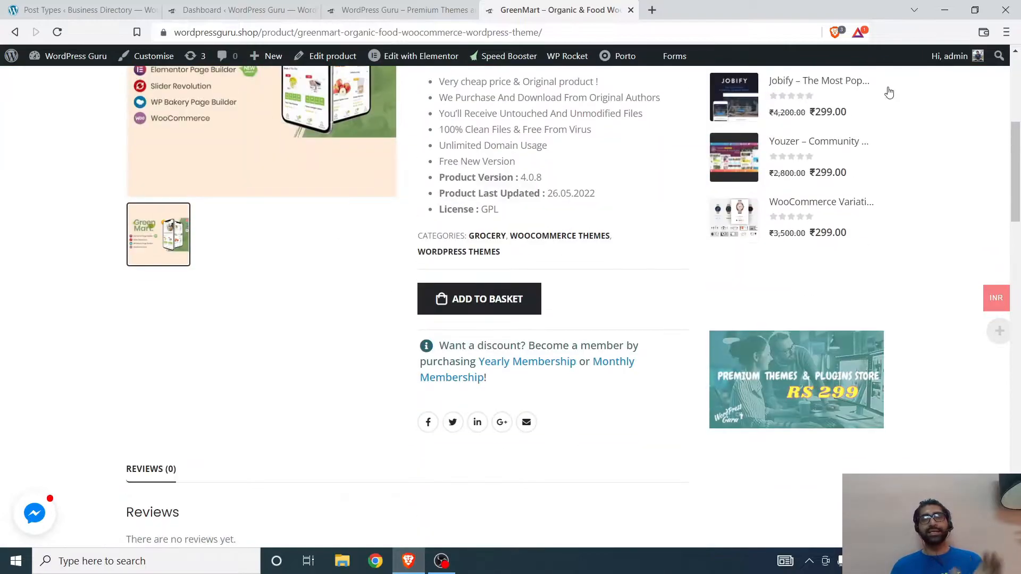
scroll(422, 443, "down", 10)
scroll(441, 276, "up", 15)
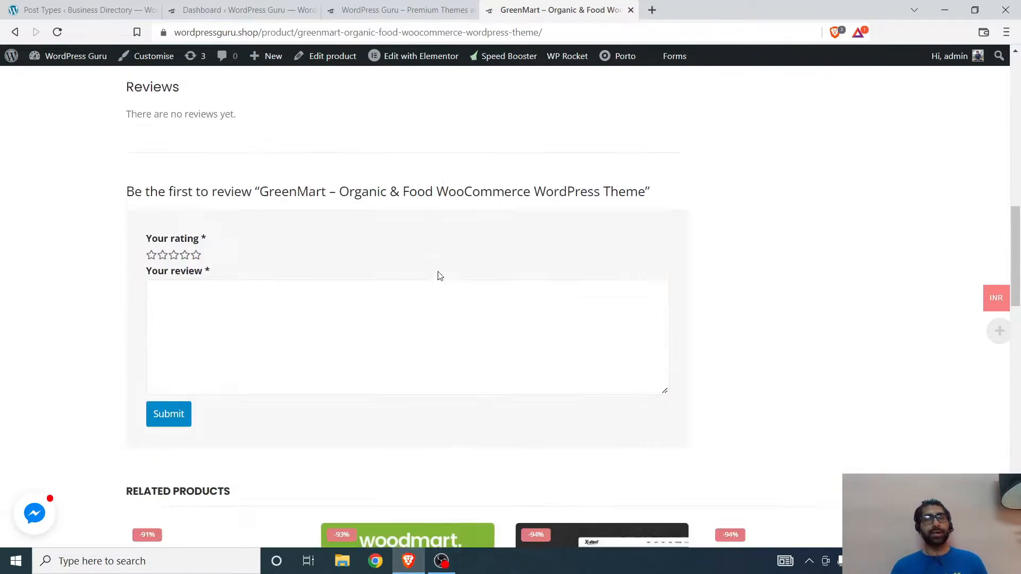
scroll(494, 182, "up", 5)
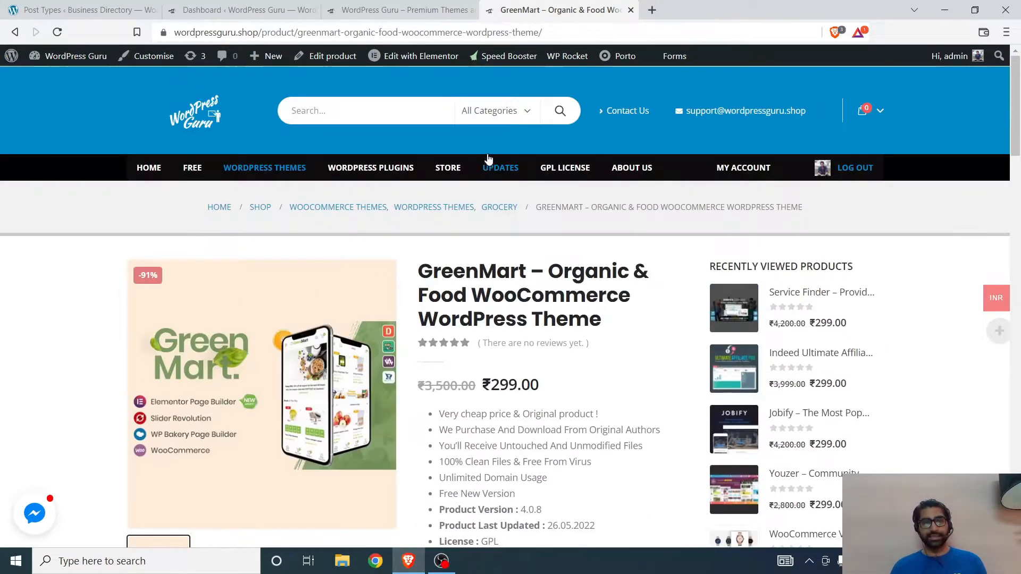
Step: Close the GreenMart product and WordPress Guru homepage tabs and return to the Business Directory admin
left_click(631, 10)
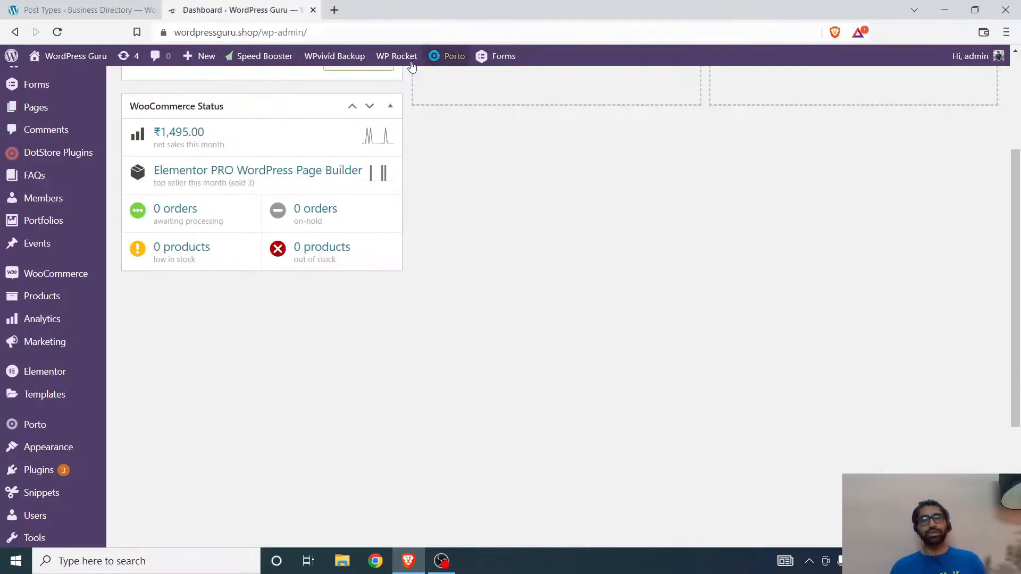
left_click(472, 9)
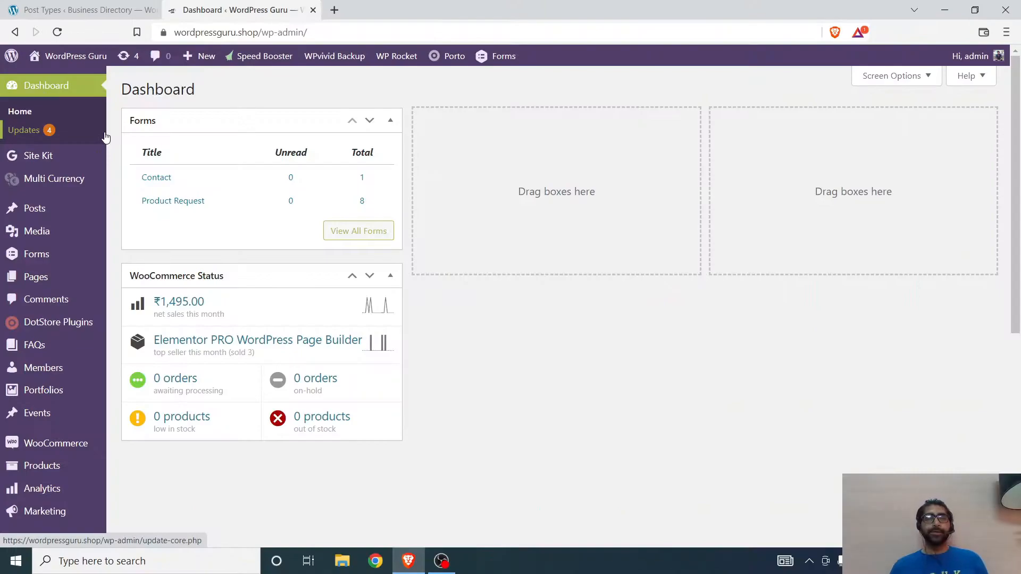
left_click(46, 6)
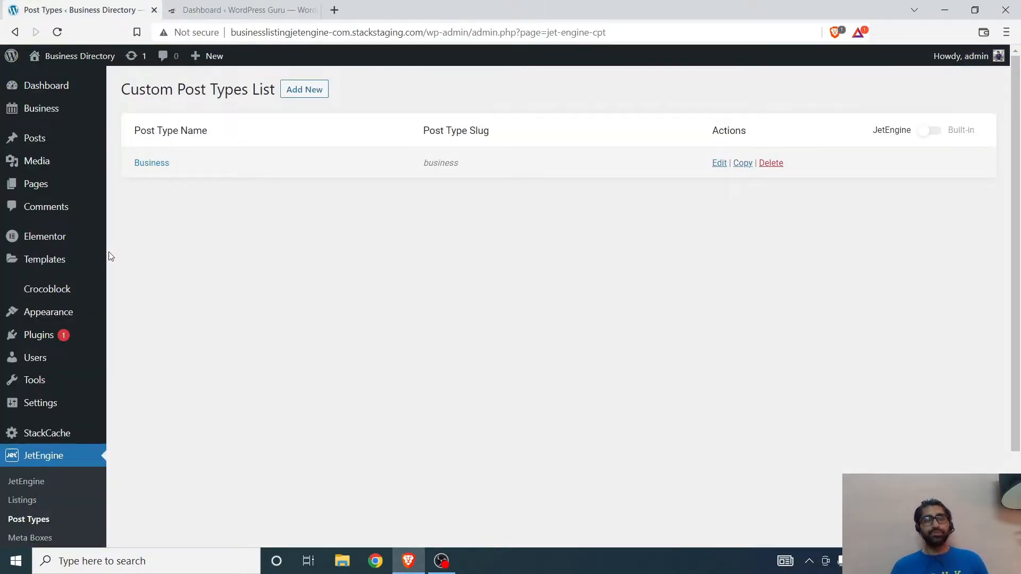
Step: Start a new JetEngine listing item and set its source post type to Business
scroll(16, 319, "down", 2)
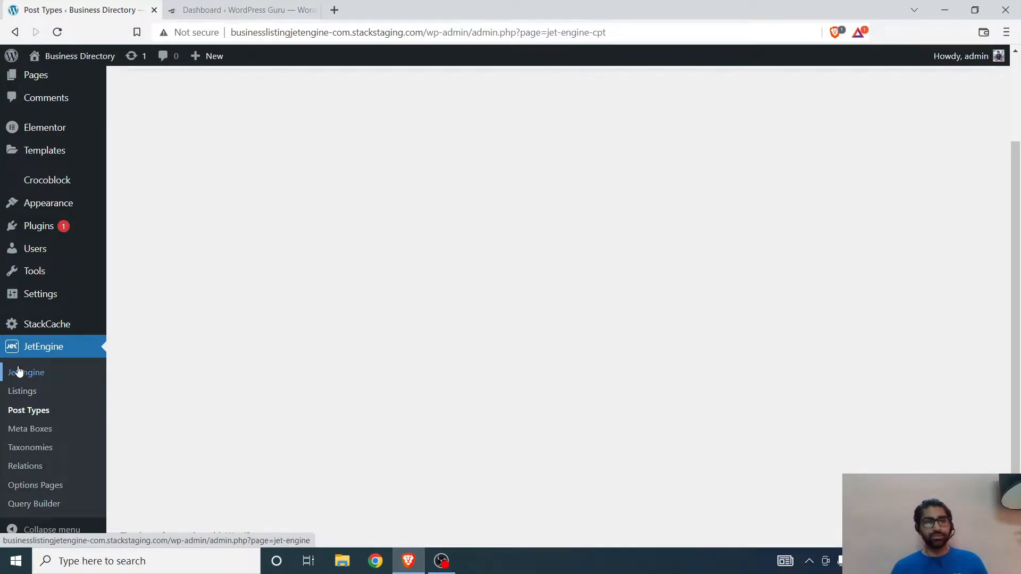
left_click(23, 396)
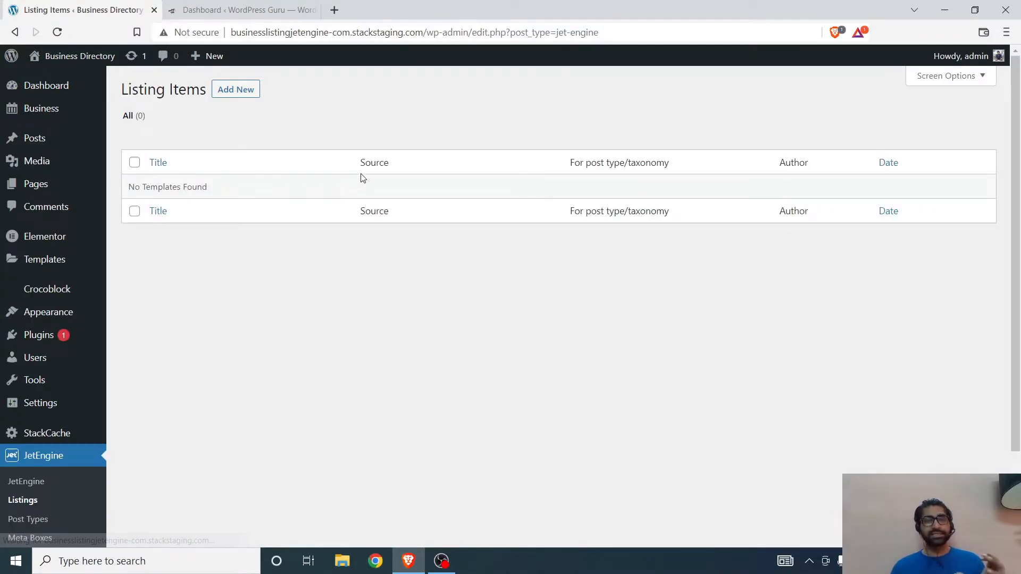
left_click(223, 93)
left_click(383, 271)
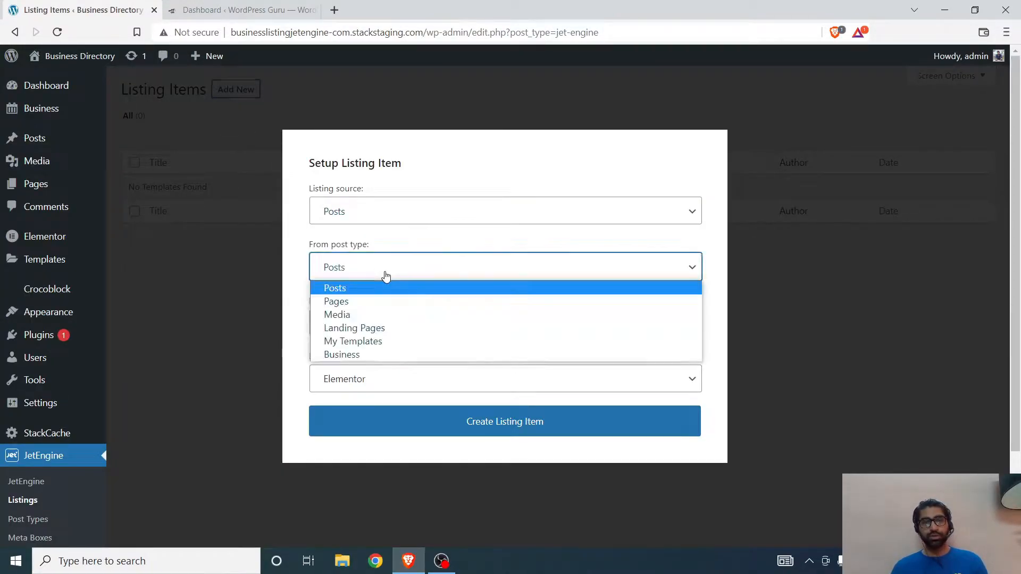
left_click(374, 355)
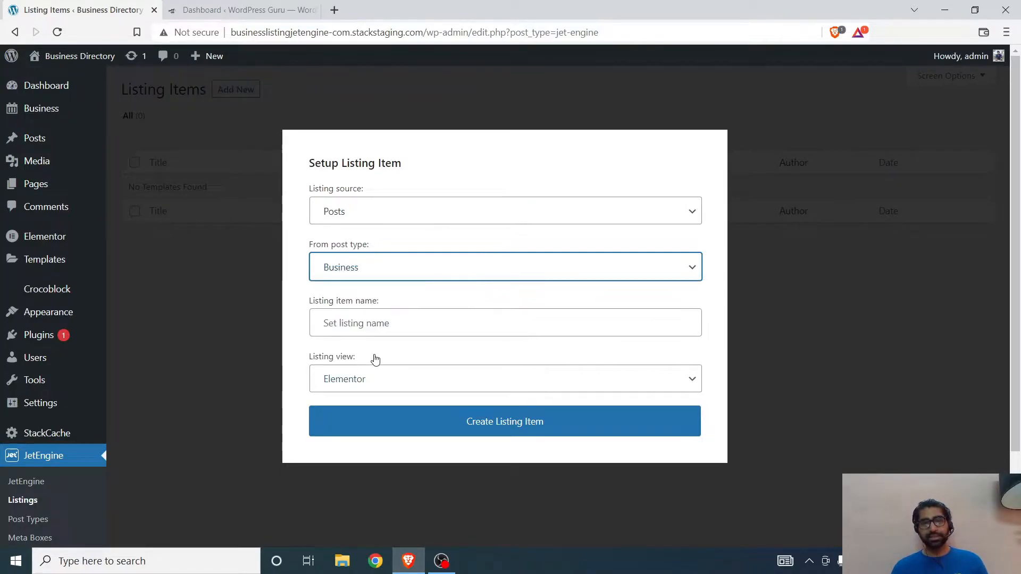
Step: Name the new listing item "Business Listing"
left_click(357, 326)
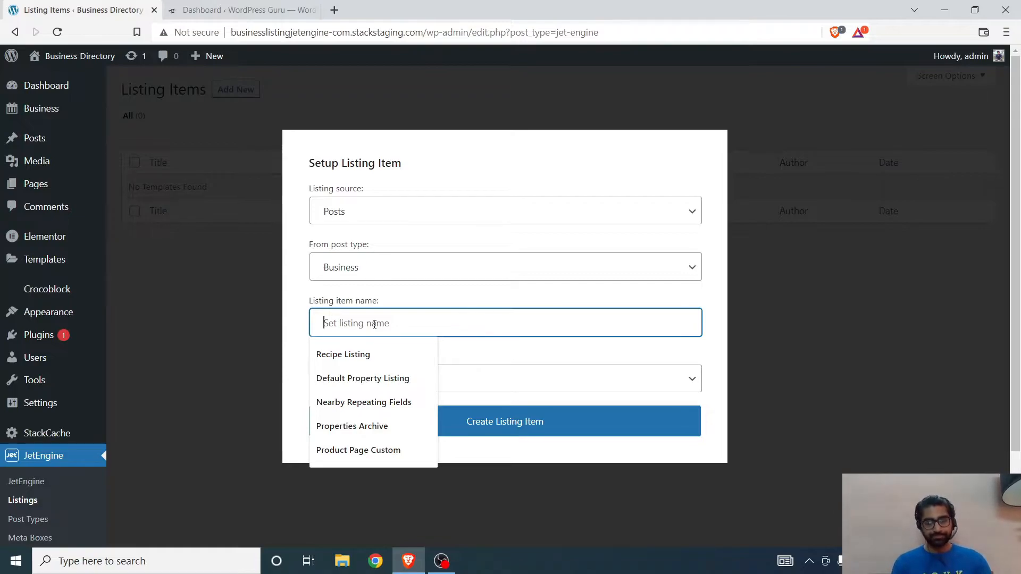
type("Busin")
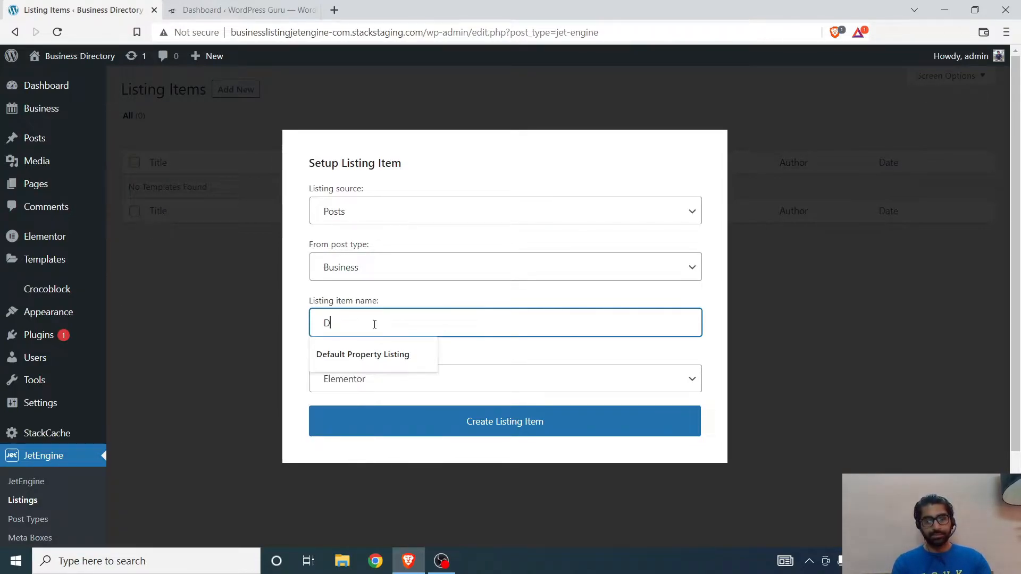
type("ess")
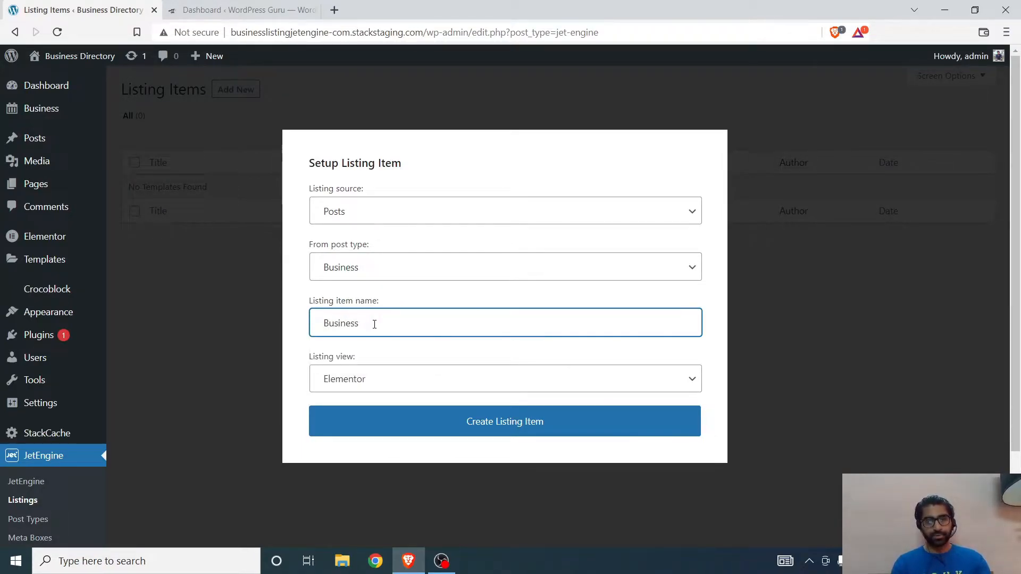
type("s Listing")
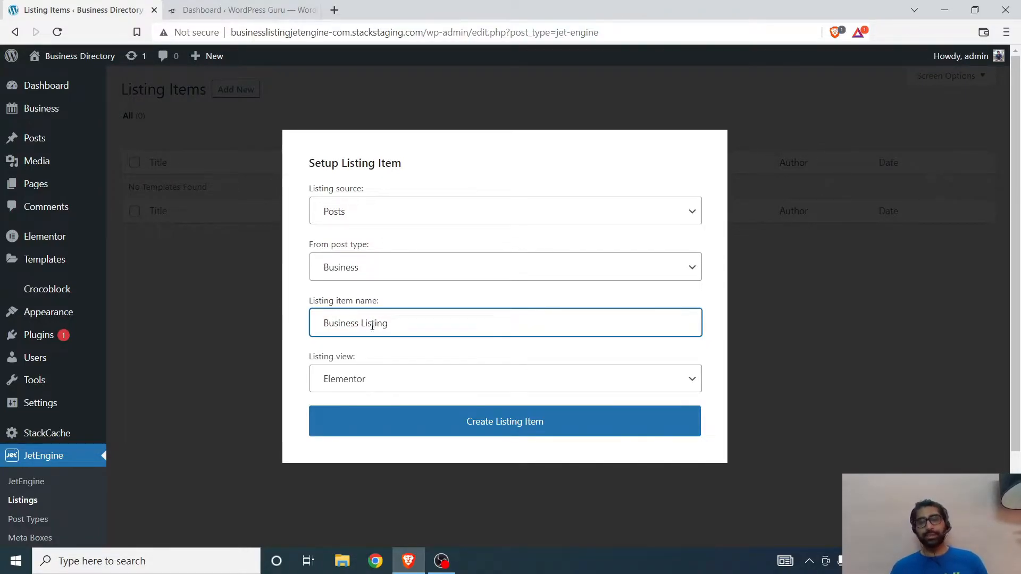
Step: Create the listing item for editing in Elementor and close the Navigator window
left_click(434, 432)
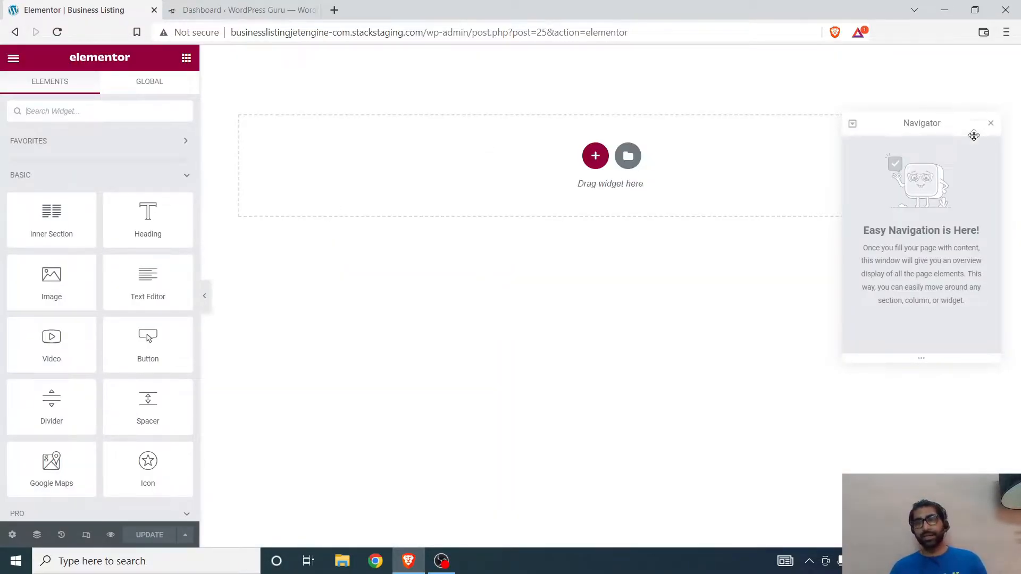
left_click(992, 124)
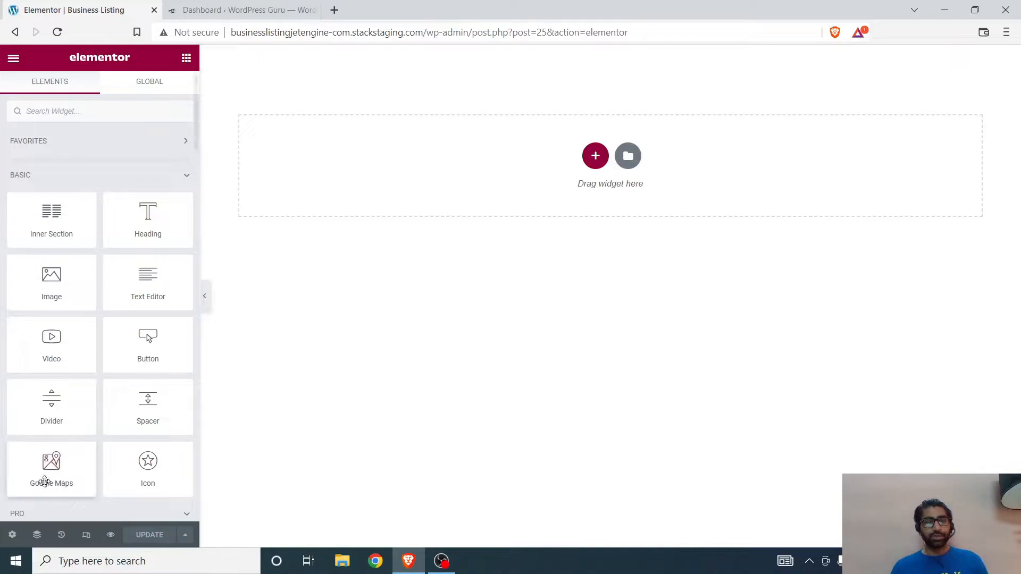
Step: In the listing settings, keep Posts as source and Business as post type, and set the preview width to 400
left_click(12, 535)
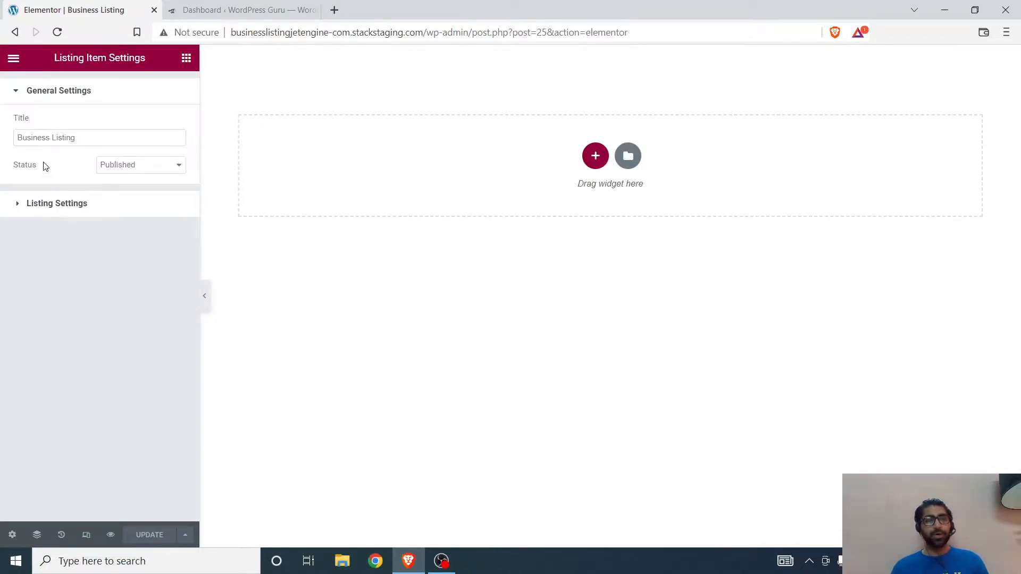
left_click(42, 205)
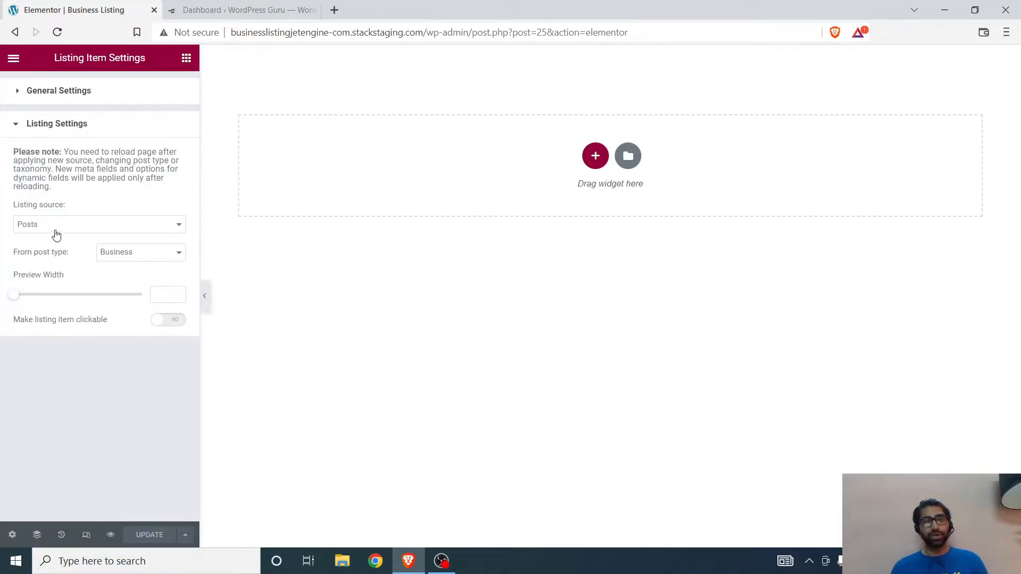
left_click(55, 230)
left_click(54, 234)
left_click(139, 253)
left_click(137, 259)
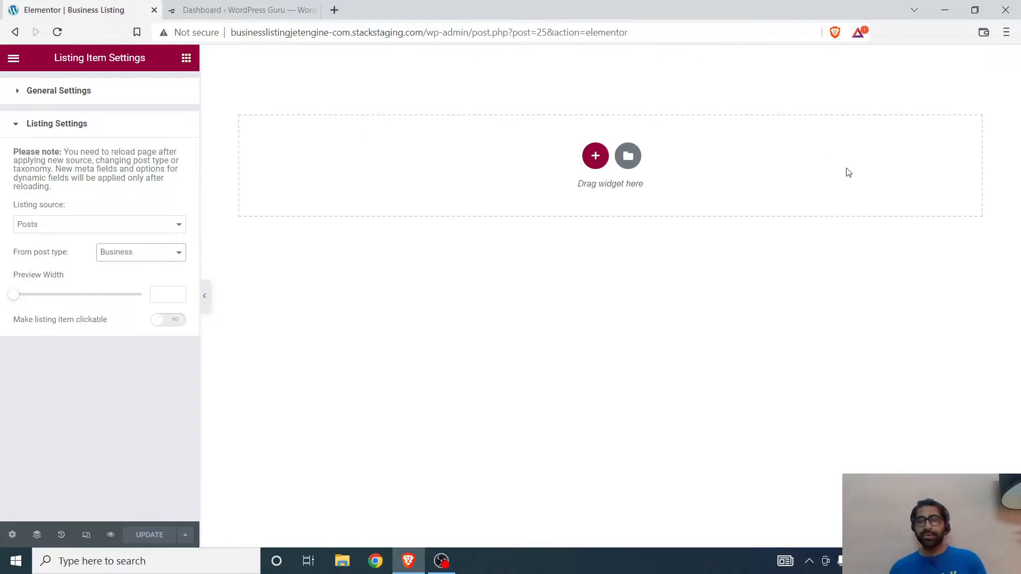
left_click(166, 298)
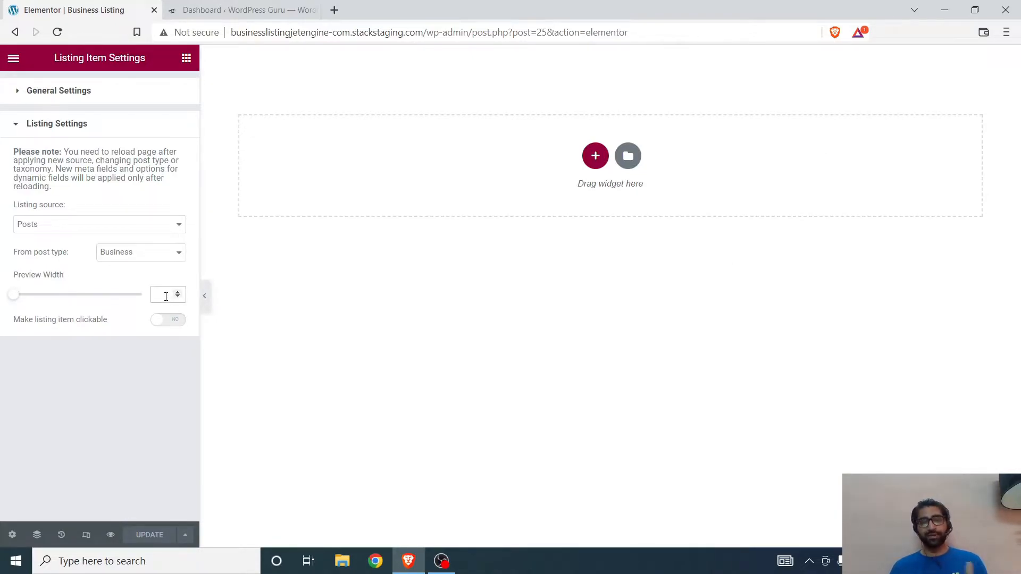
type("300")
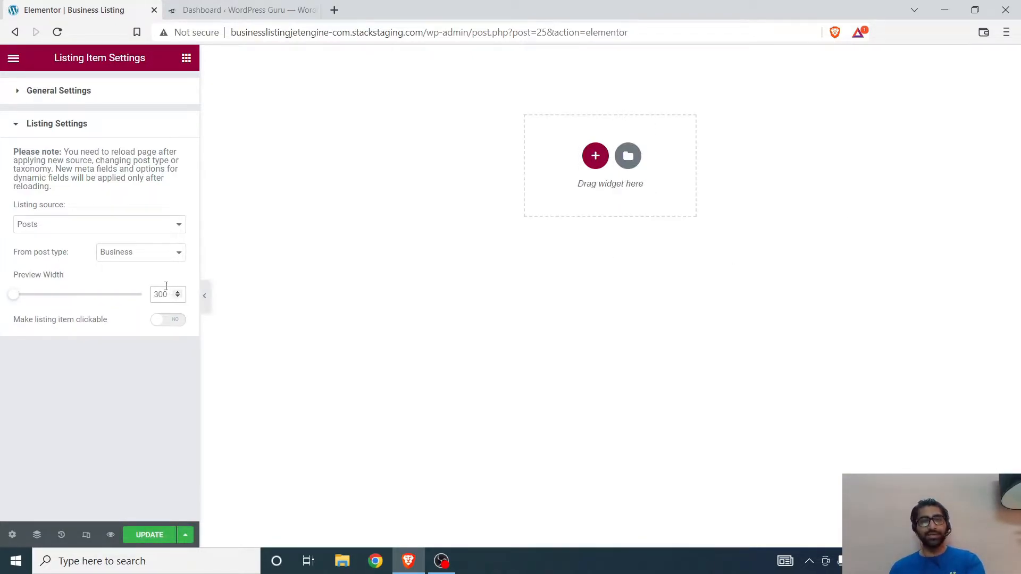
left_click_drag(168, 294, 150, 294)
type("400")
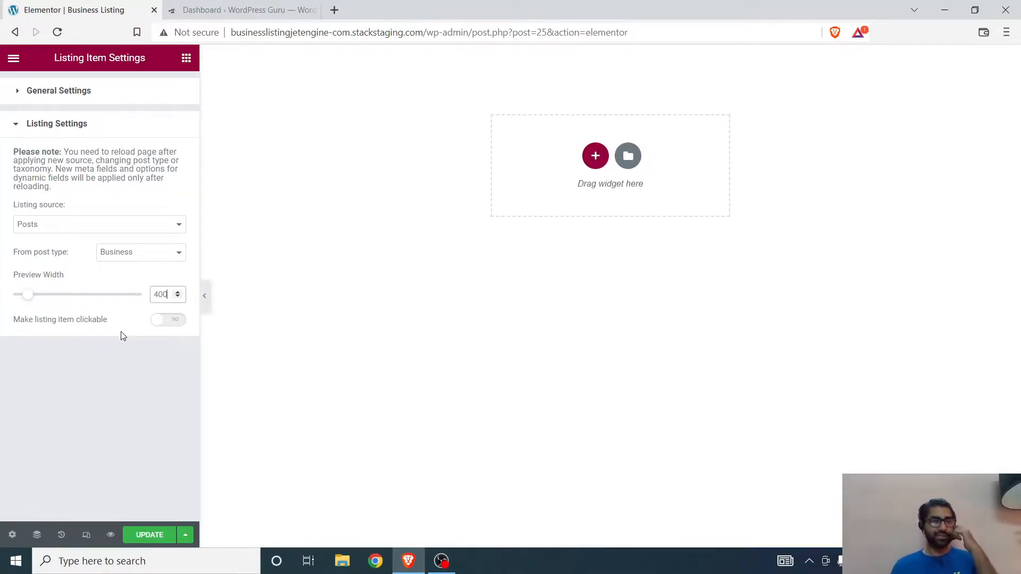
Step: Make the listing item clickable, with Permalink as its link source
left_click(166, 322)
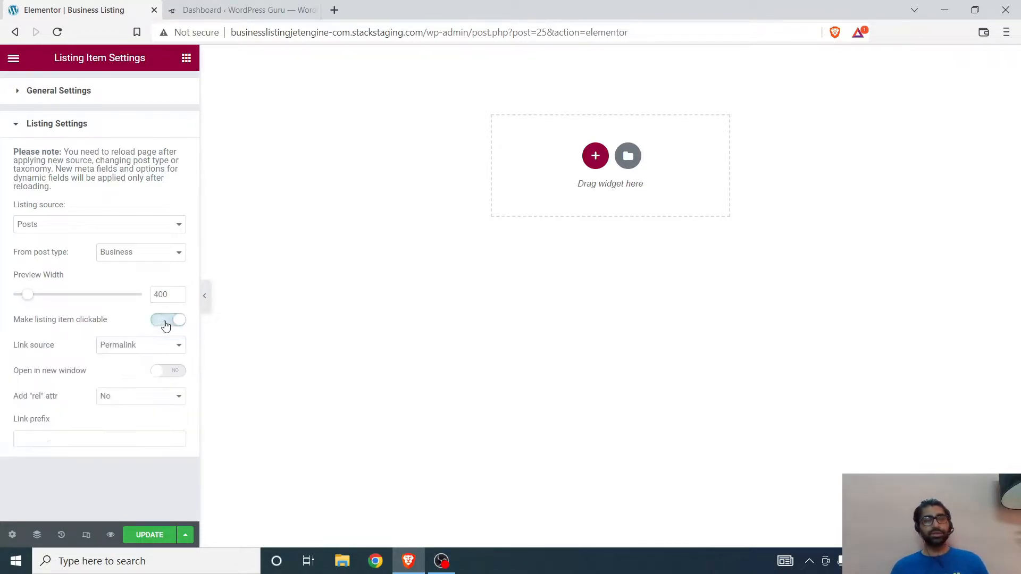
left_click(136, 345)
left_click(136, 345)
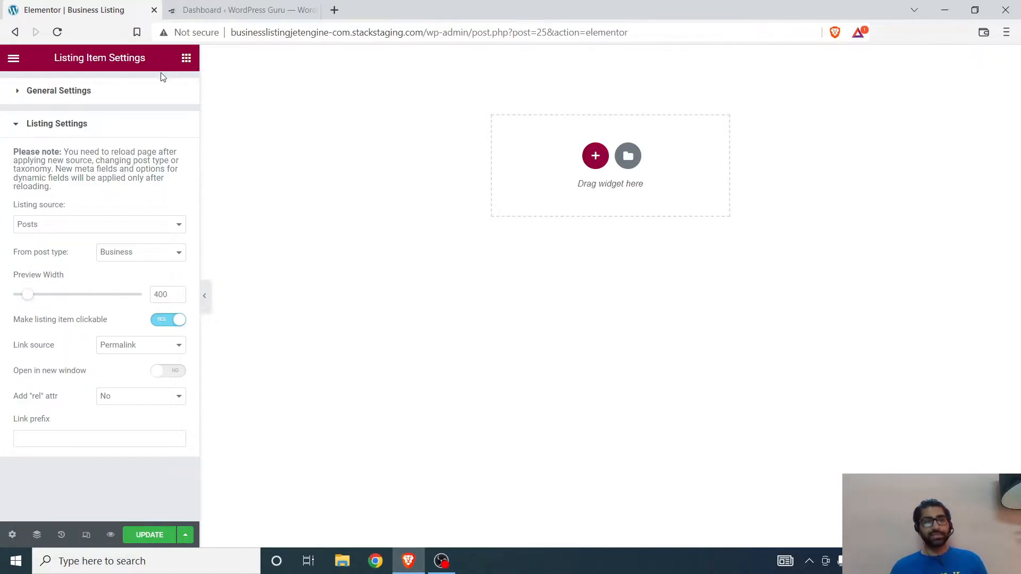
Step: Add a Dynamic Image listing element to the empty canvas area
left_click(186, 60)
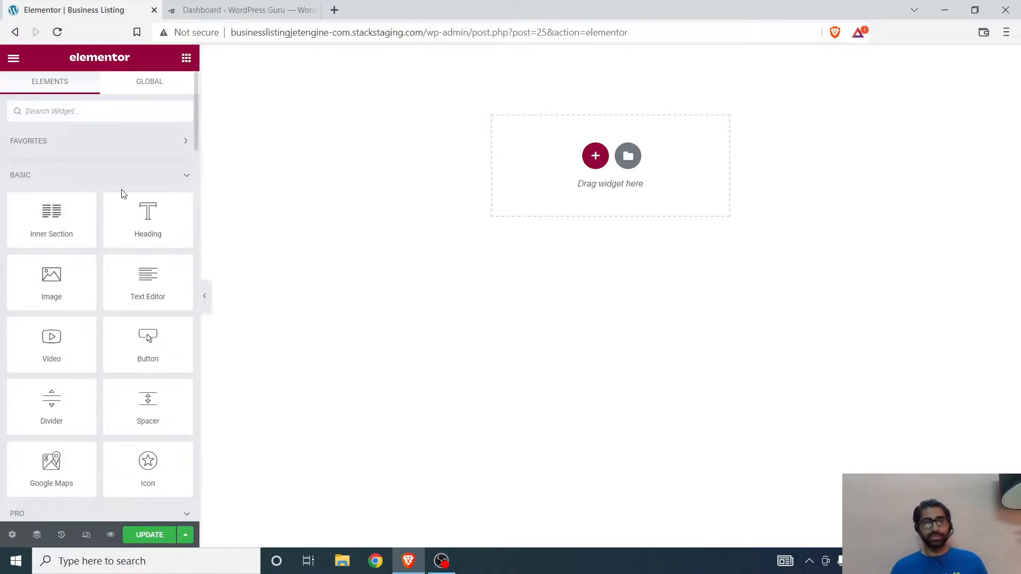
scroll(112, 213, "down", 20)
scroll(110, 216, "down", 3)
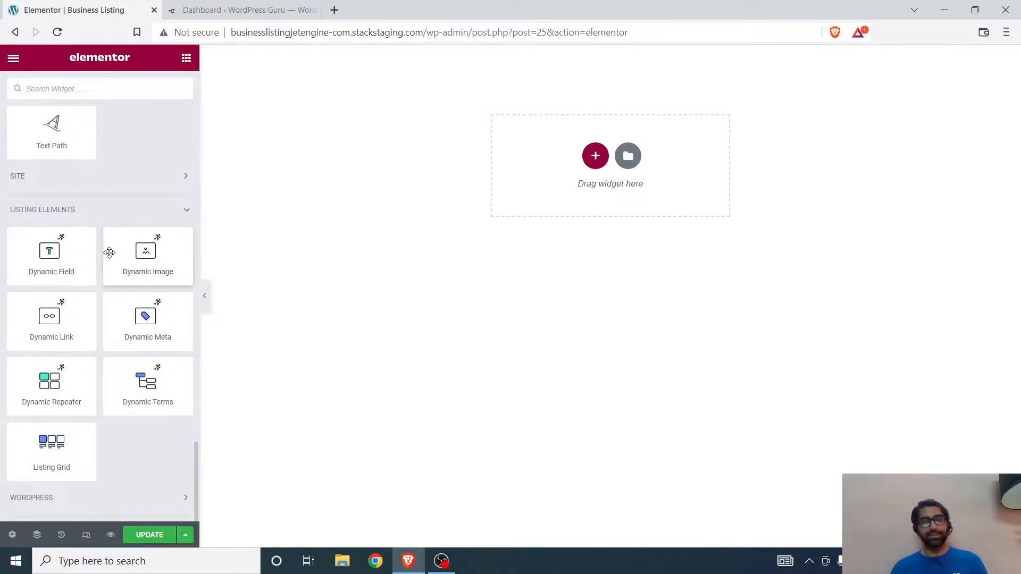
left_click_drag(141, 256, 520, 162)
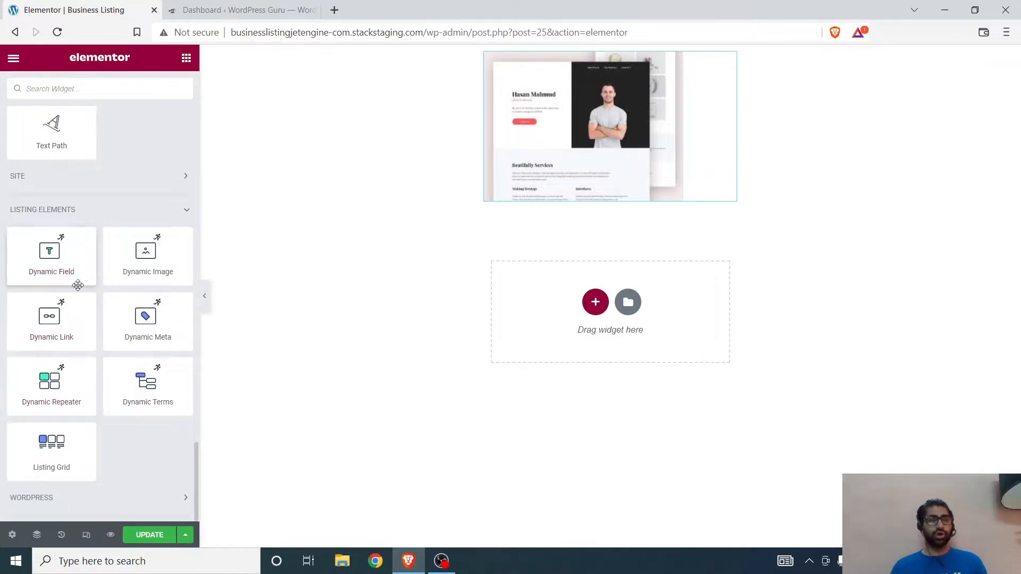
Step: Add a Dynamic Field element beneath the image, keeping Title as its object field
left_click_drag(47, 252, 587, 197)
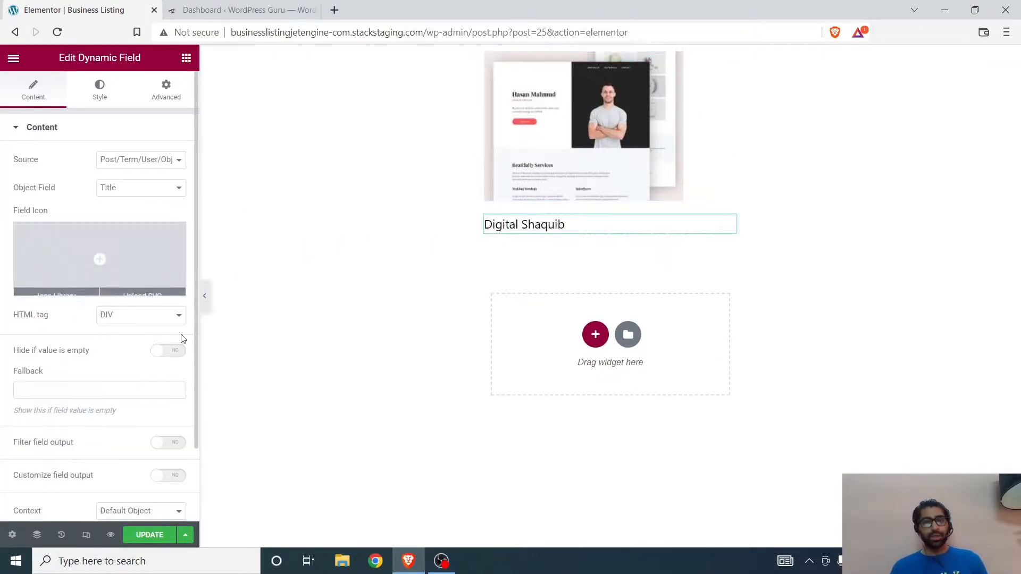
left_click(125, 188)
left_click(126, 189)
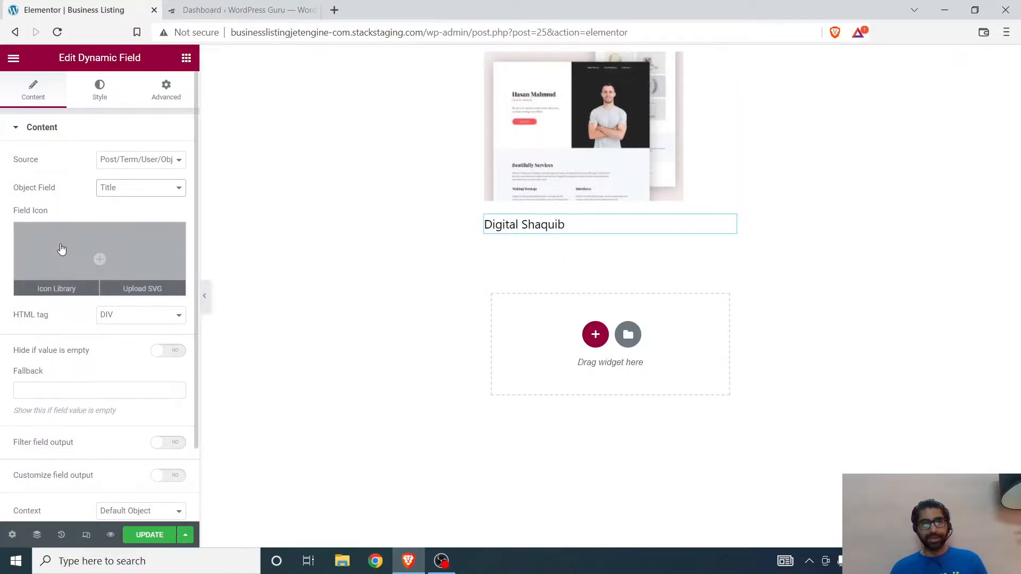
scroll(111, 307, "down", 2)
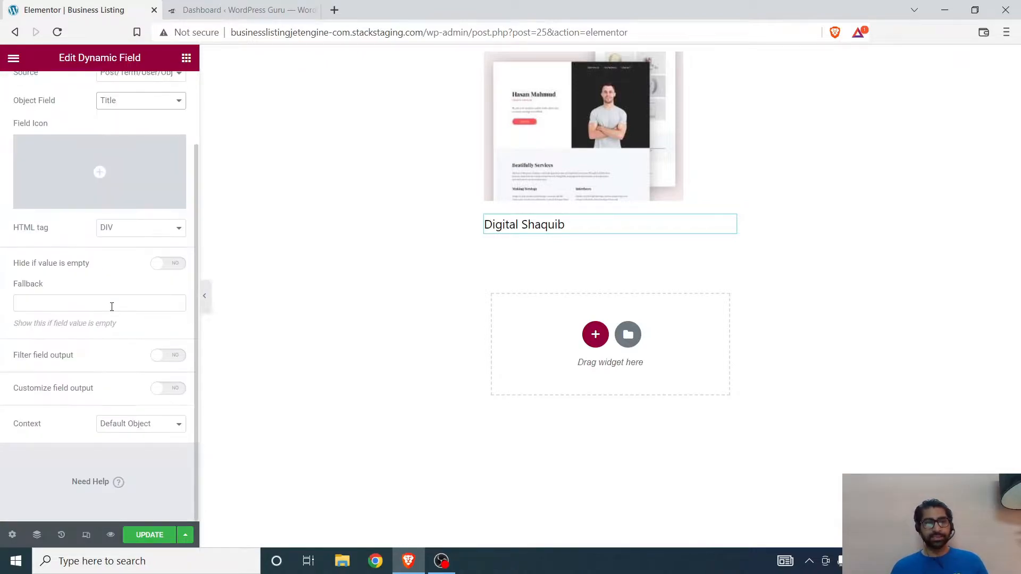
scroll(52, 381, "up", 2)
scroll(52, 381, "down", 2)
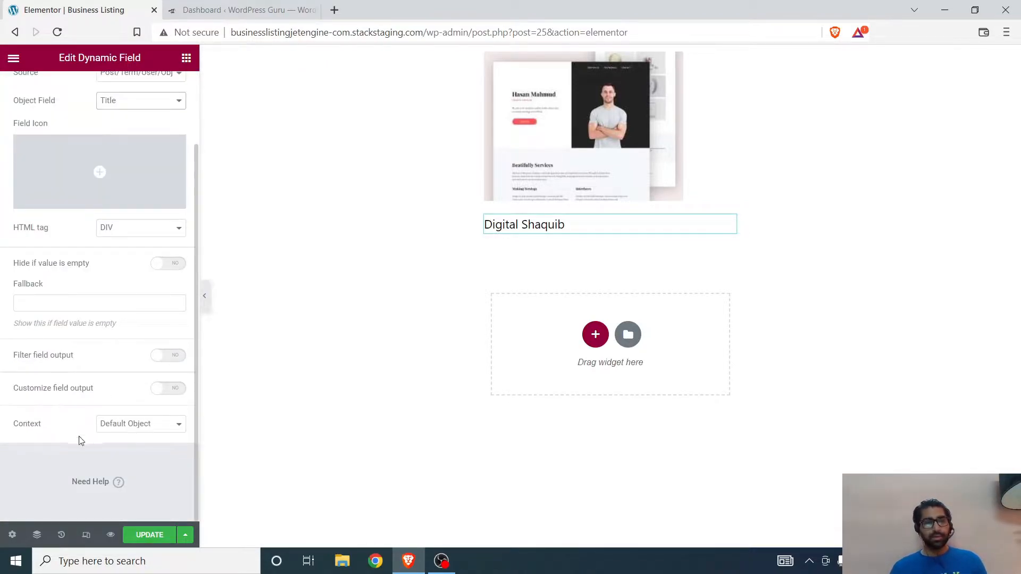
scroll(77, 385, "up", 2)
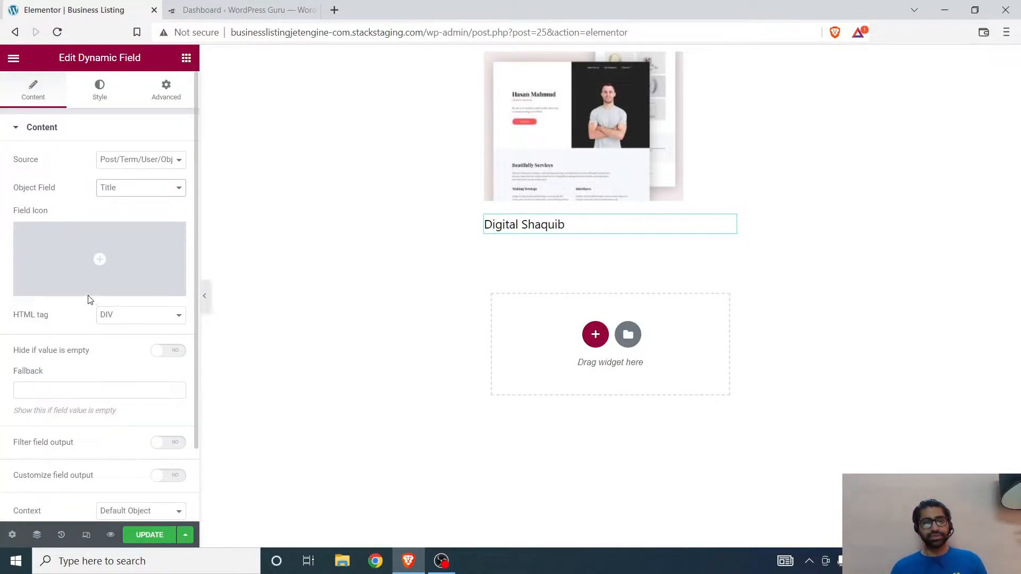
Step: Center the title field's widget items and set its text color to red, #FF0404
left_click(95, 89)
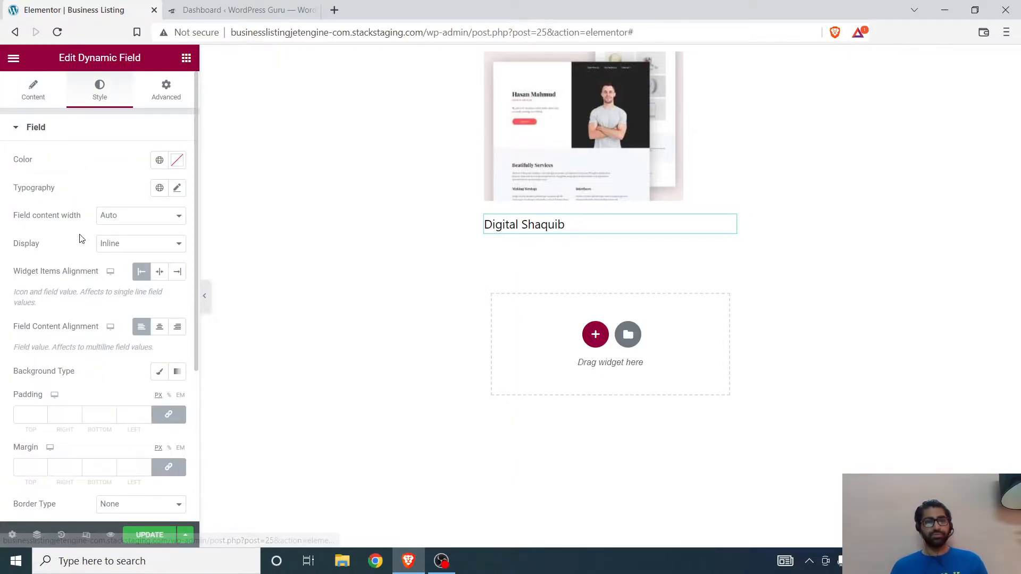
left_click(160, 275)
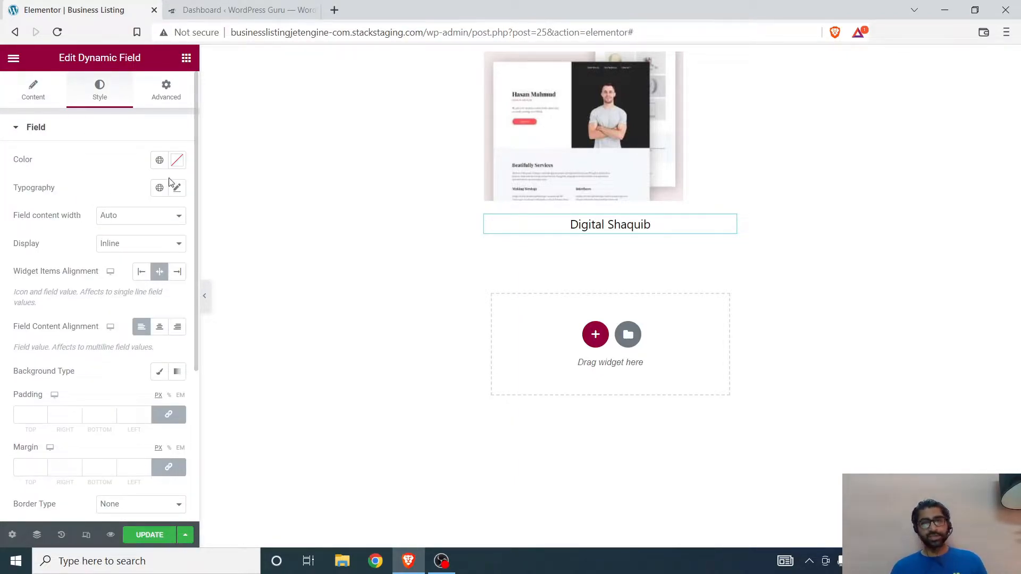
left_click(175, 160)
left_click(174, 208)
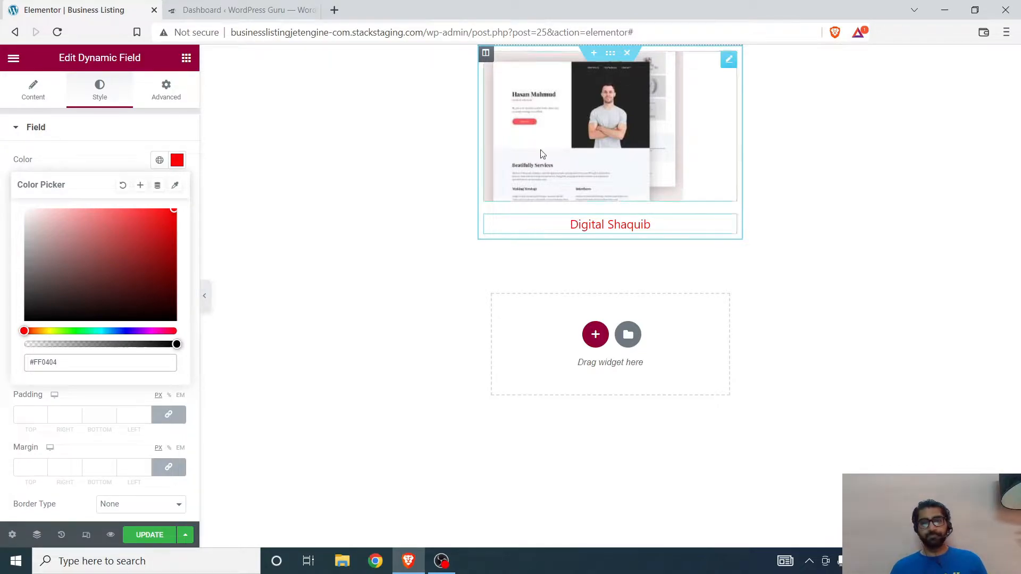
left_click(1, 388)
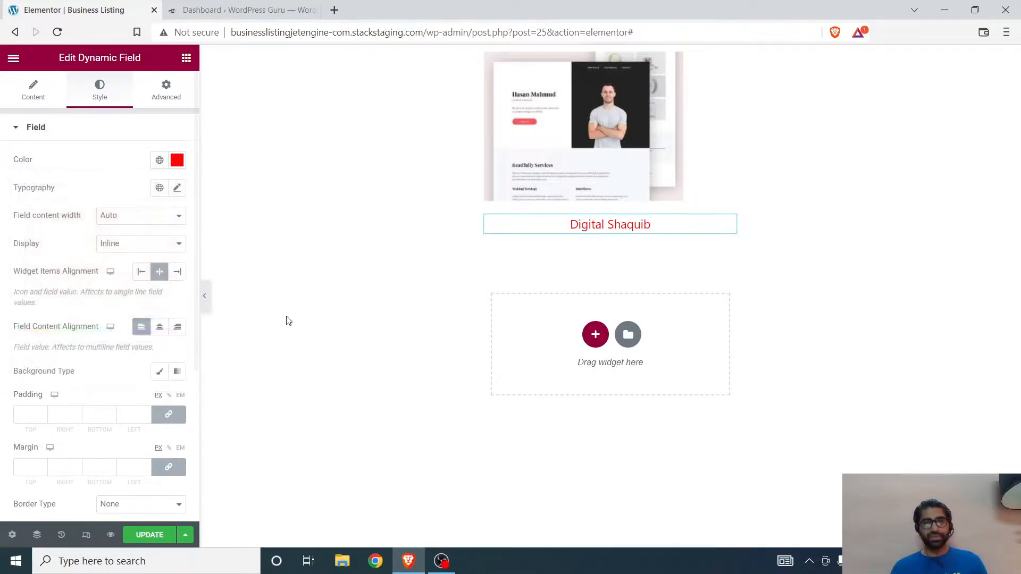
scroll(23, 360, "down", 5)
scroll(130, 314, "up", 5)
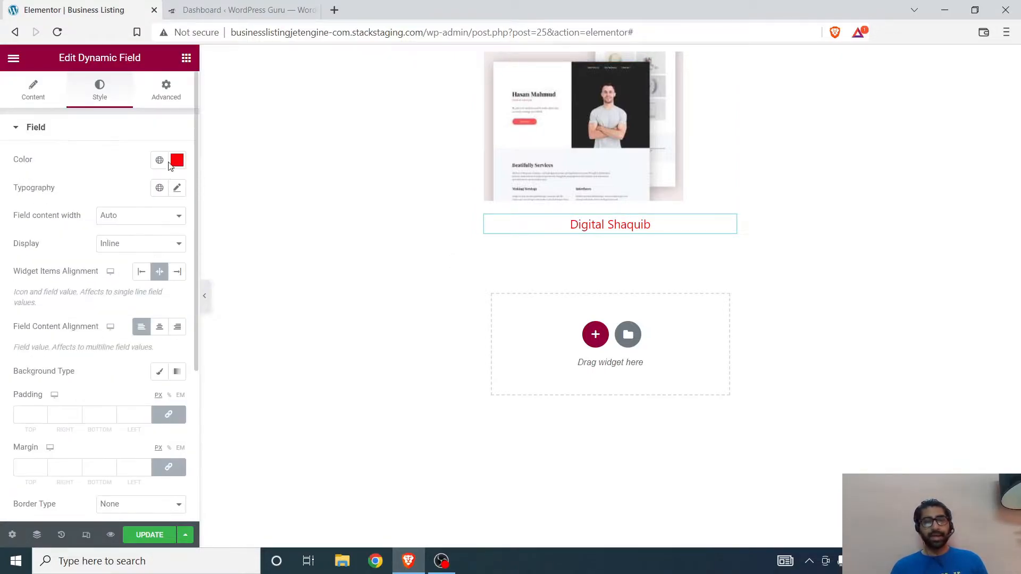
Step: Duplicate the red title field directly below the original
left_click(186, 57)
scroll(73, 335, "down", 5)
scroll(82, 266, "up", 10)
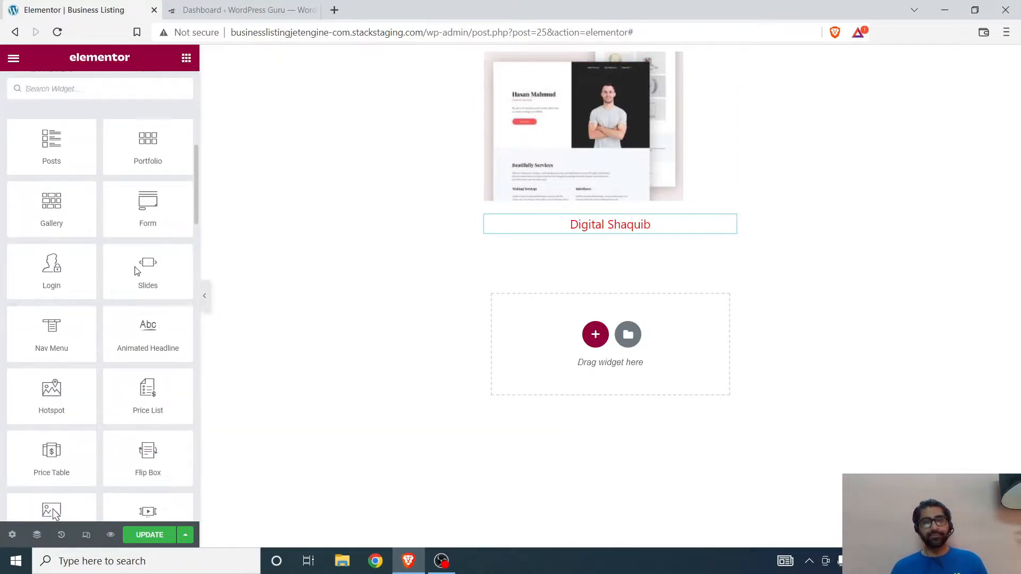
right_click(612, 224)
left_click(637, 254)
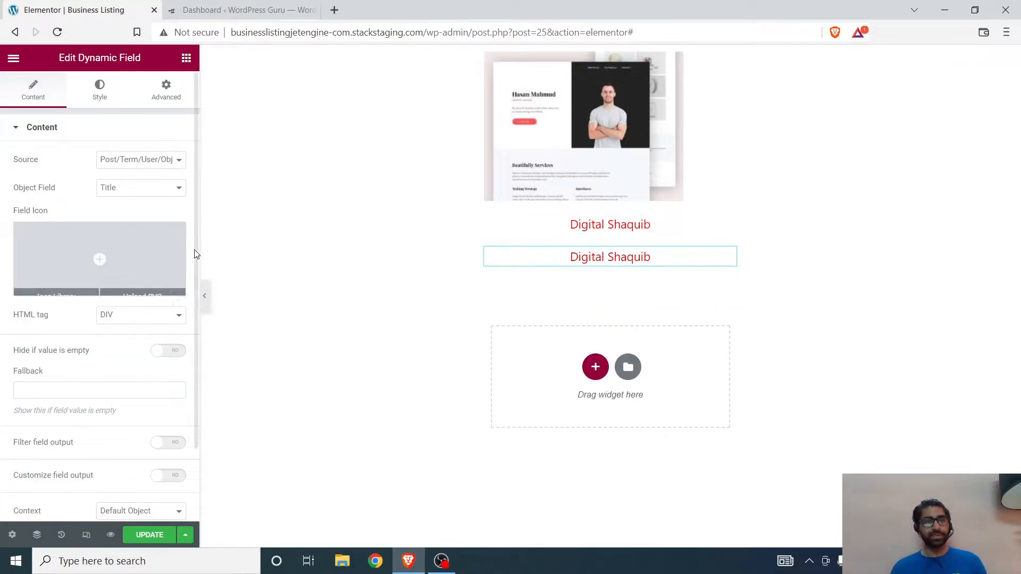
Step: Set the duplicated field's source to Meta Data and its meta field to Business Tagline
left_click(142, 190)
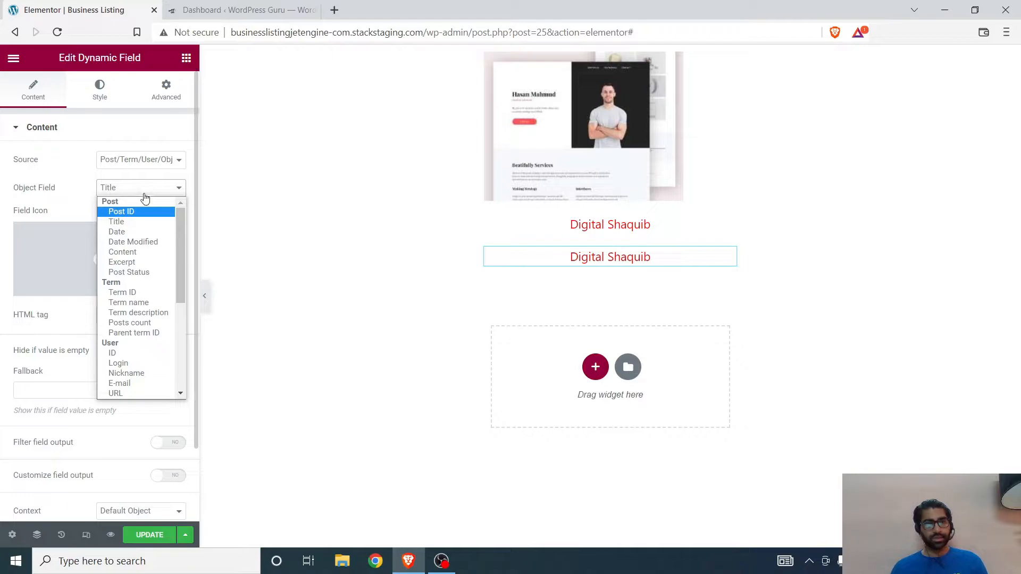
left_click(151, 161)
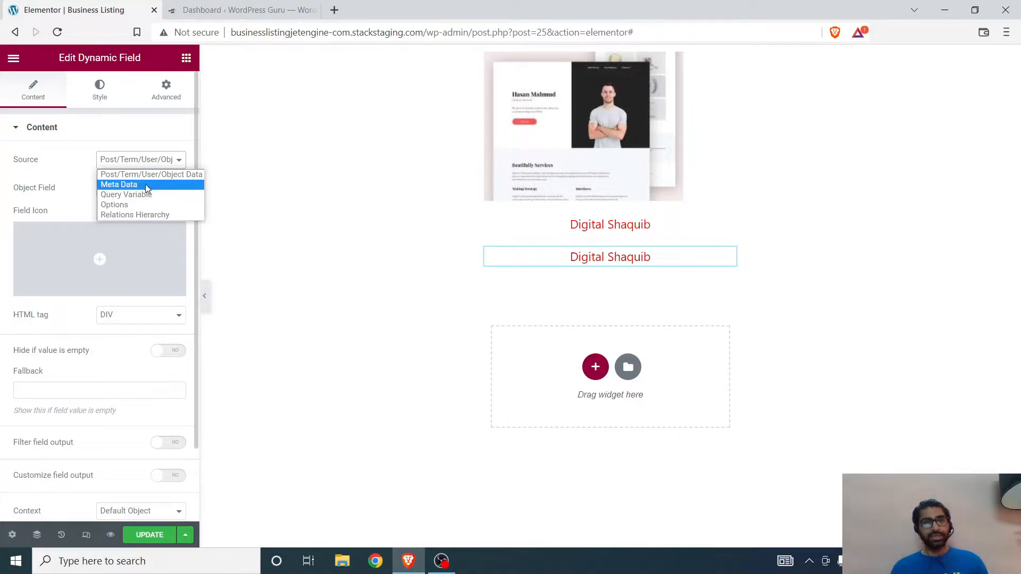
left_click(145, 184)
left_click(139, 189)
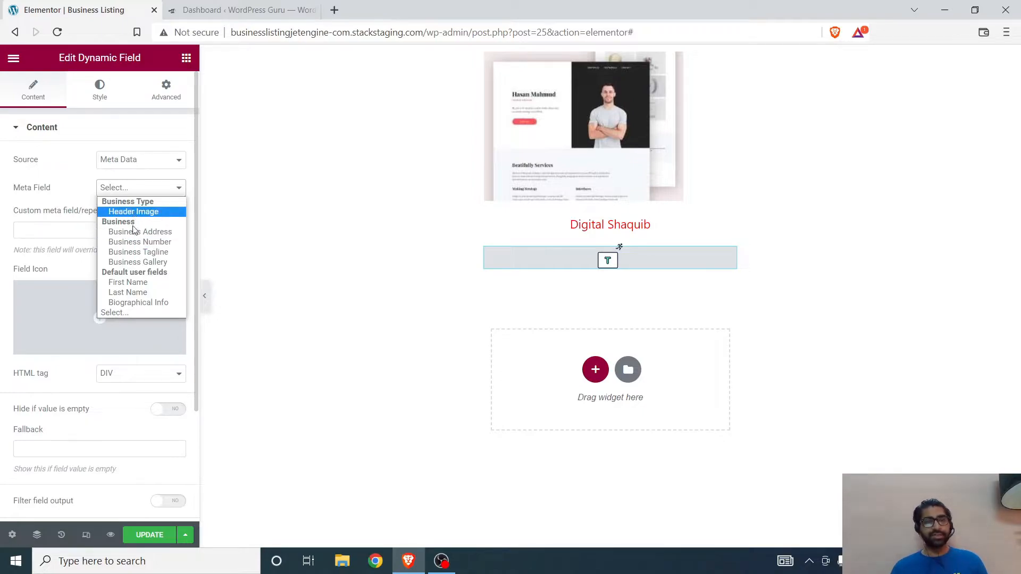
left_click(132, 253)
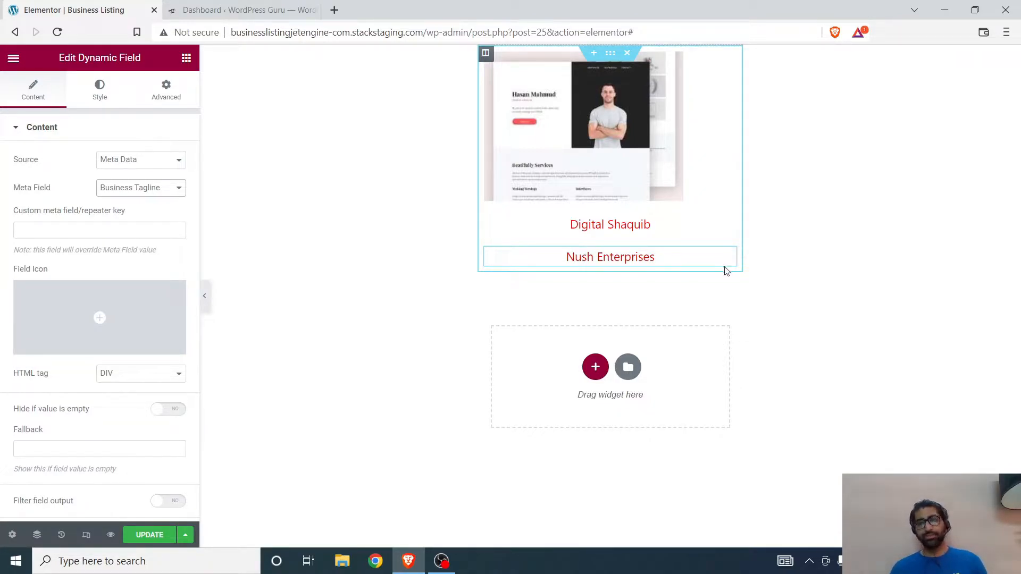
Step: Open the listing item's WordPress edit page in a new browser tab and move that tab to the front
left_click(194, 8)
left_click(107, 10)
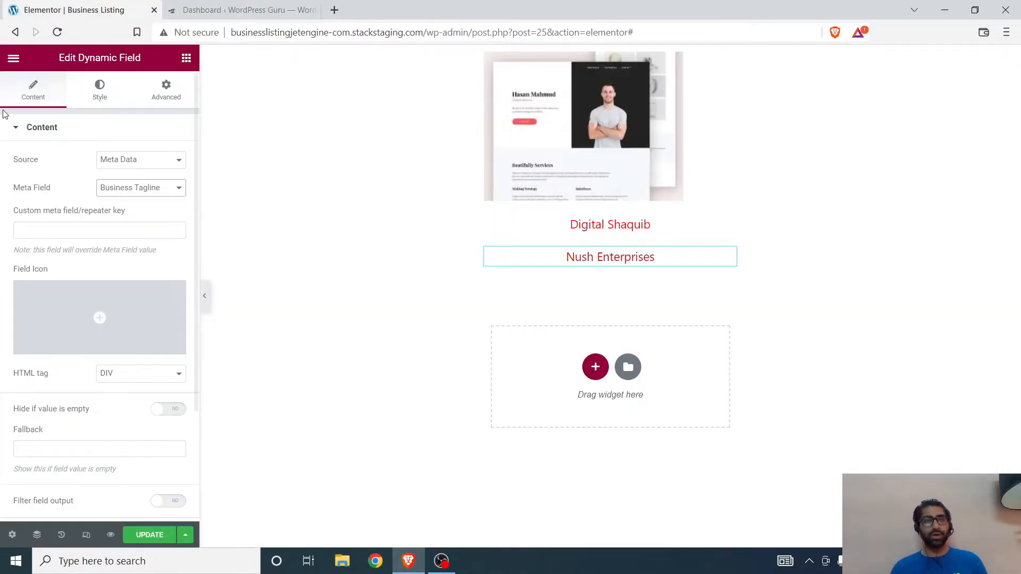
left_click(13, 58)
right_click(66, 307)
left_click(106, 314)
left_click_drag(211, 8, 64, 8)
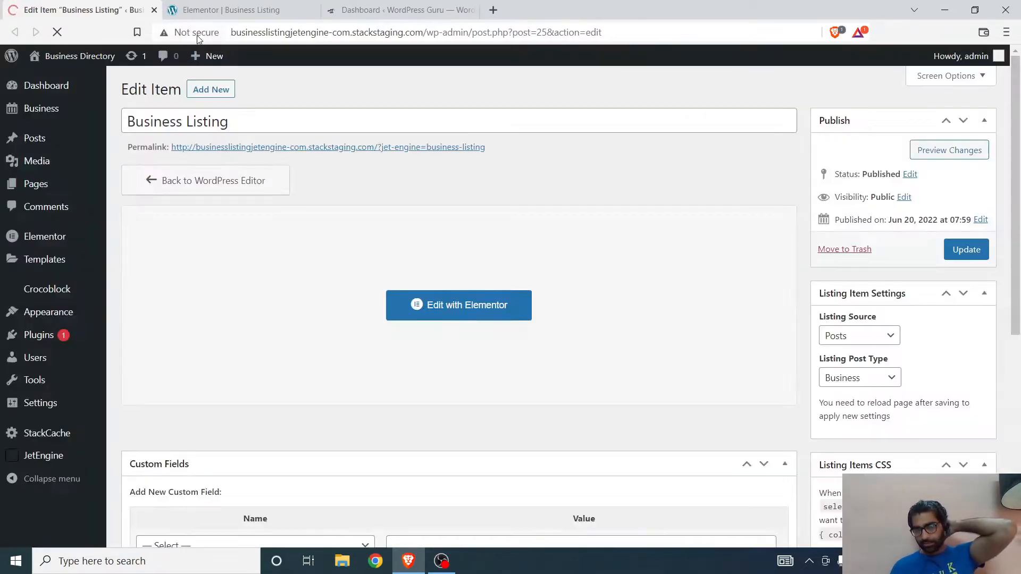
Step: Open the existing Business post and examine the Business Tagline value in its custom field settings
scroll(31, 314, "down", 3)
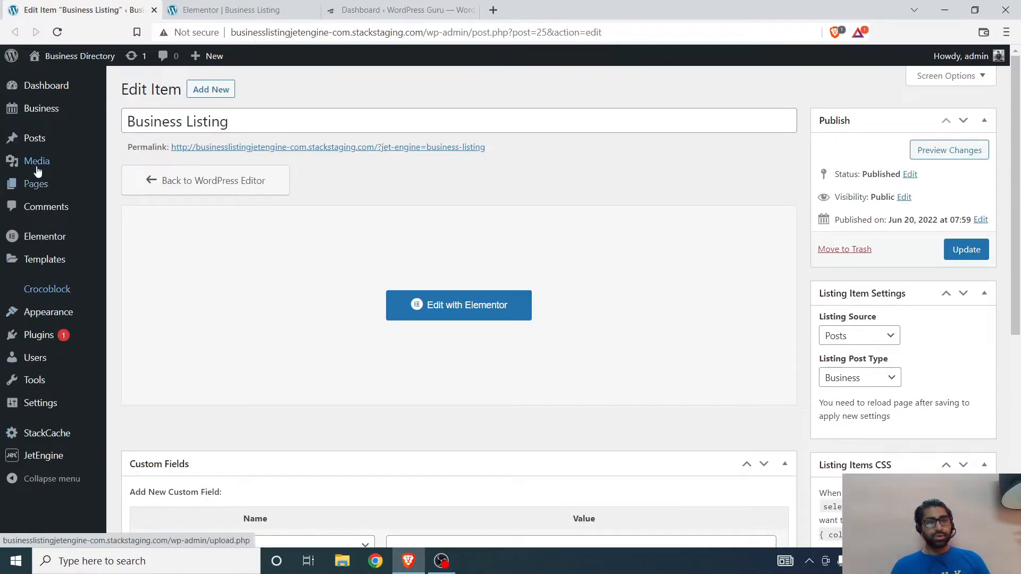
left_click(132, 111)
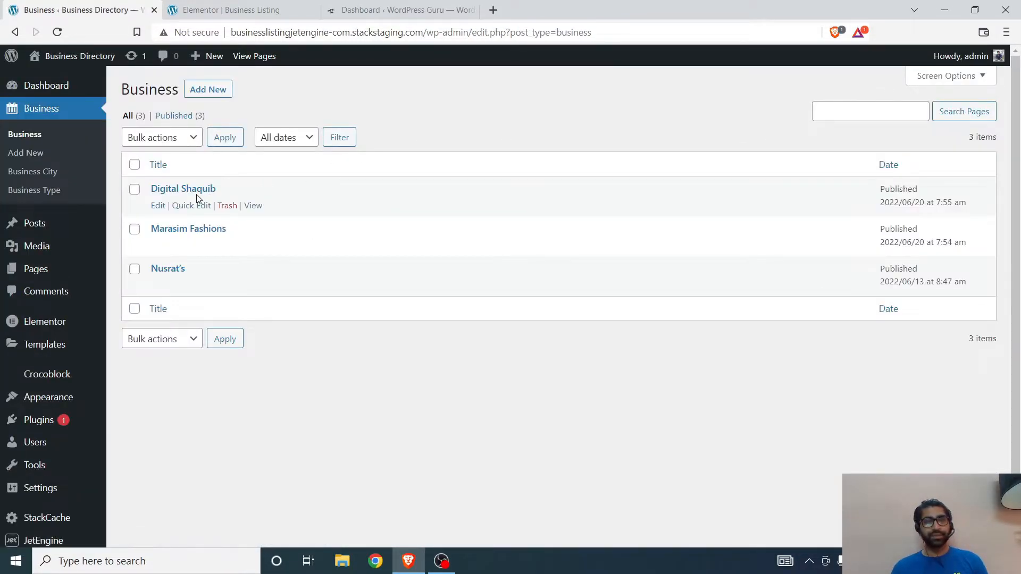
left_click(197, 193)
scroll(330, 302, "down", 5)
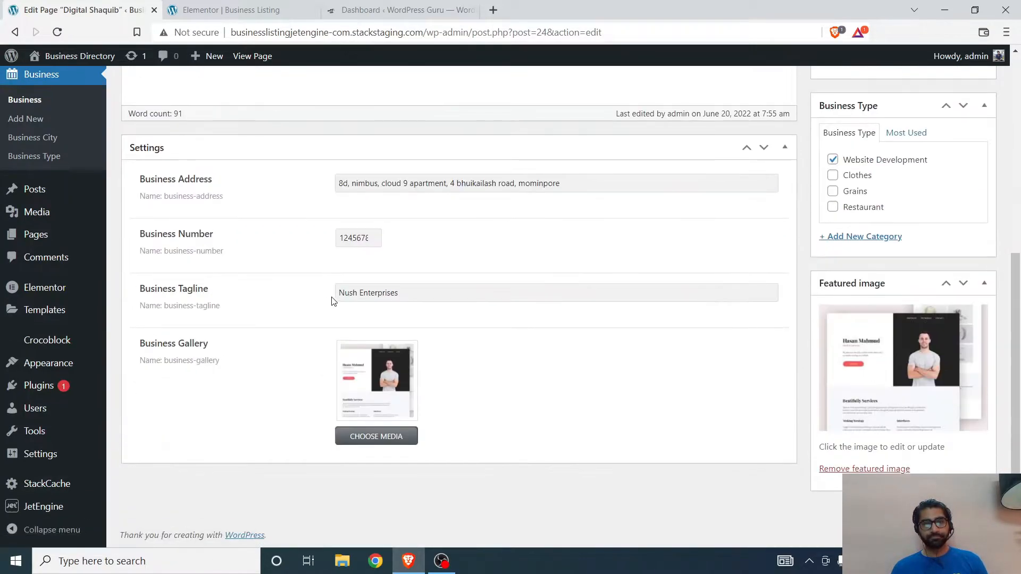
left_click_drag(410, 285, 269, 301)
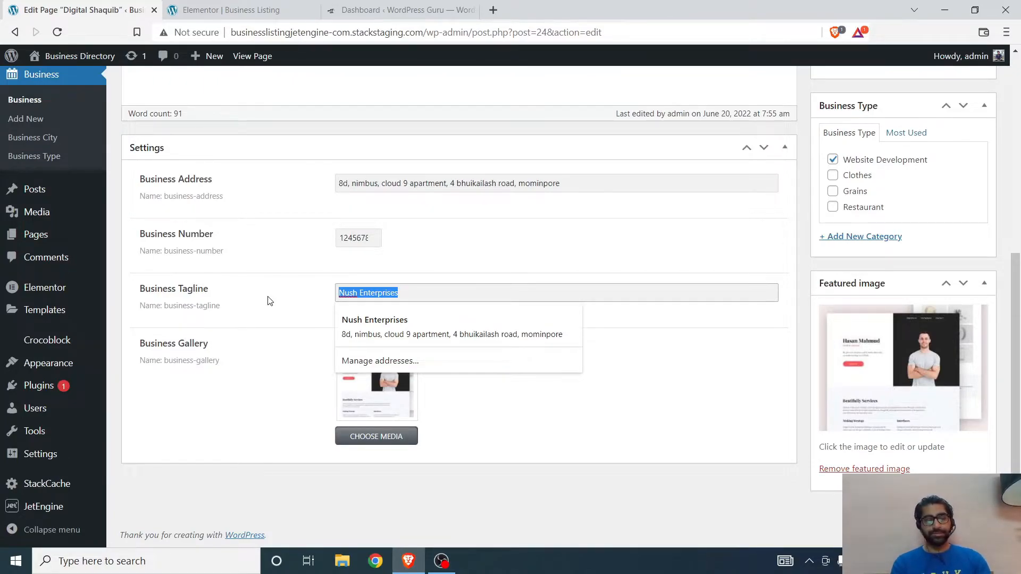
Step: Set the post's Business Tagline to "Best Website Developer" and update the post
type("BE")
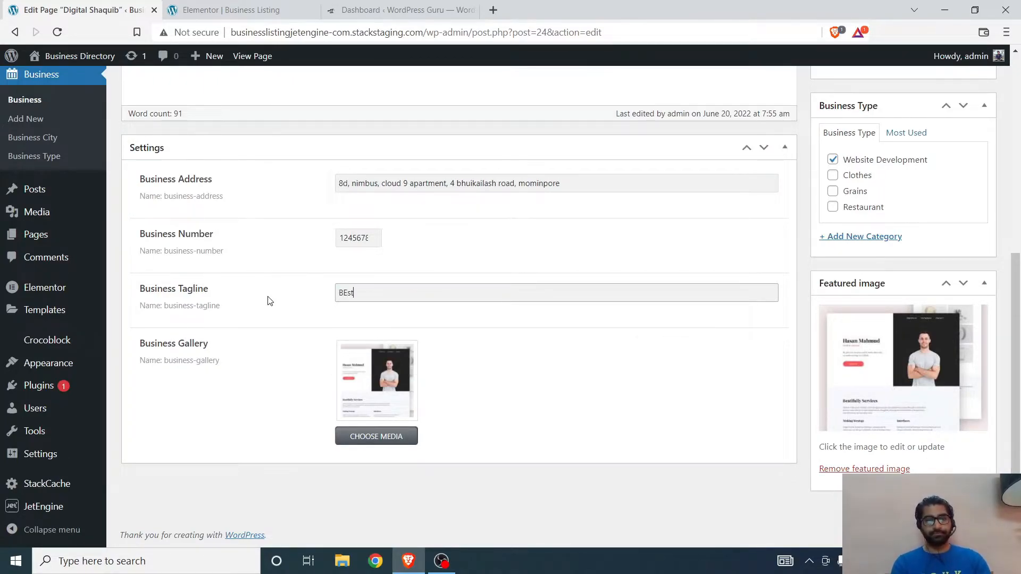
key("BackSpace")
type("est WE")
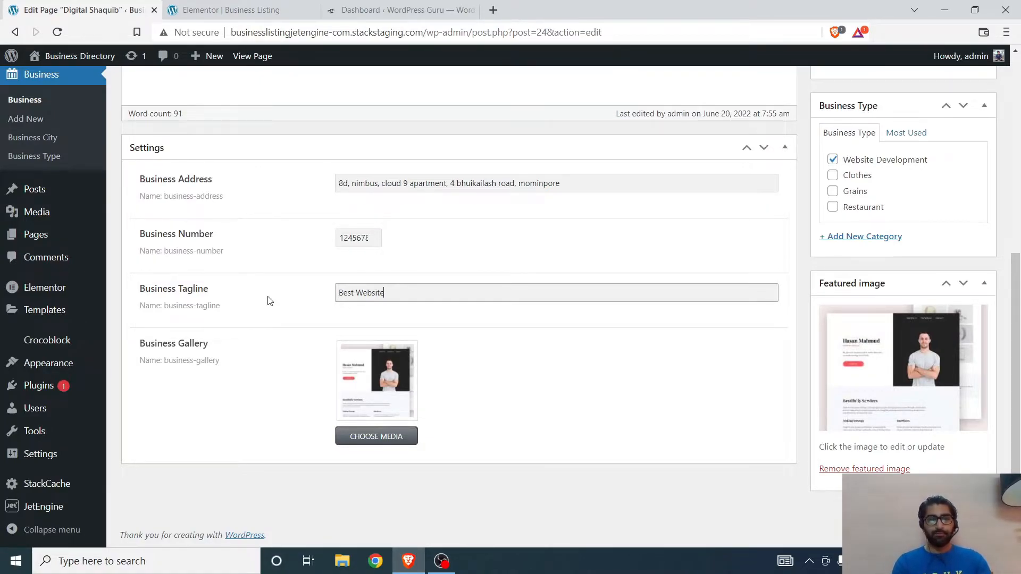
type("oper")
scroll(816, 381, "up", 5)
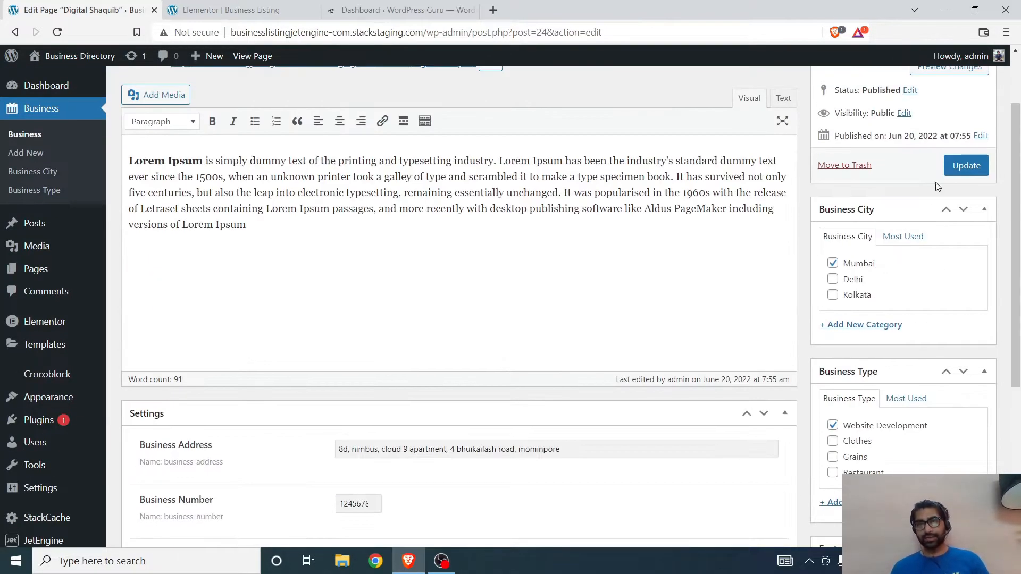
left_click(954, 169)
Step: Return to the Business Listing editor, save the listing item and reload the page to refresh its dynamic content
left_click(250, 9)
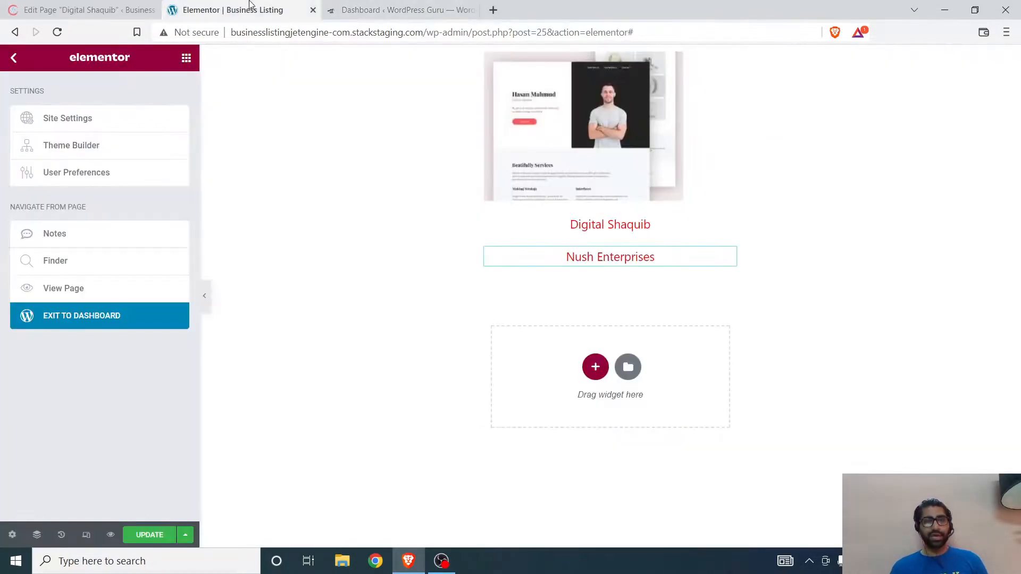
left_click(136, 533)
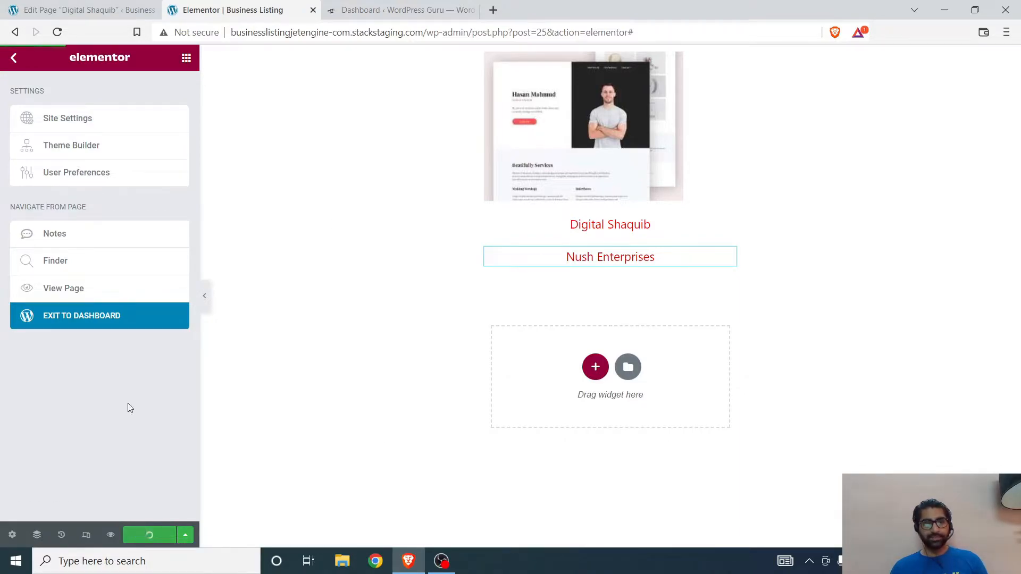
left_click(58, 32)
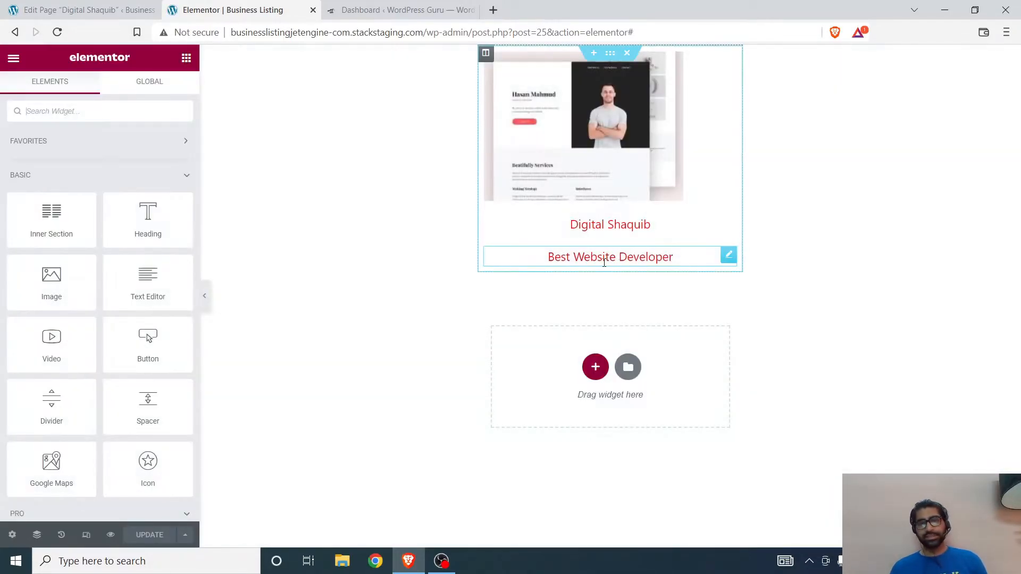
Step: Duplicate the tagline field directly below the original and set the copy's meta field to Business Address
scroll(114, 309, "down", 15)
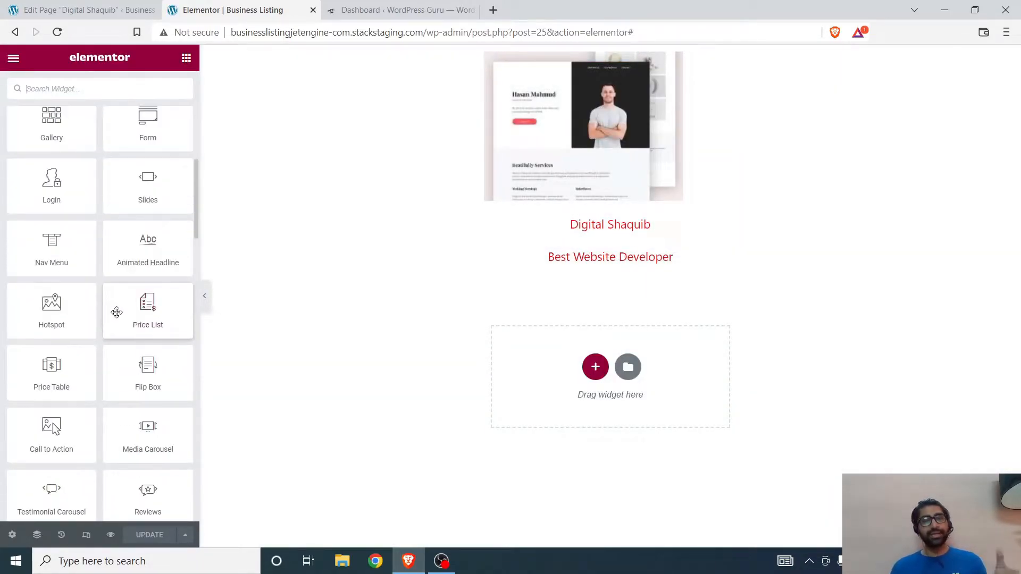
right_click(726, 257)
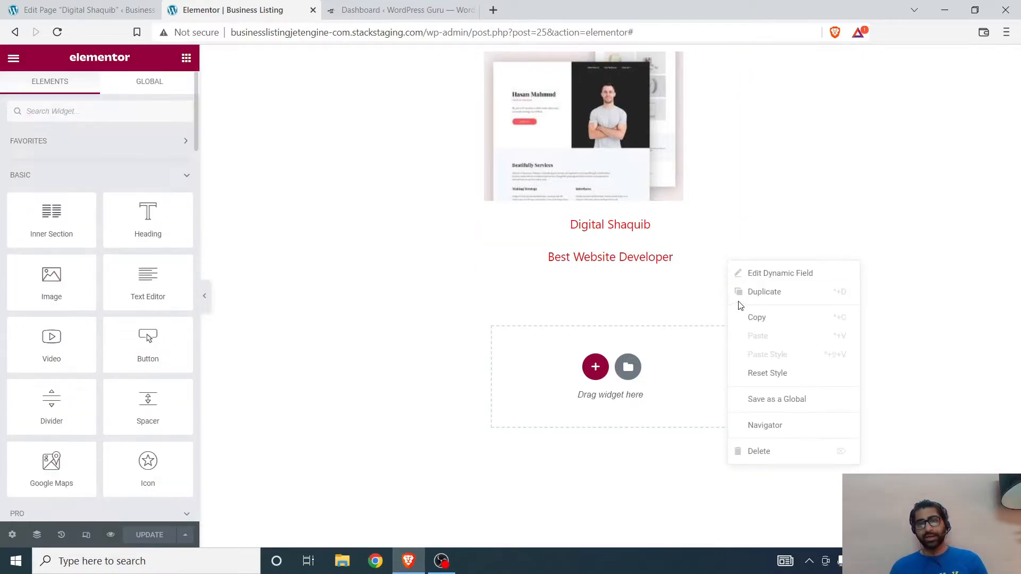
left_click(742, 290)
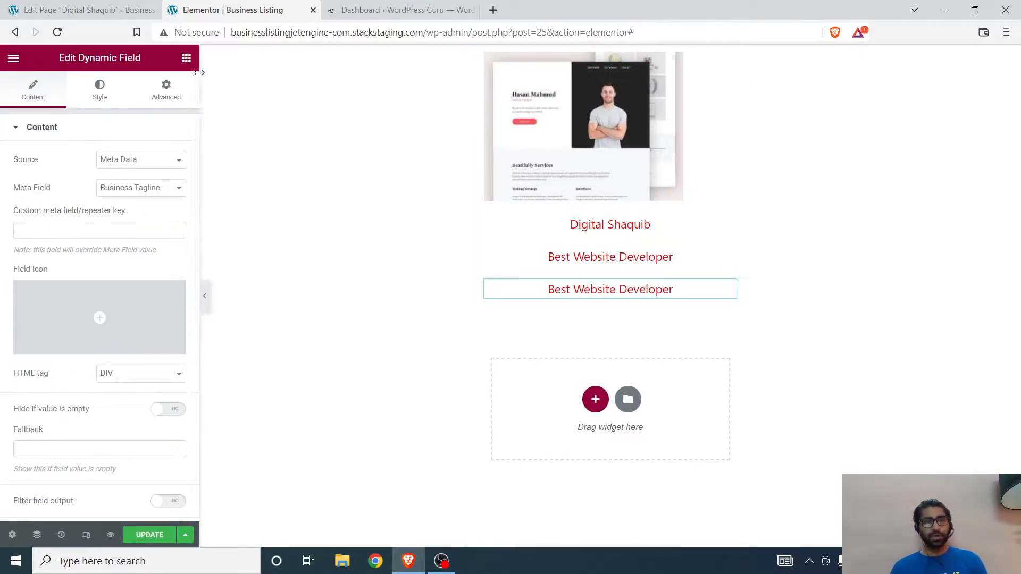
left_click(140, 169)
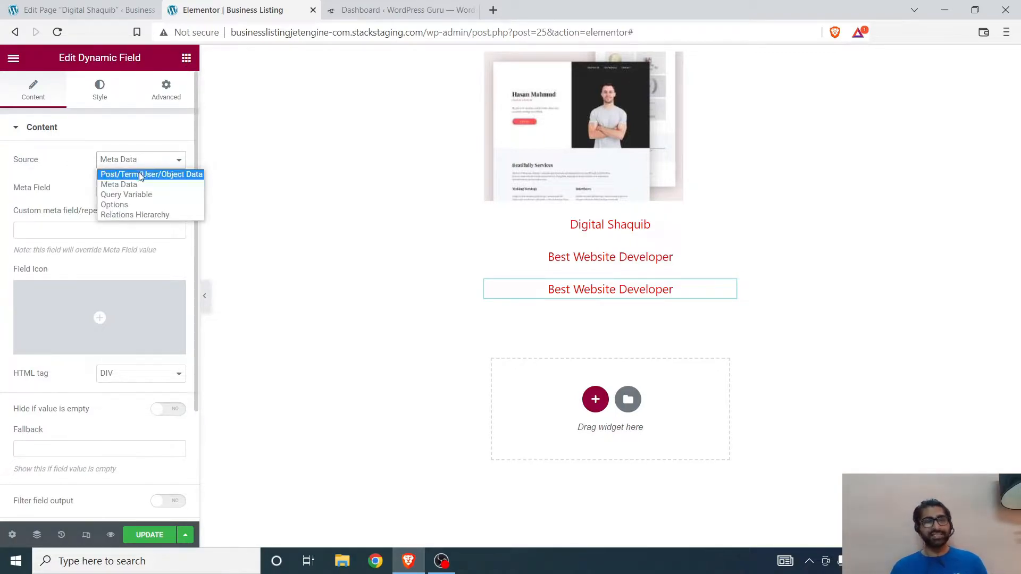
left_click(135, 184)
left_click(134, 194)
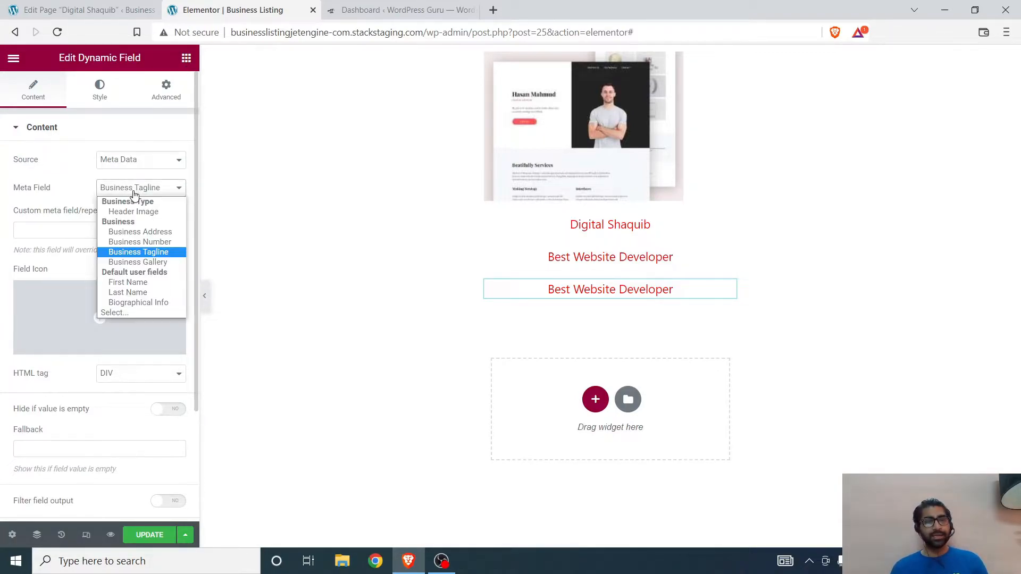
left_click(136, 232)
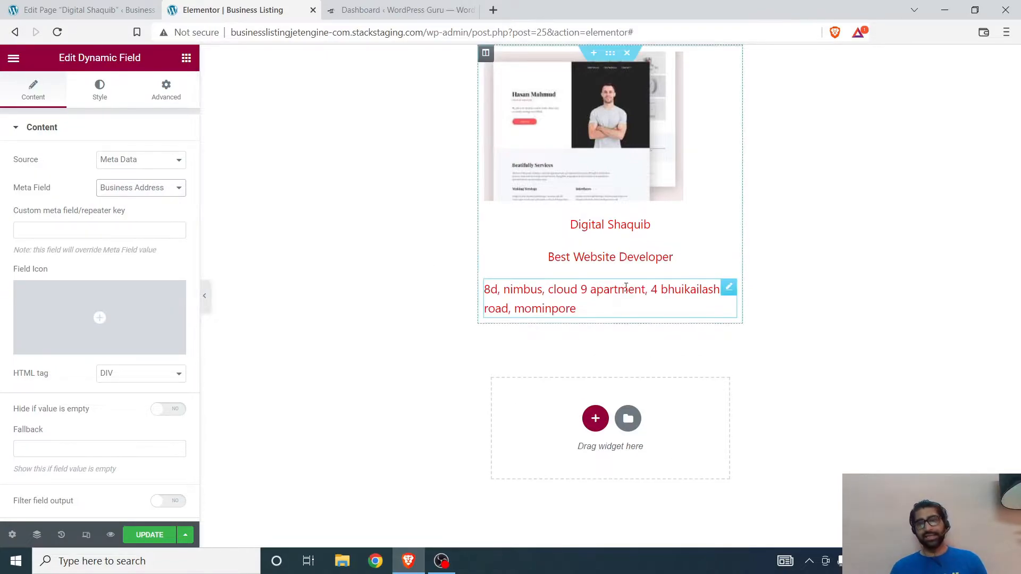
Step: Set the text color of both the tagline field and the address field to black, #000000
left_click(567, 258)
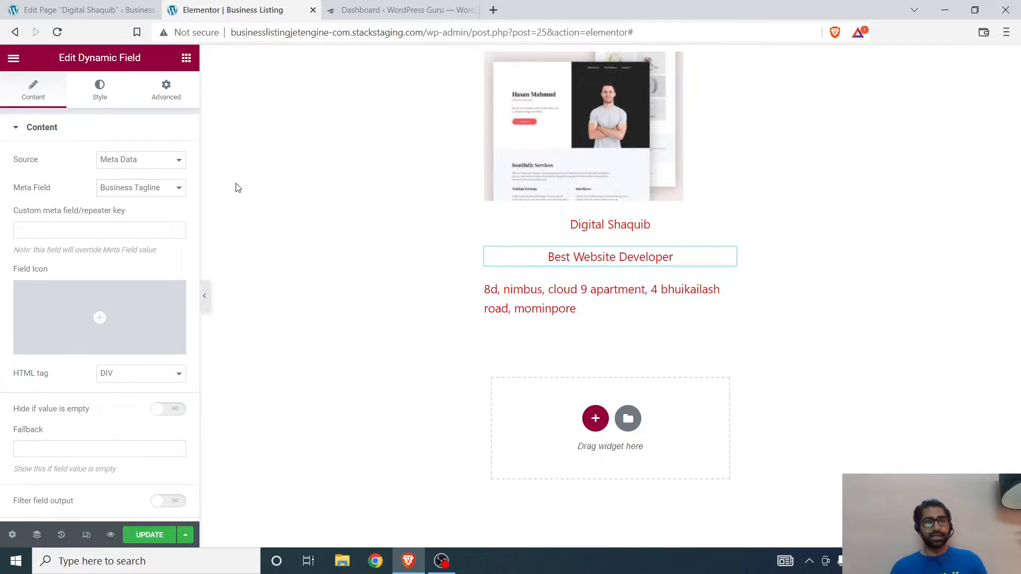
left_click(177, 159)
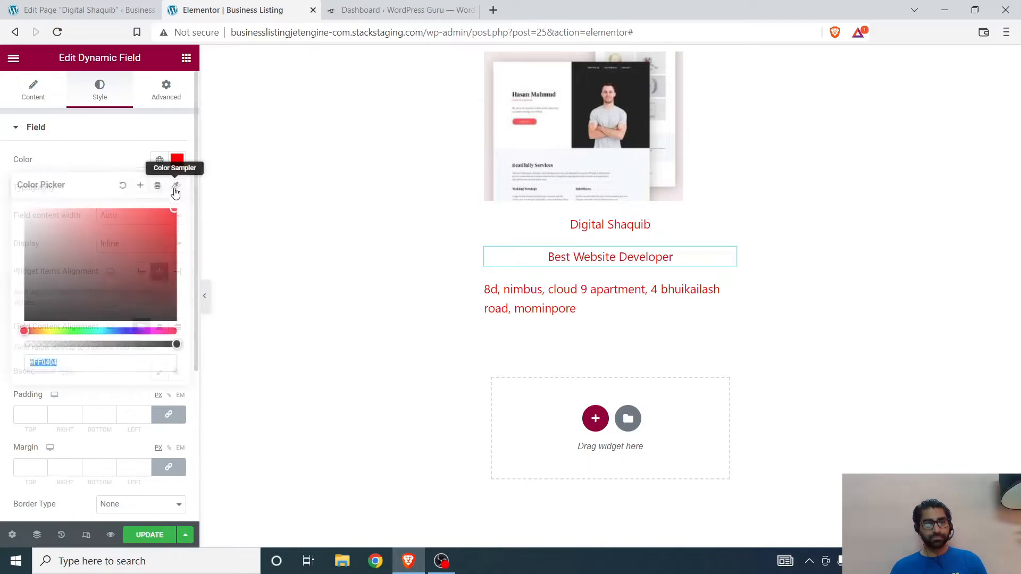
left_click(24, 321)
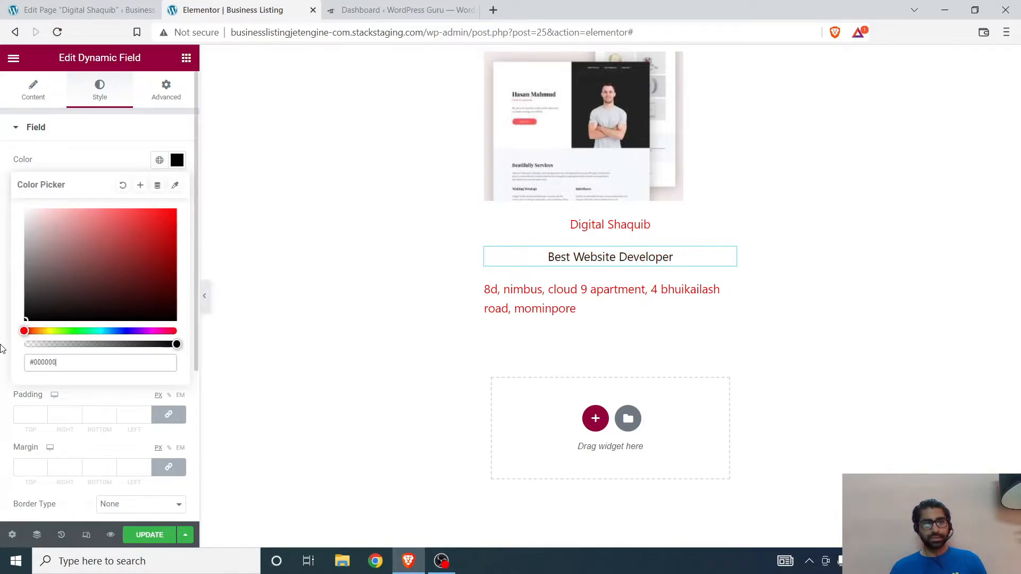
left_click(531, 300)
left_click(99, 89)
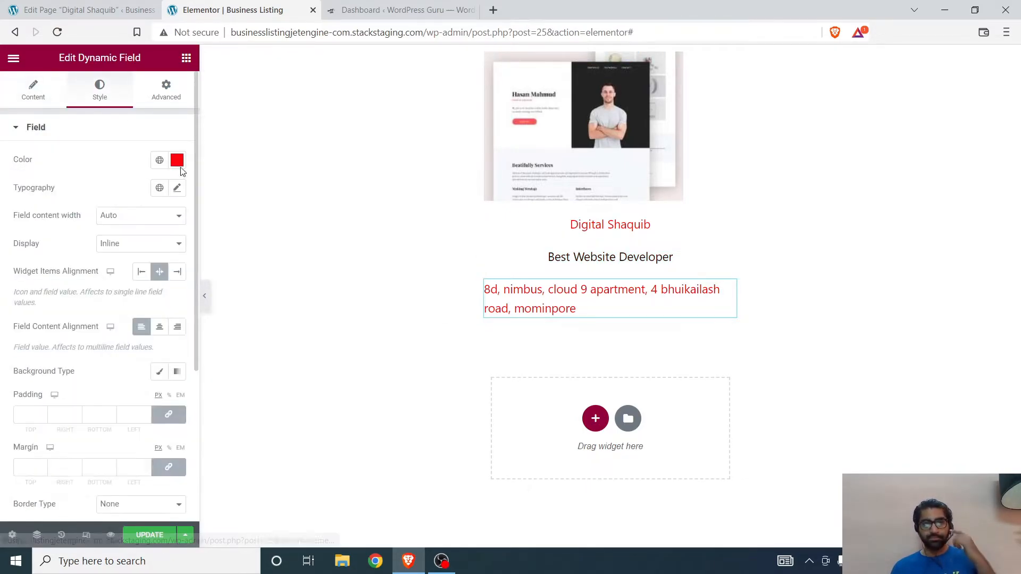
left_click(177, 159)
left_click(24, 321)
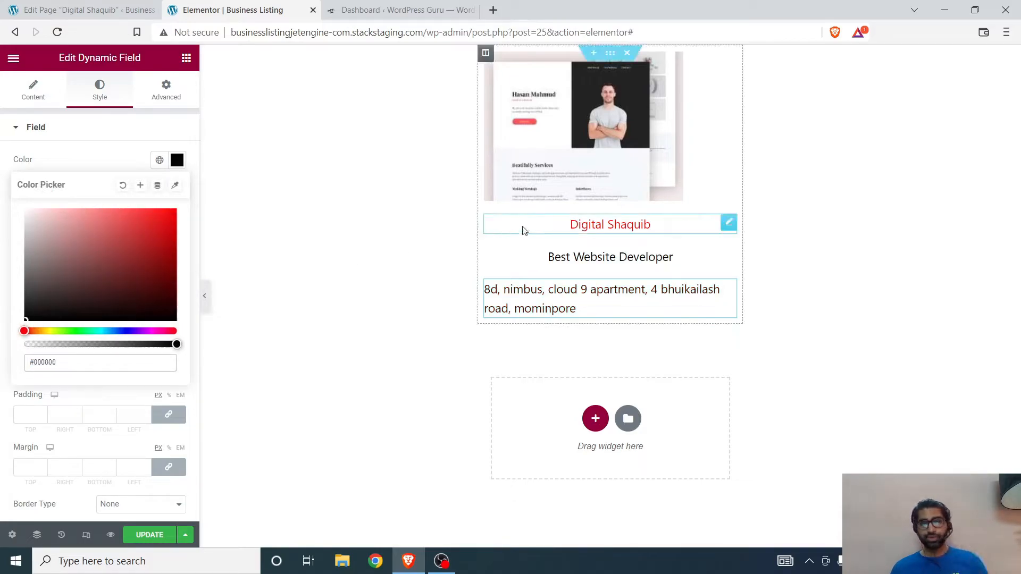
left_click(8, 290)
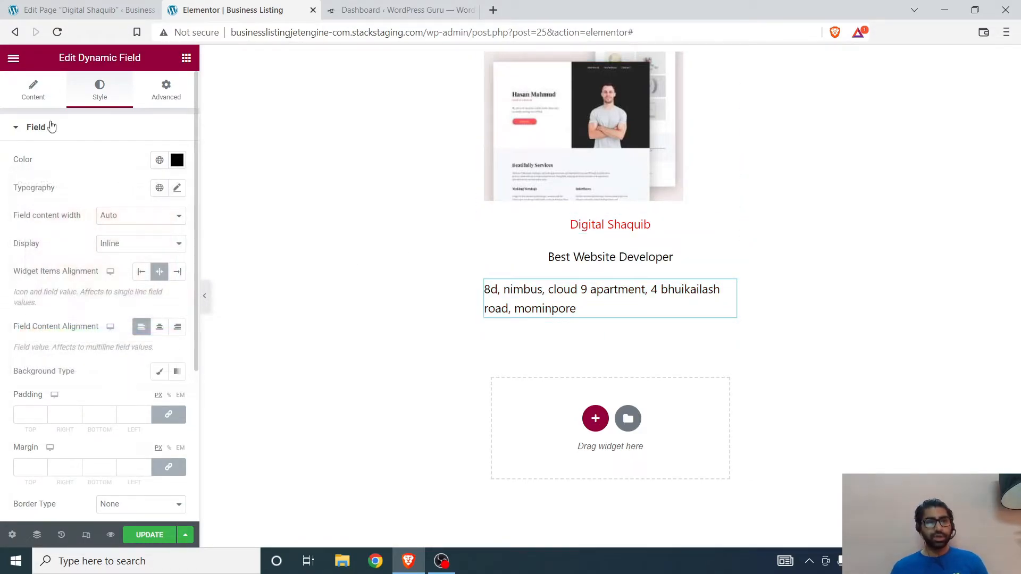
Step: Search the icon library for "map" and add the solid pin-shaped map marker as the address field's icon
left_click(33, 90)
left_click(94, 303)
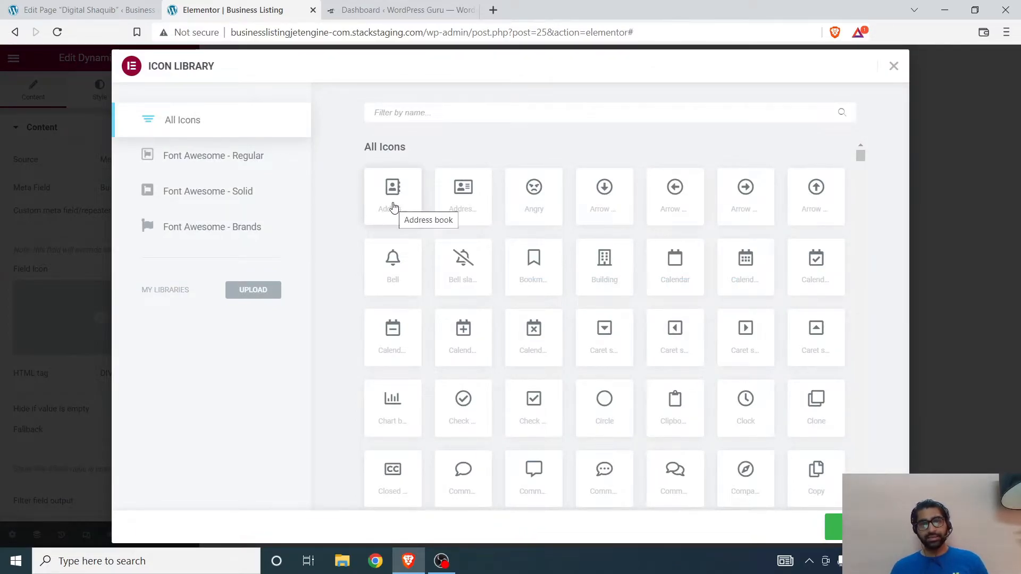
type("ma")
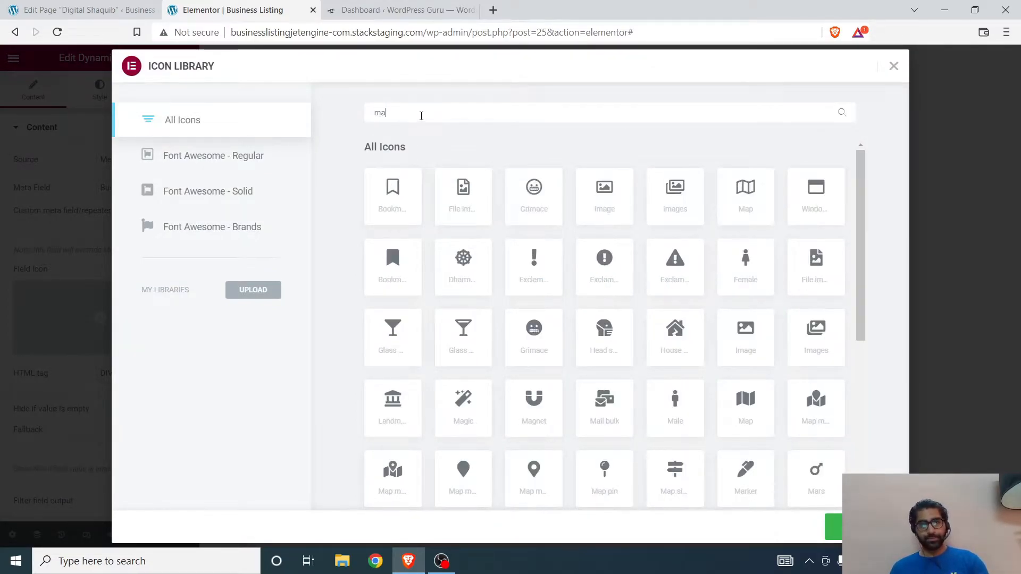
type("p")
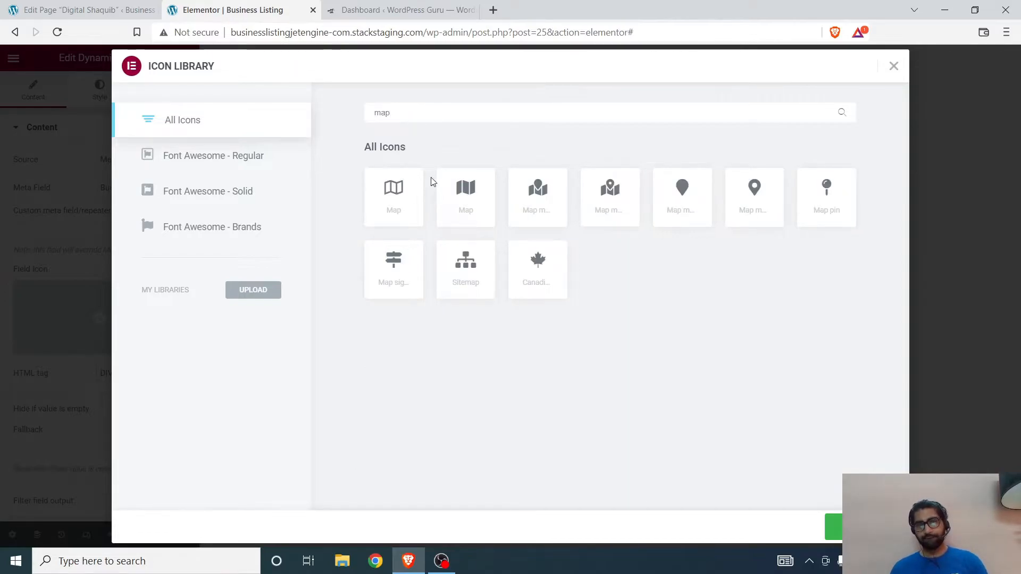
left_click(696, 218)
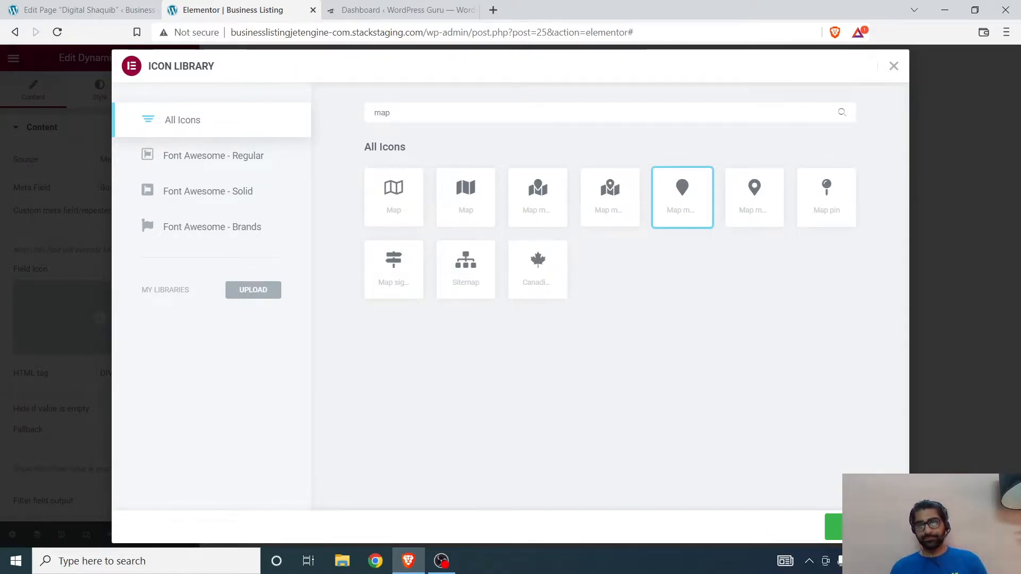
left_click(834, 526)
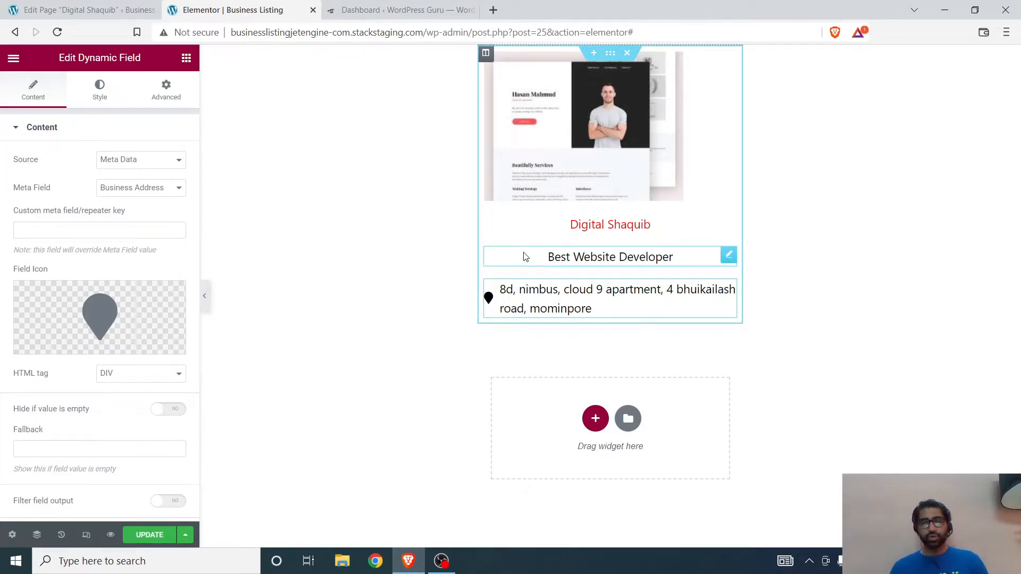
Step: Give the listing's section a Classic background in pale teal, #BADDD7
left_click(423, 108)
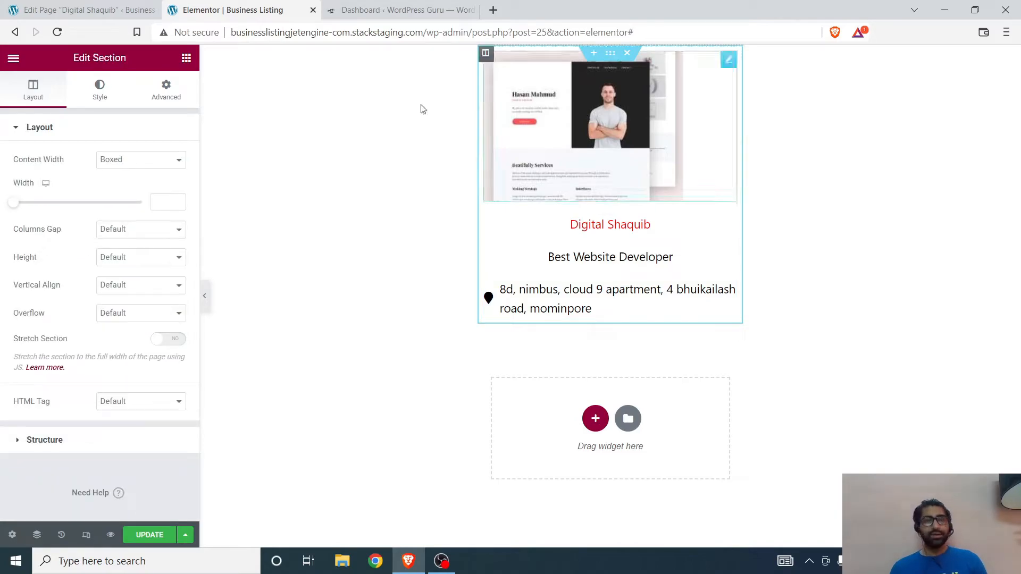
left_click(100, 91)
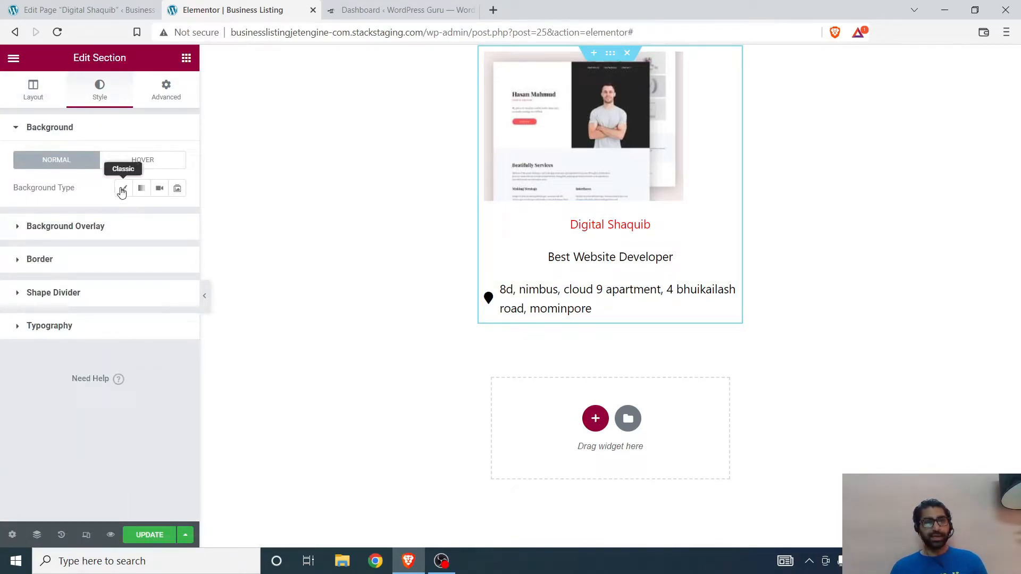
left_click(124, 188)
left_click(177, 216)
left_click_drag(107, 283, 35, 277)
left_click_drag(130, 355, 28, 277)
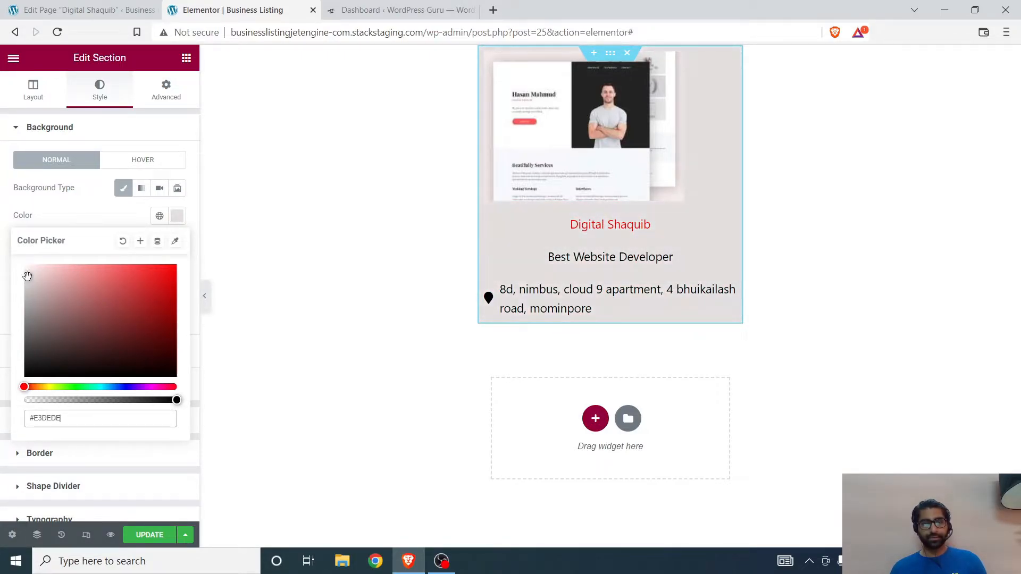
left_click_drag(128, 387, 96, 387)
left_click_drag(118, 301, 161, 265)
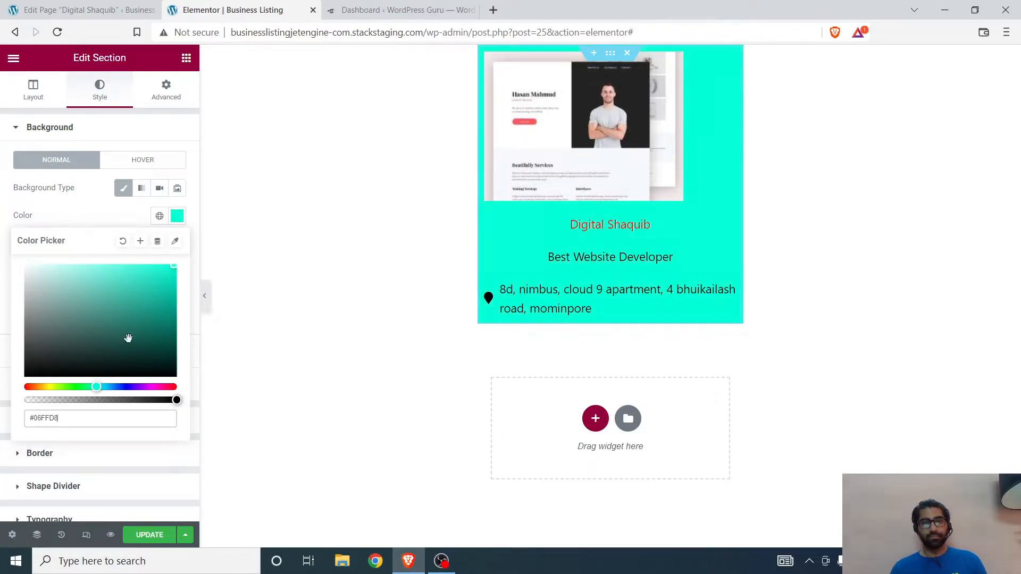
left_click_drag(147, 304, 48, 280)
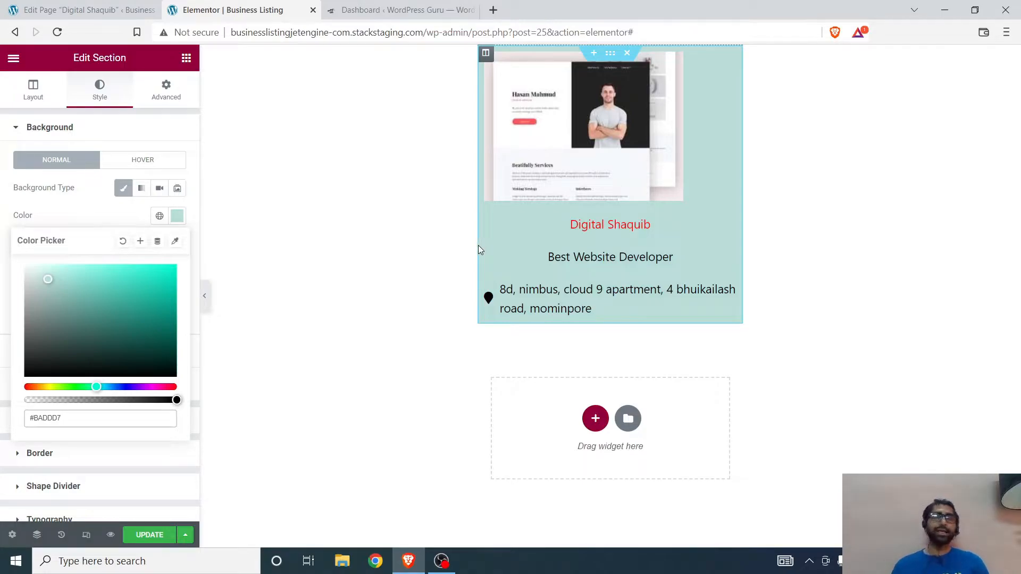
left_click(1, 325)
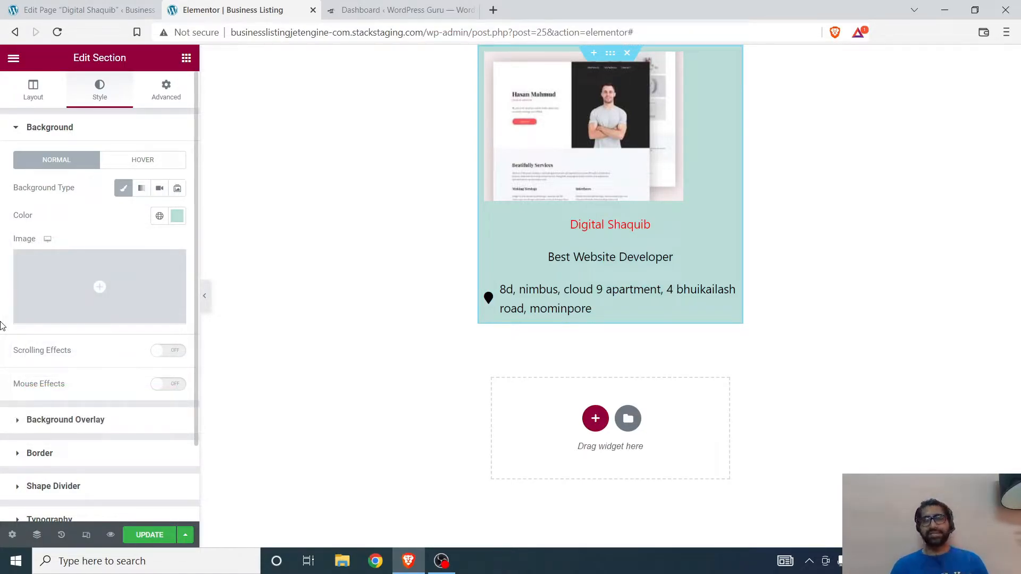
Step: Center the dynamic image within the listing card
left_click(730, 55)
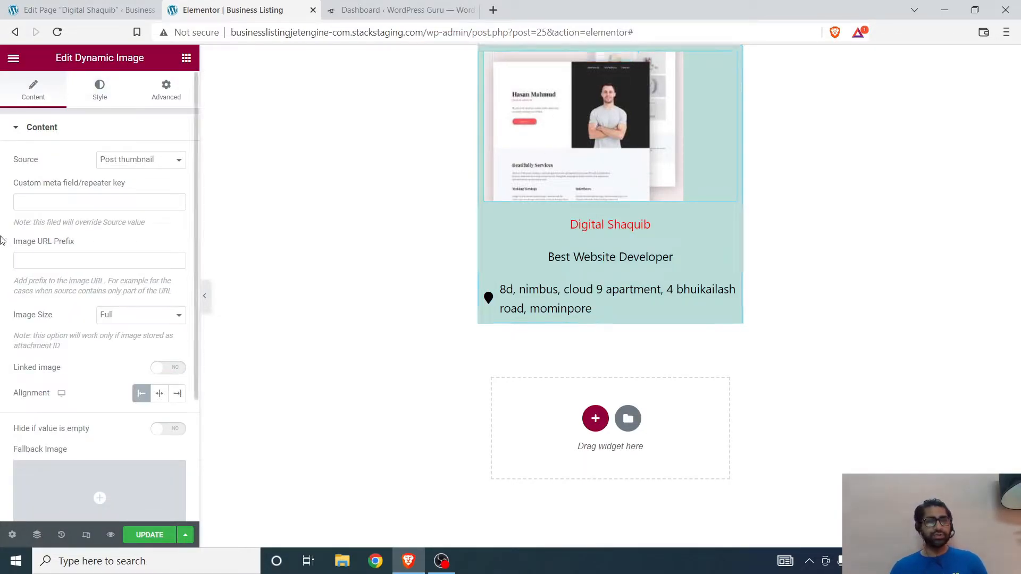
left_click(159, 394)
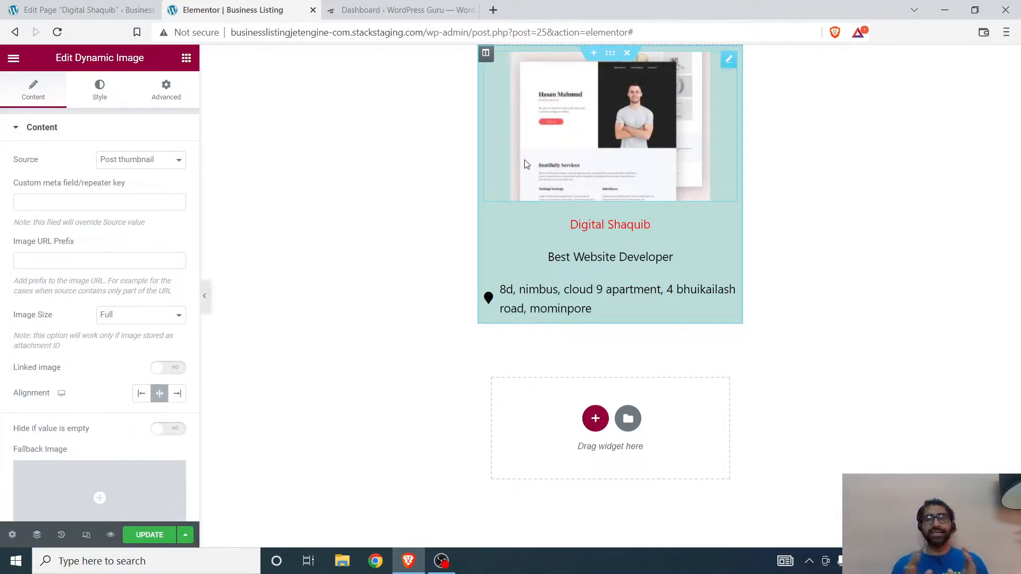
Step: Duplicate the address field with its map marker icon directly below the original
left_click(543, 288)
right_click(553, 300)
left_click(582, 329)
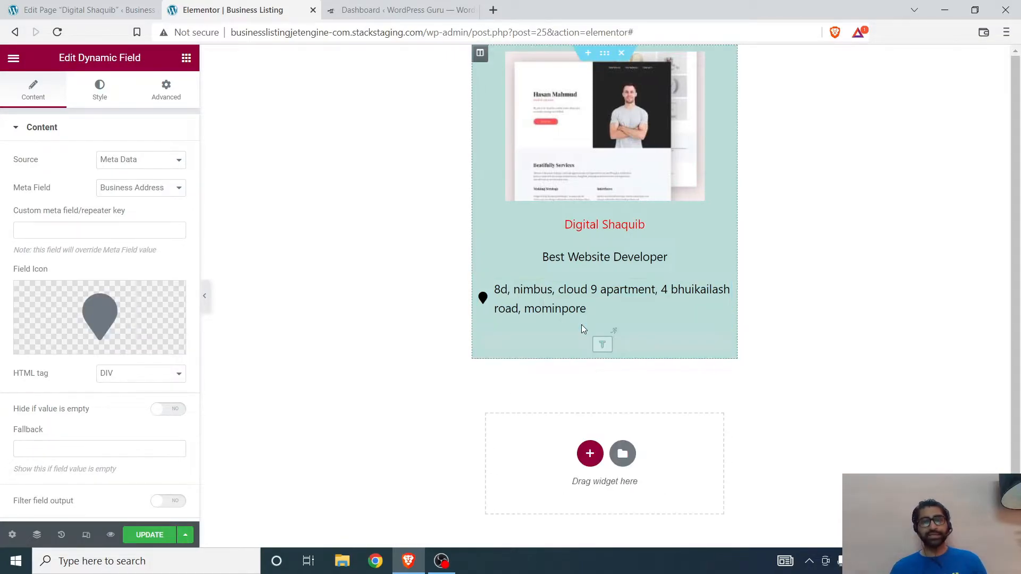
Step: Remove the icon from the duplicated address field and set its meta field to Business Number
left_click(171, 294)
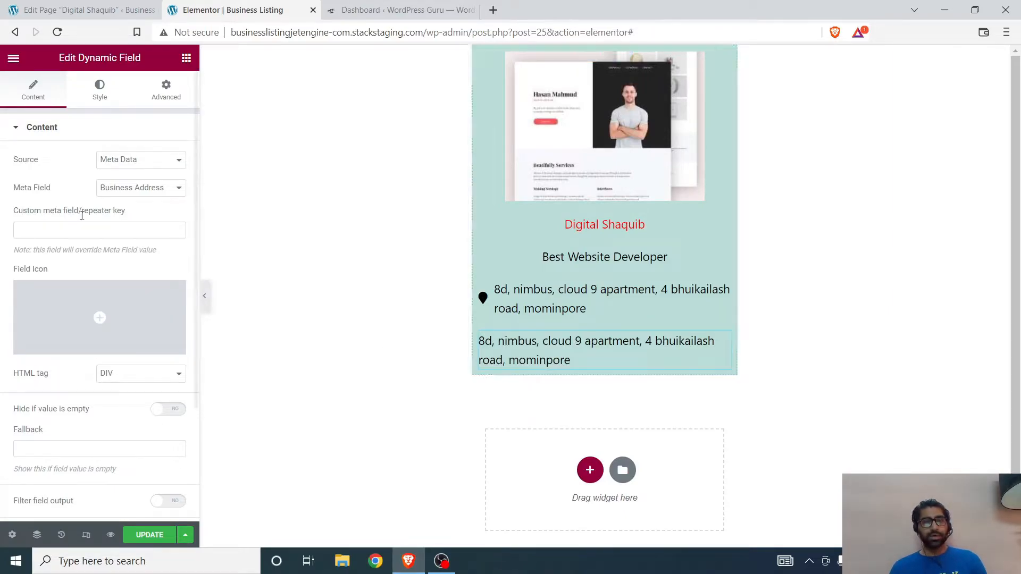
left_click(142, 191)
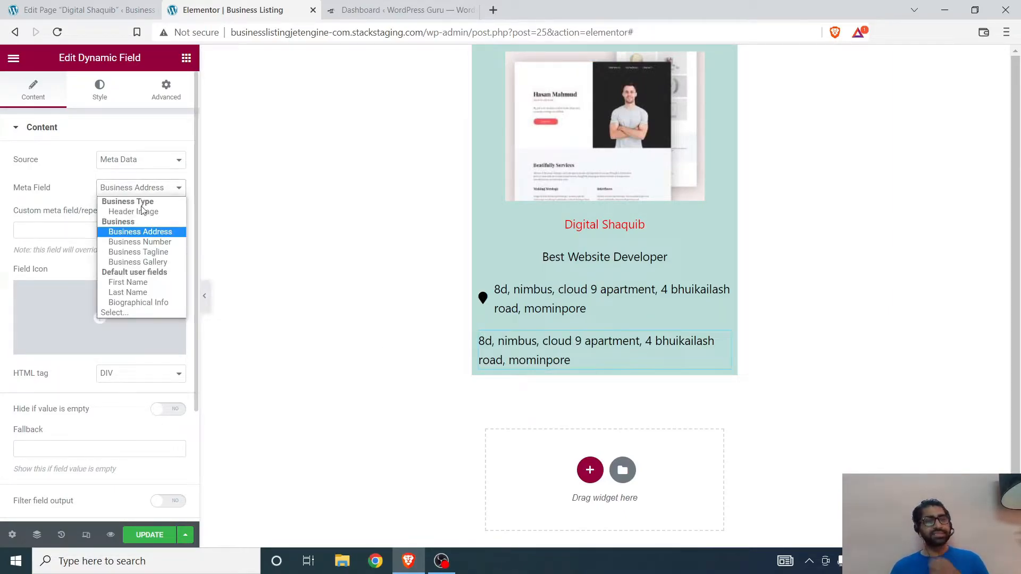
left_click(140, 243)
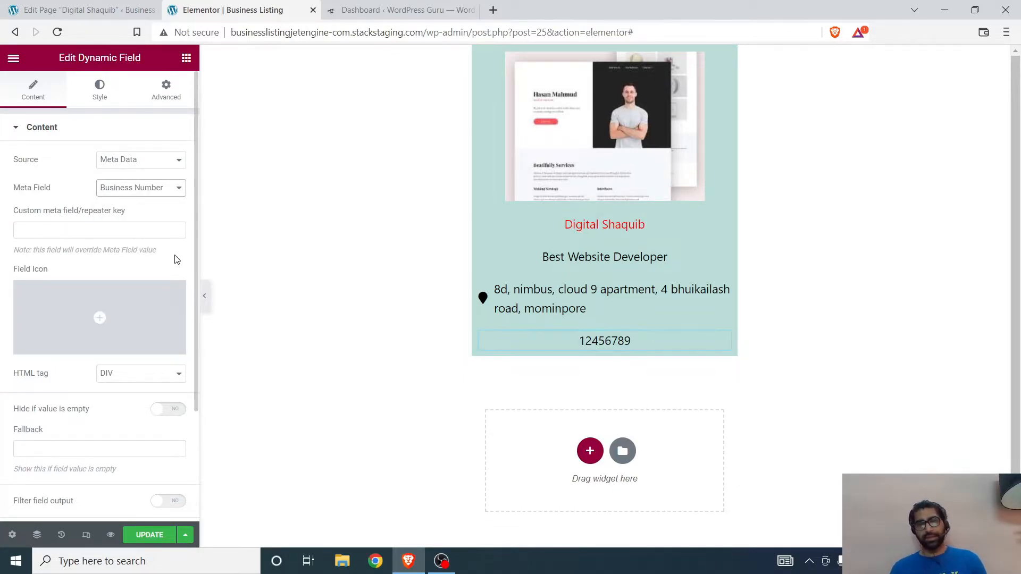
Step: Add the Phone icon to the Business Number field and save the listing item
left_click(63, 299)
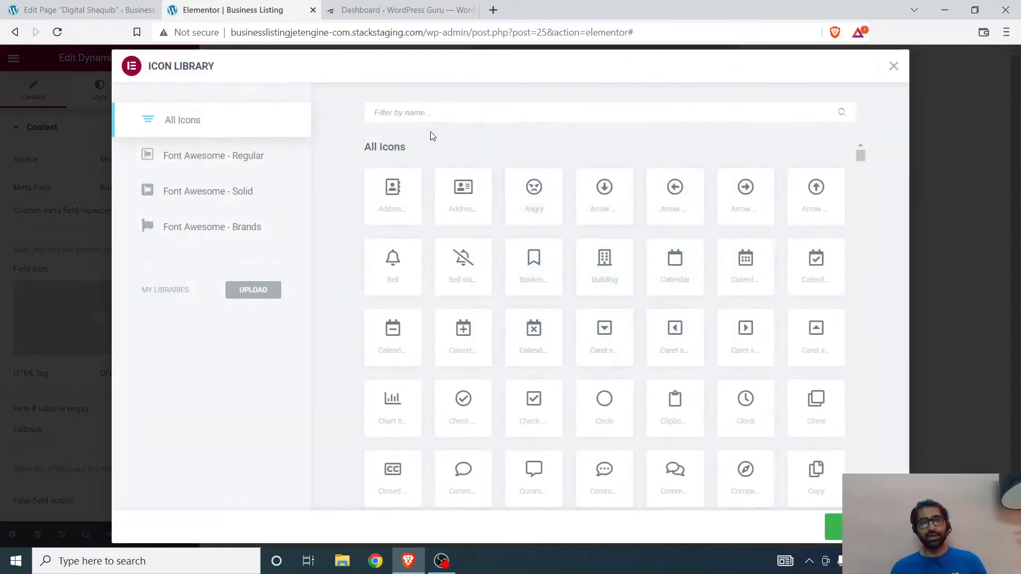
type("pho")
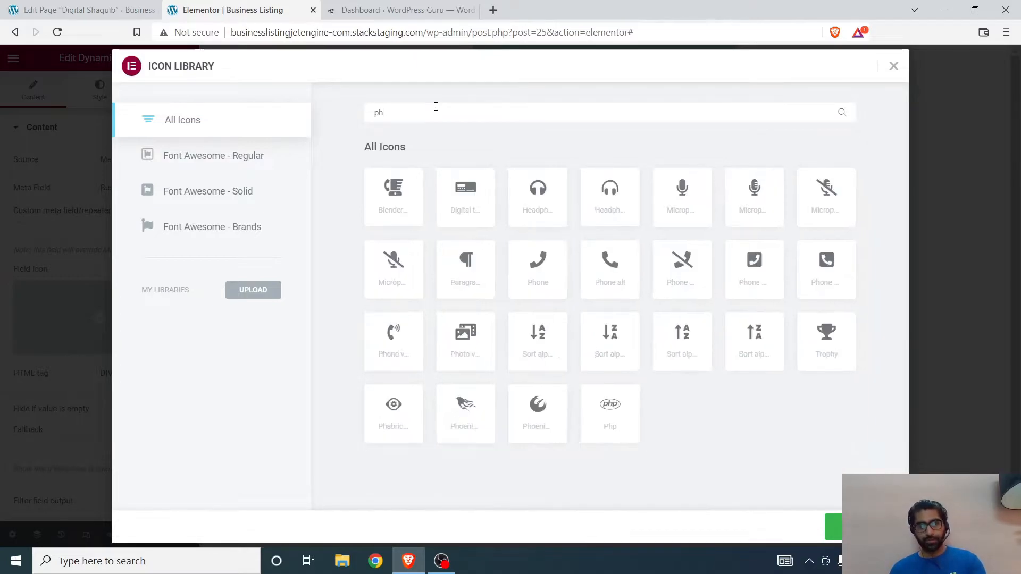
left_click(388, 279)
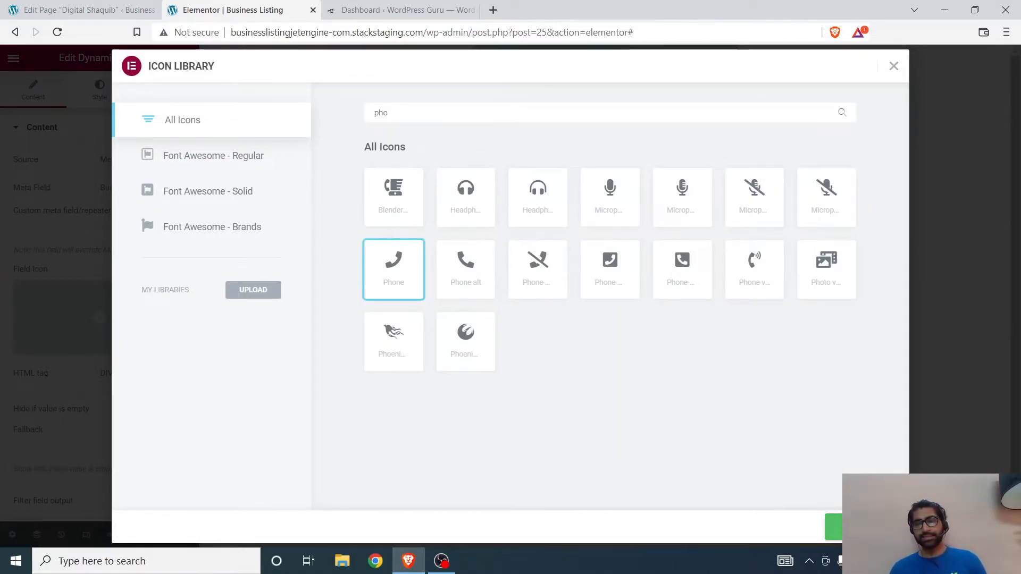
left_click(833, 526)
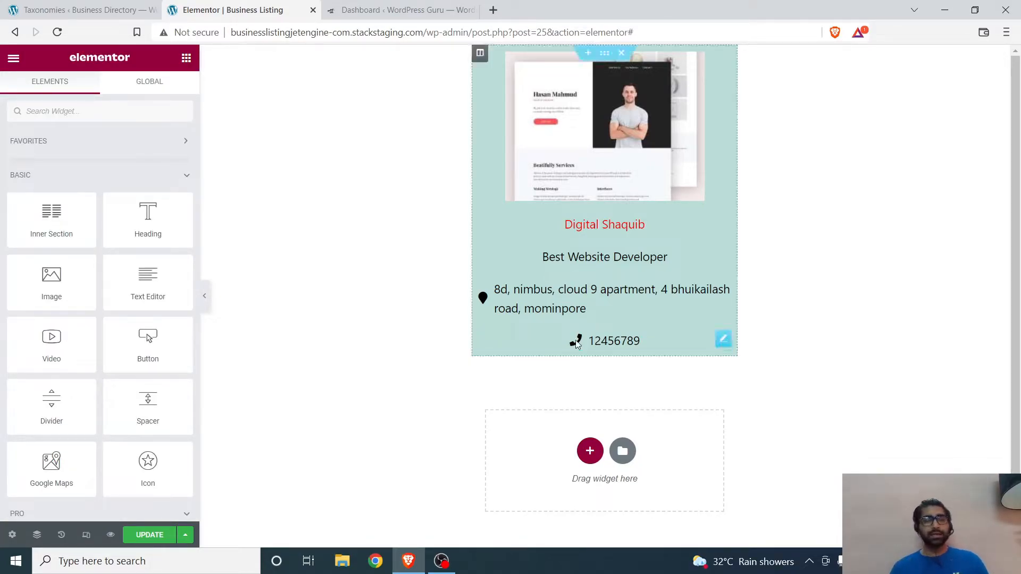
left_click(151, 536)
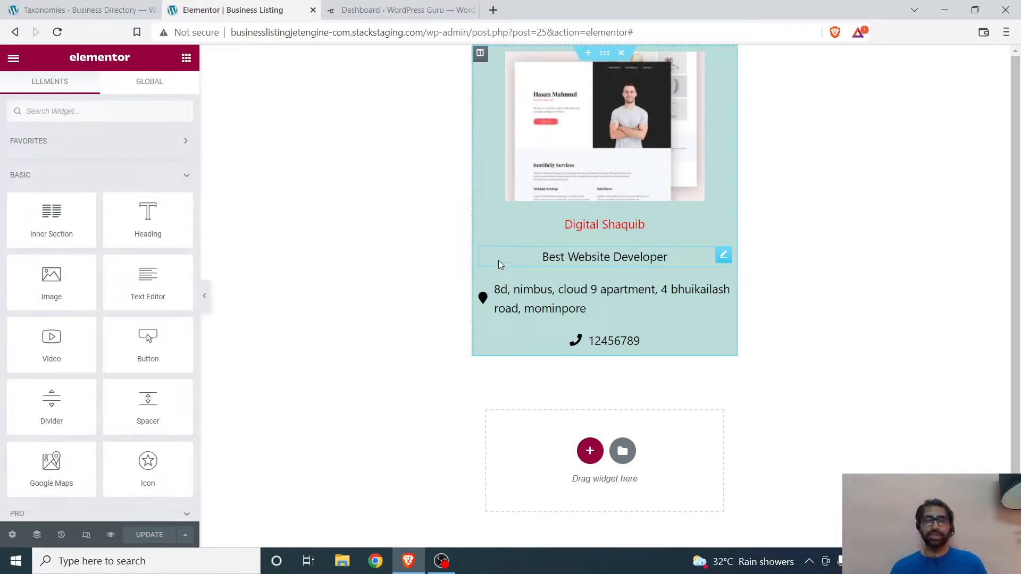
Step: Exit the Elementor editor to the listing item's WordPress edit page
left_click(13, 33)
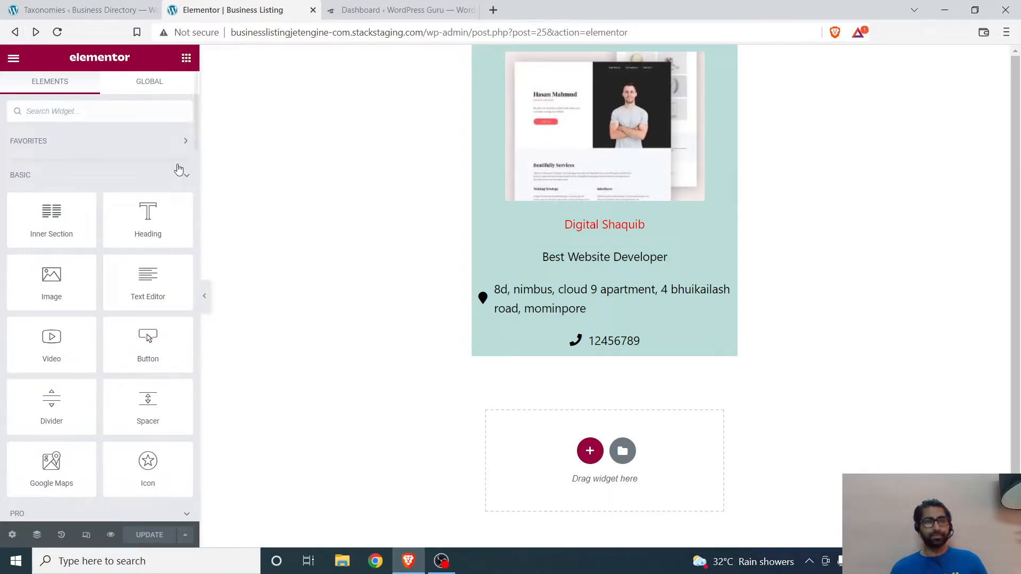
left_click(14, 57)
left_click(52, 318)
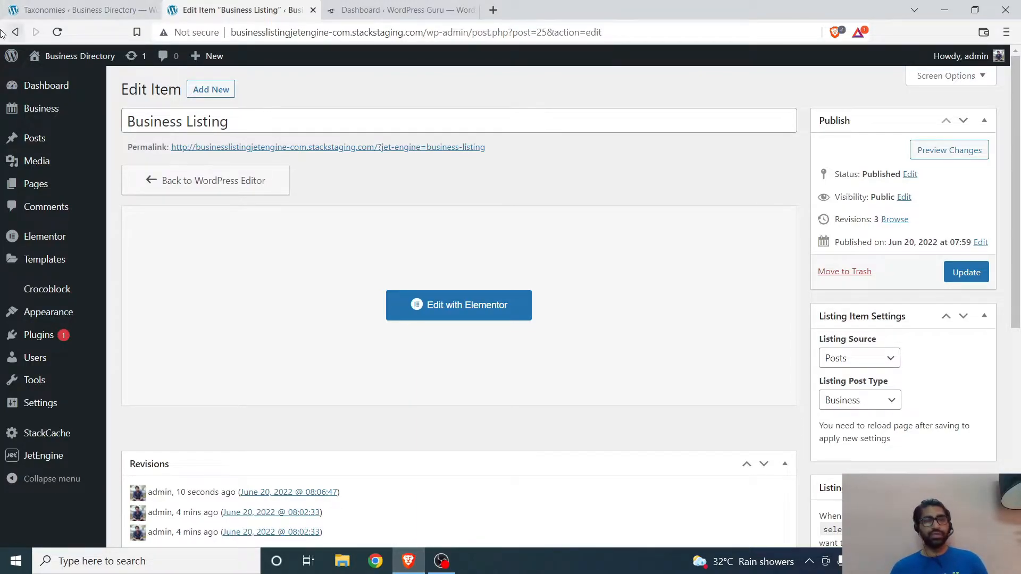
Step: Create a new Archive template in the Theme Builder and dismiss the template library
mouse_move(63, 246)
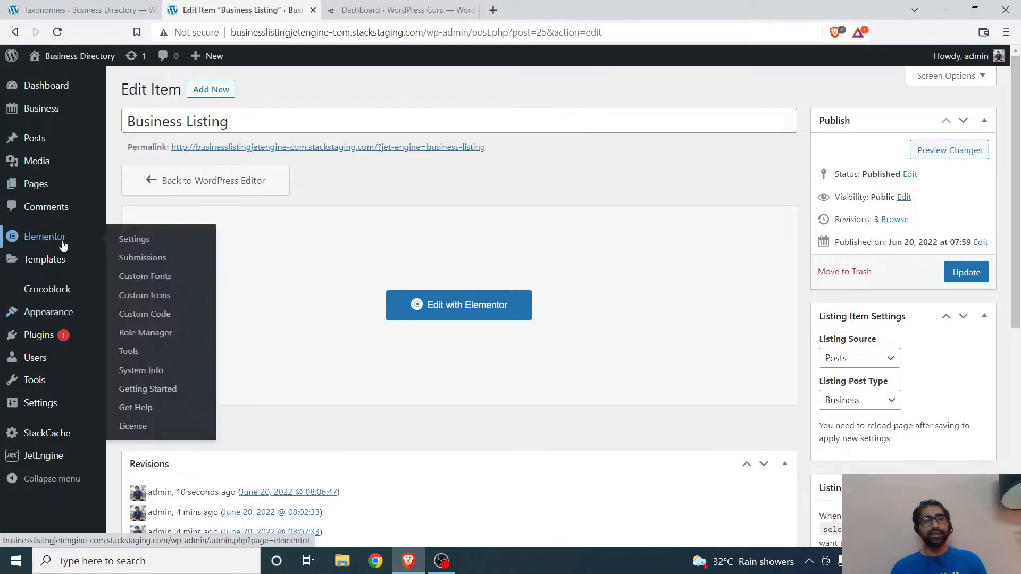
left_click(152, 299)
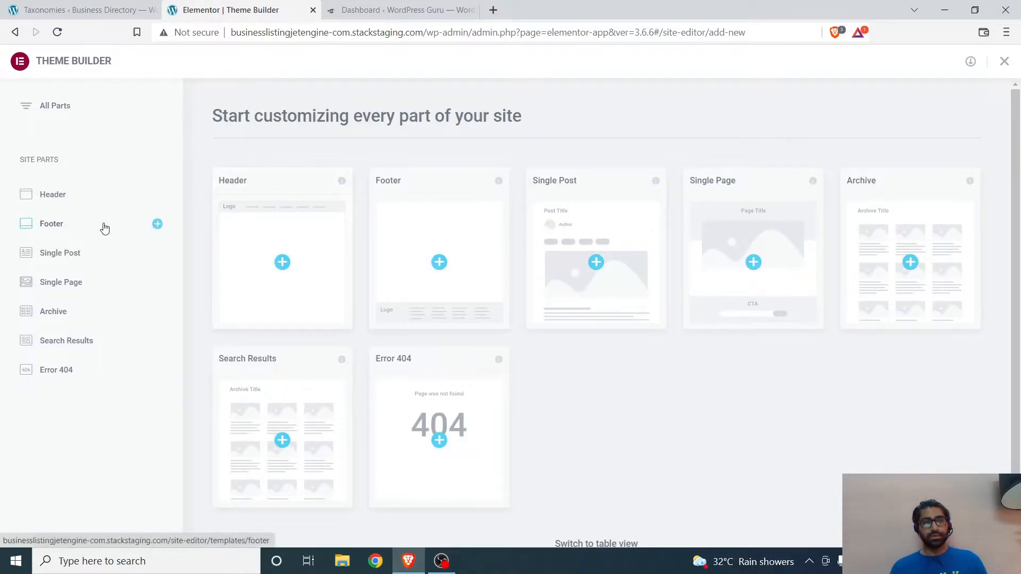
left_click(59, 319)
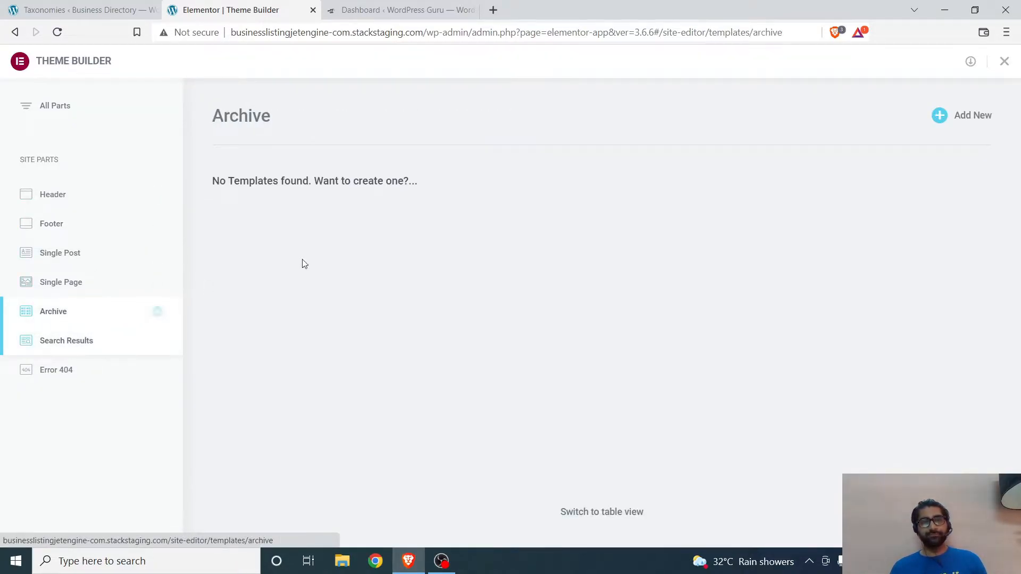
left_click(972, 115)
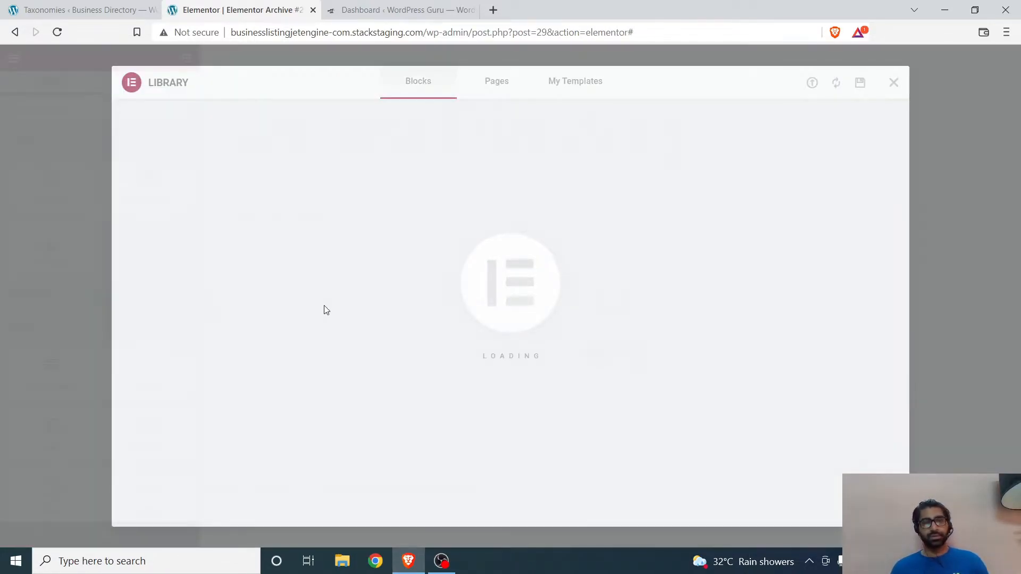
left_click(894, 83)
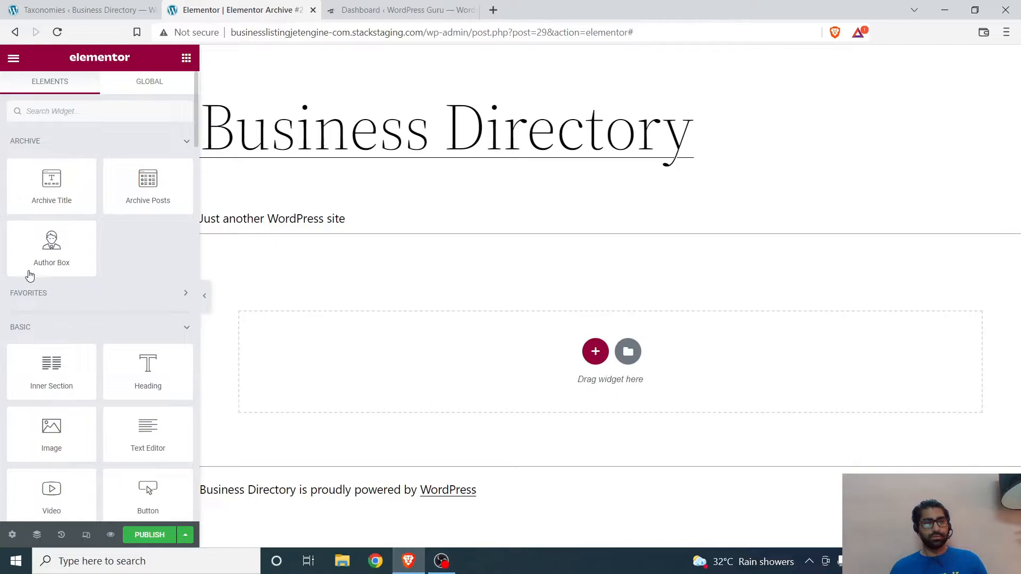
scroll(50, 277, "down", 15)
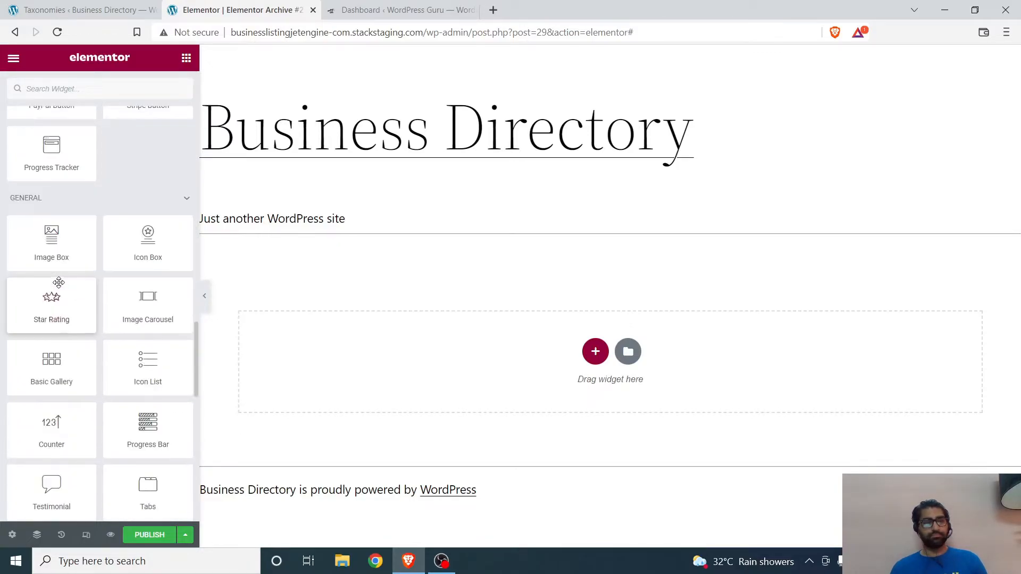
scroll(58, 282, "down", 5)
left_click(10, 536)
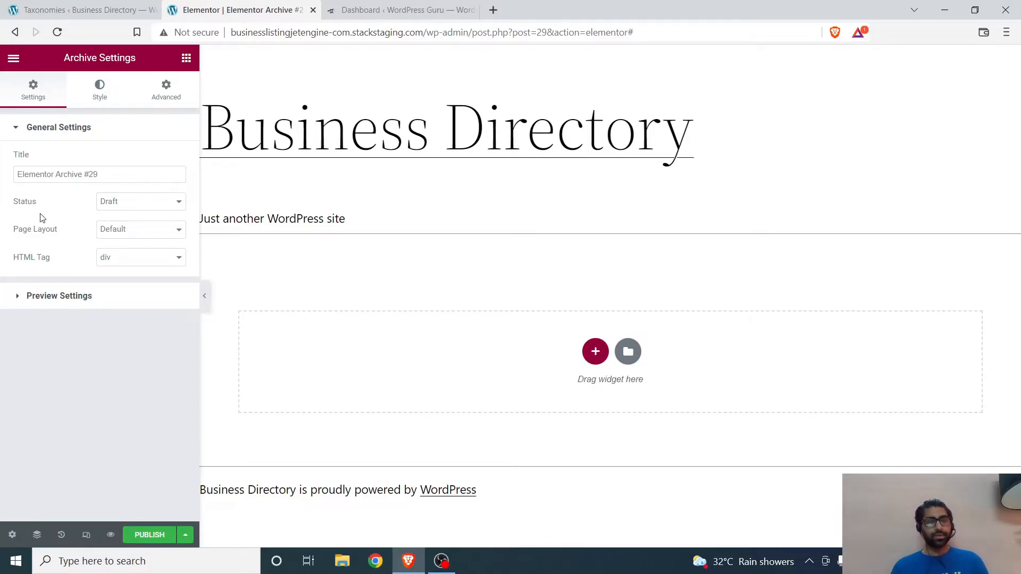
left_click(187, 59)
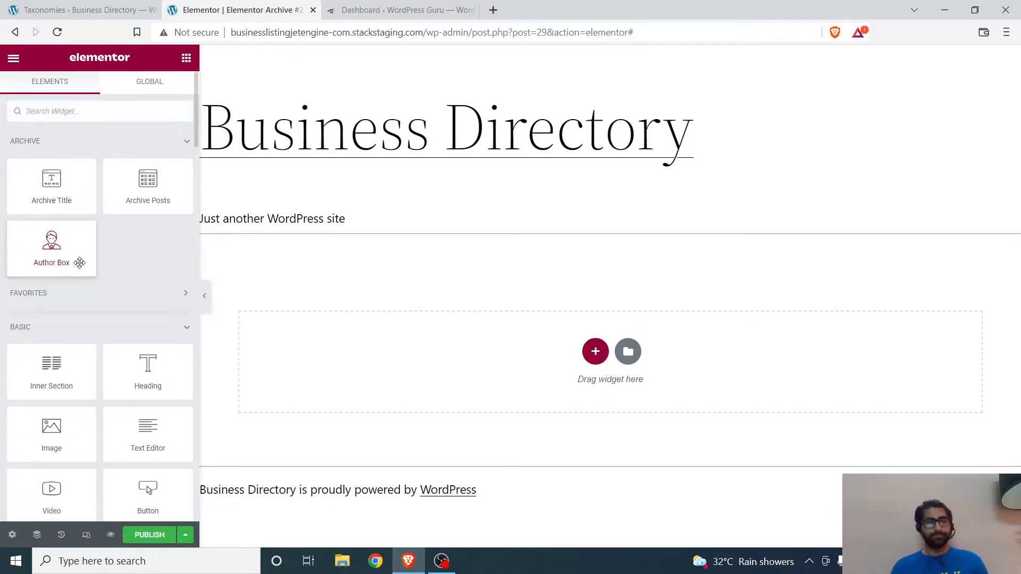
scroll(59, 266, "down", 15)
scroll(64, 290, "down", 5)
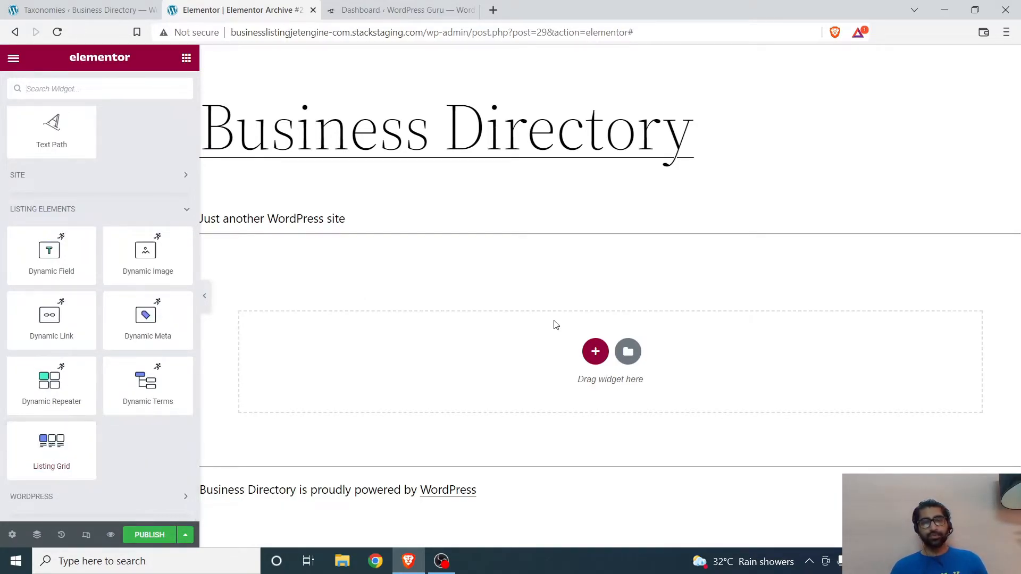
Step: Add a two-column section to the archive template and narrow its first column to leave a wide second column
left_click(591, 350)
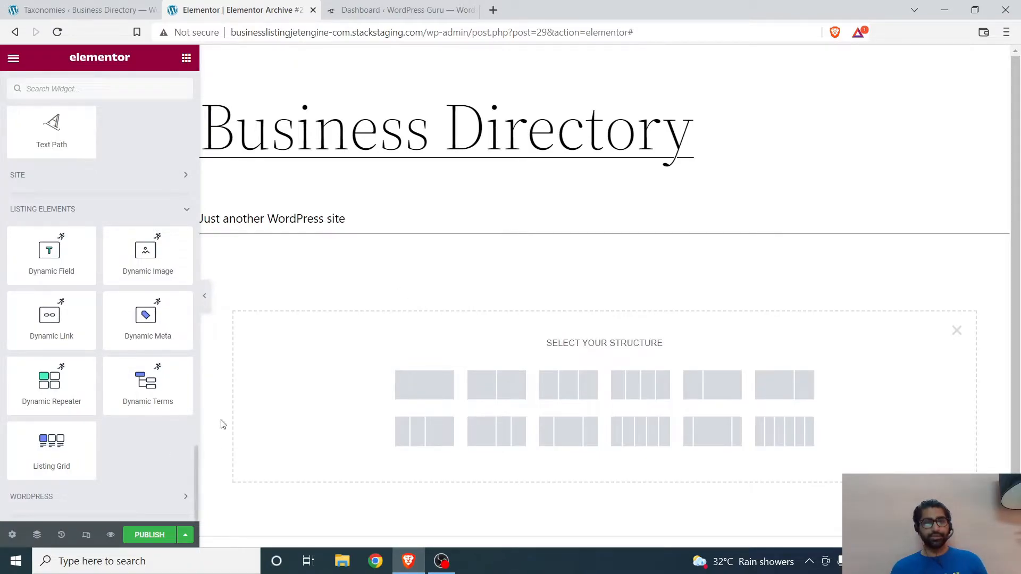
left_click(461, 394)
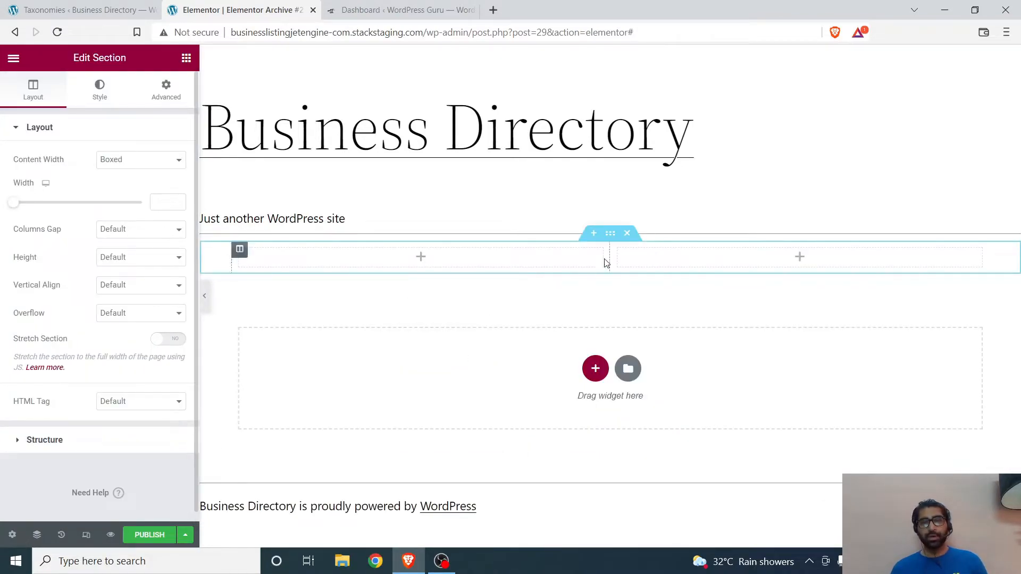
left_click_drag(609, 257, 378, 303)
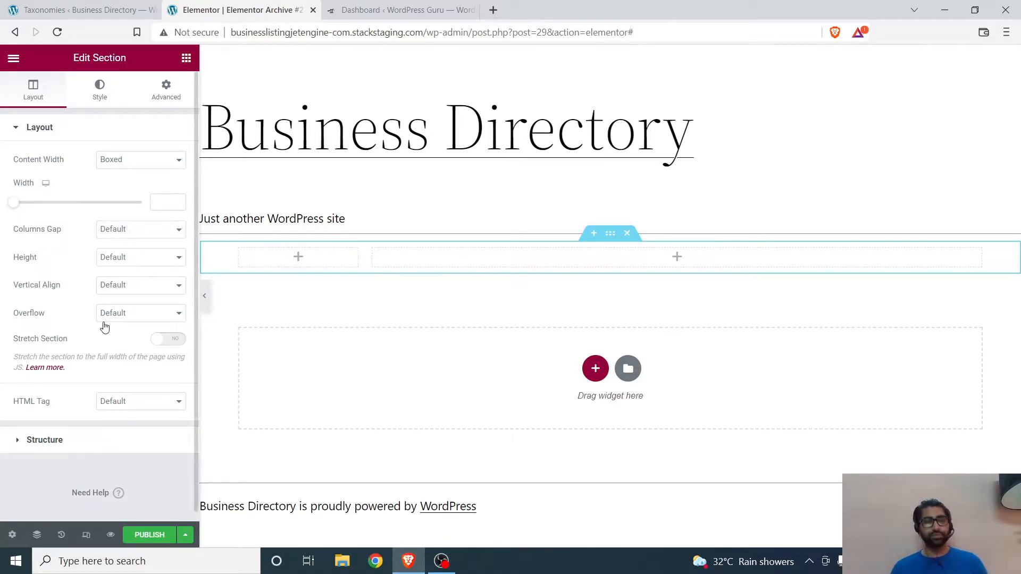
Step: Place a Listing Grid widget in the section's wide second column
left_click(186, 58)
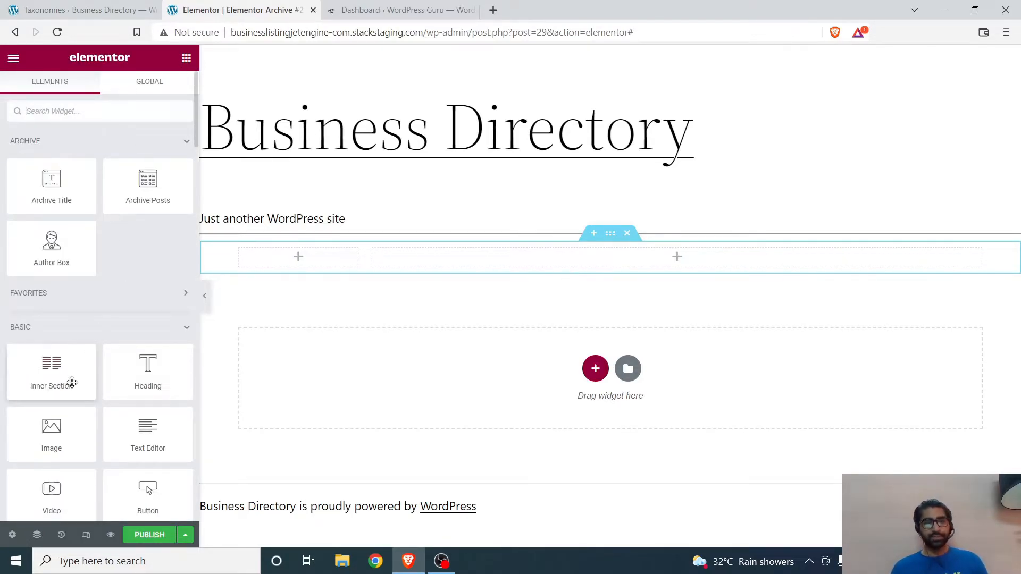
scroll(74, 397, "down", 10)
scroll(74, 398, "down", 5)
left_click_drag(62, 454, 534, 264)
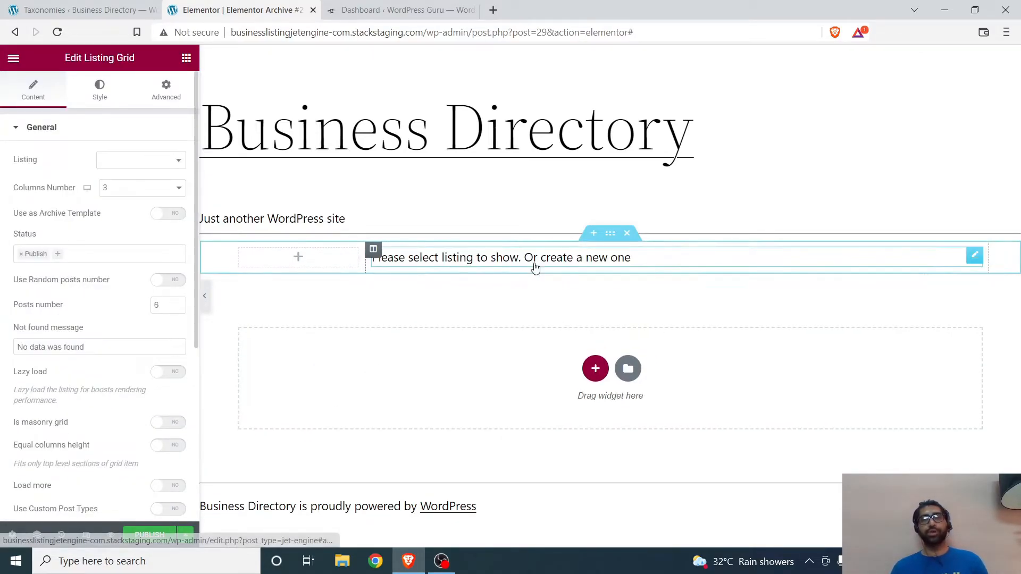
Step: Assign the Business Listing item as the listing grid's listing
left_click(120, 163)
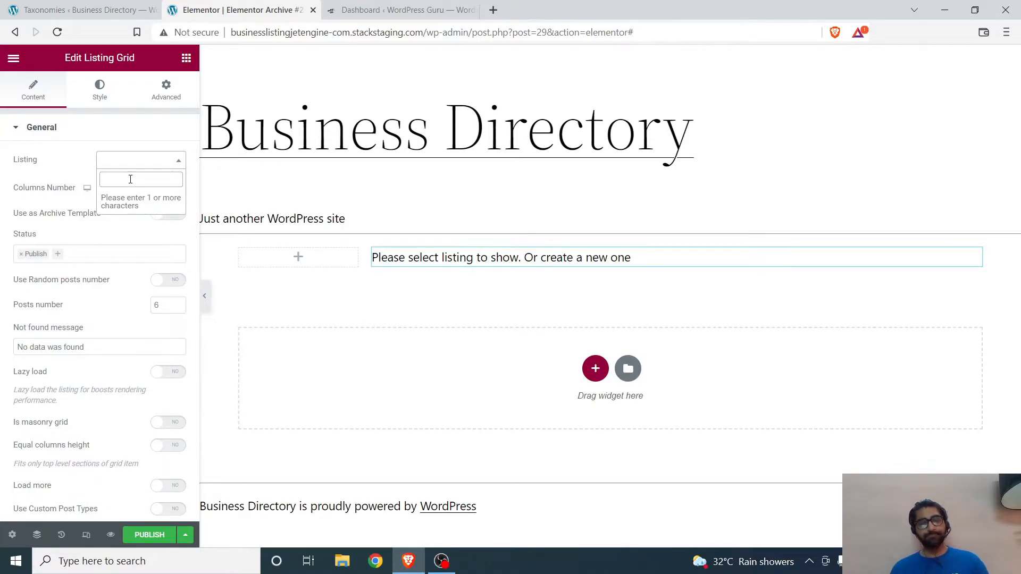
type("bu")
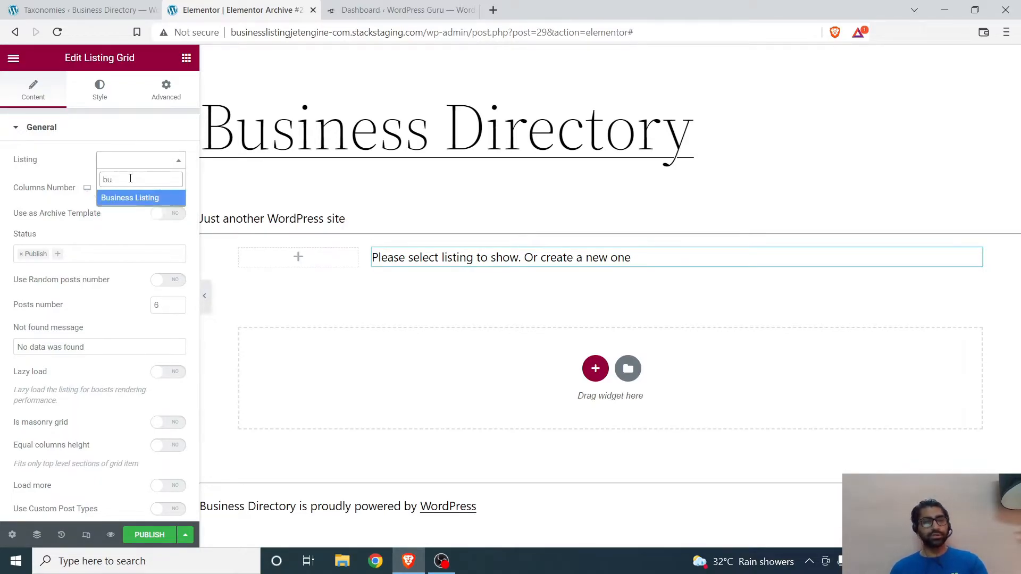
left_click(142, 199)
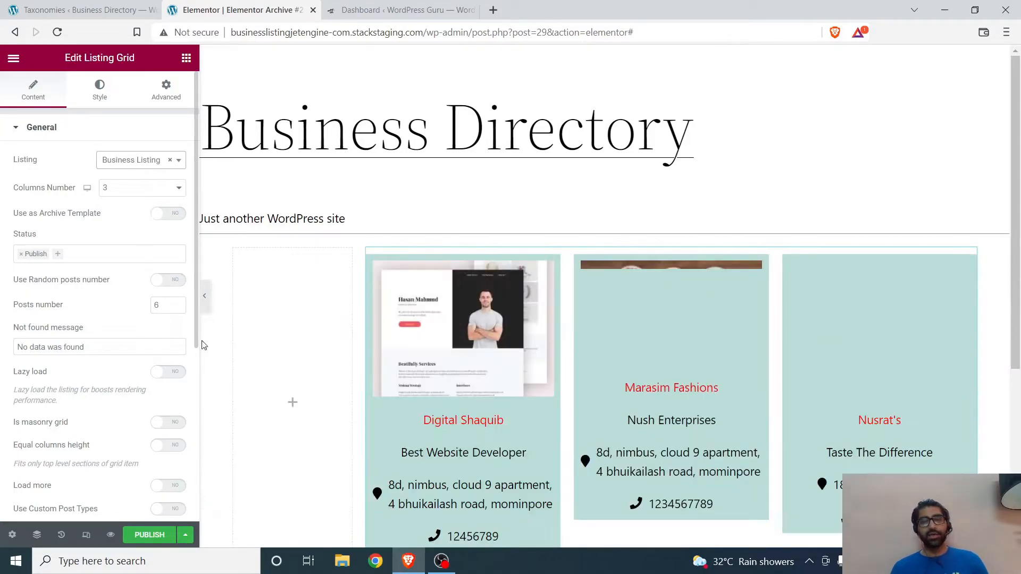
scroll(444, 305, "down", 2)
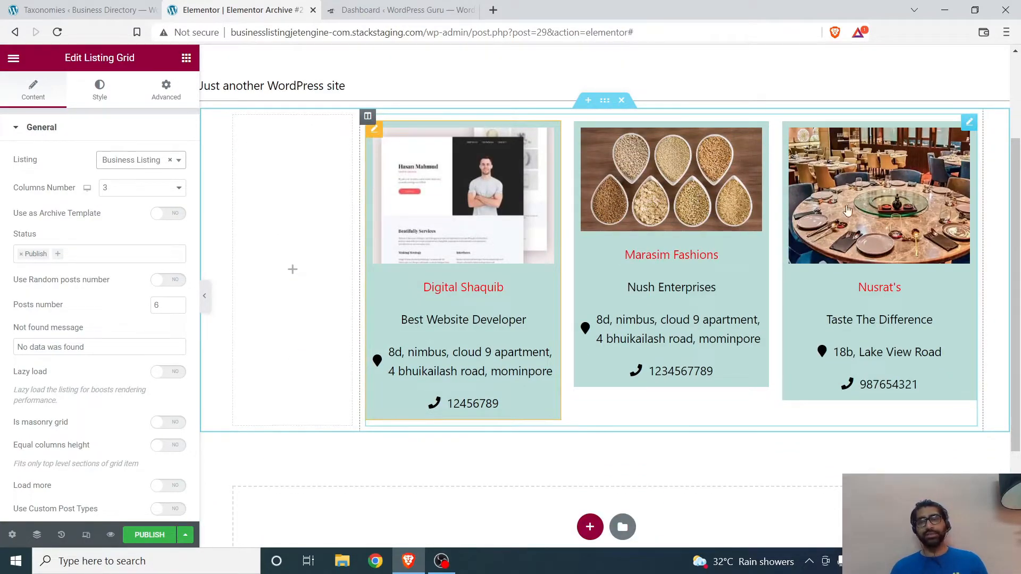
scroll(829, 353, "down", 3)
scroll(829, 354, "up", 5)
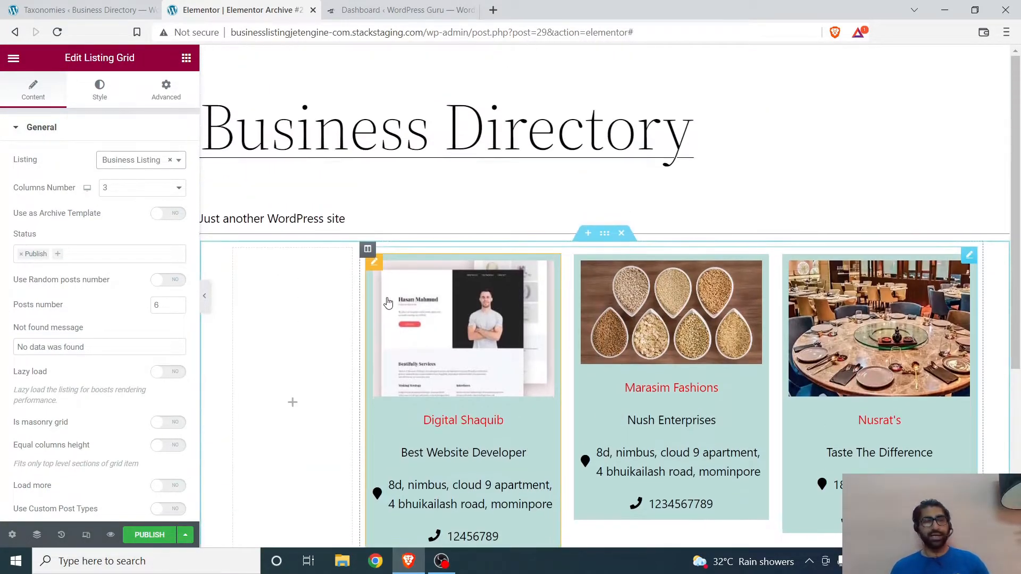
Step: Set the listing grid's columns number to 2 and enable equal columns height
left_click(157, 192)
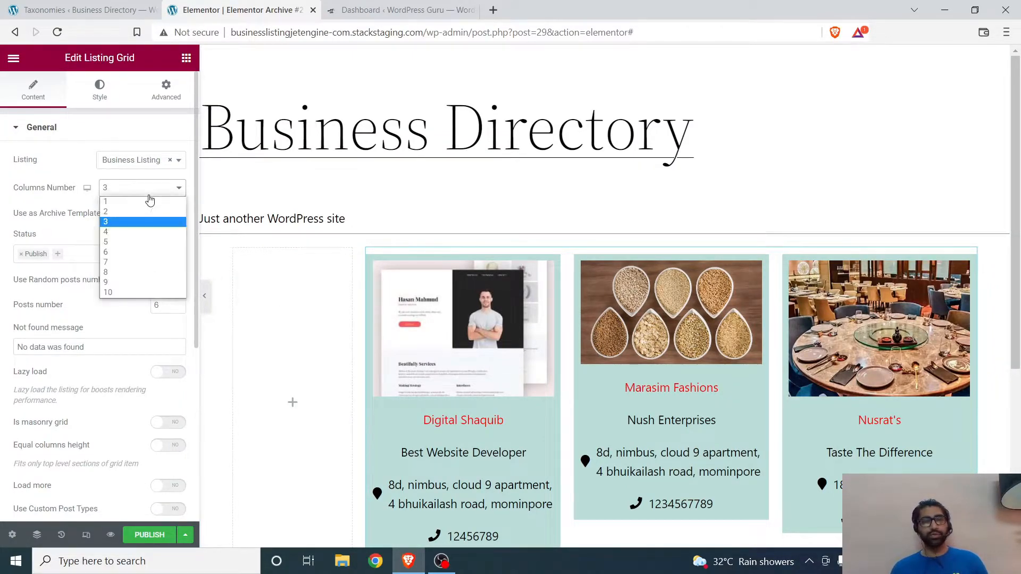
left_click(147, 212)
scroll(432, 236, "down", 4)
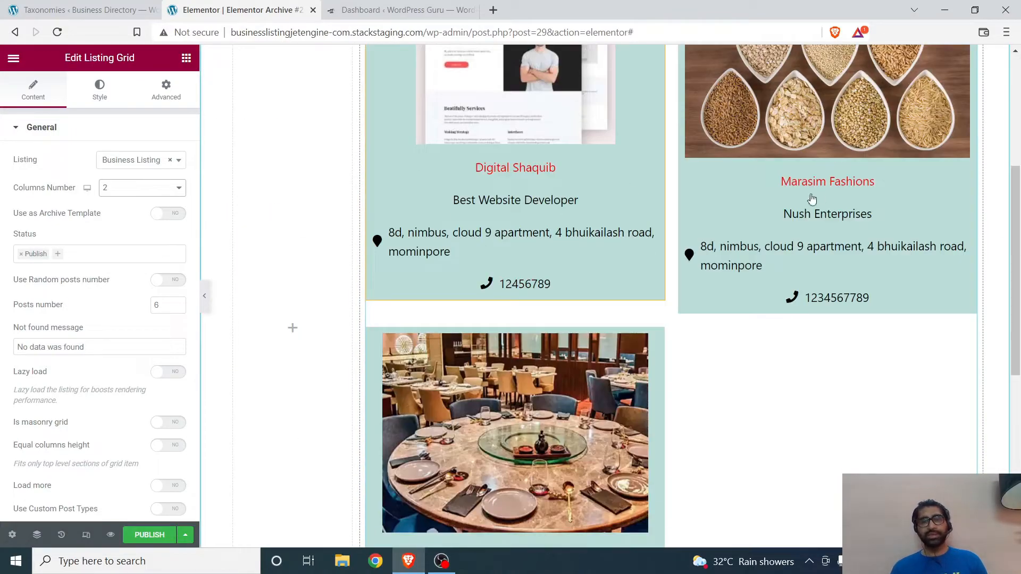
scroll(818, 197, "down", 5)
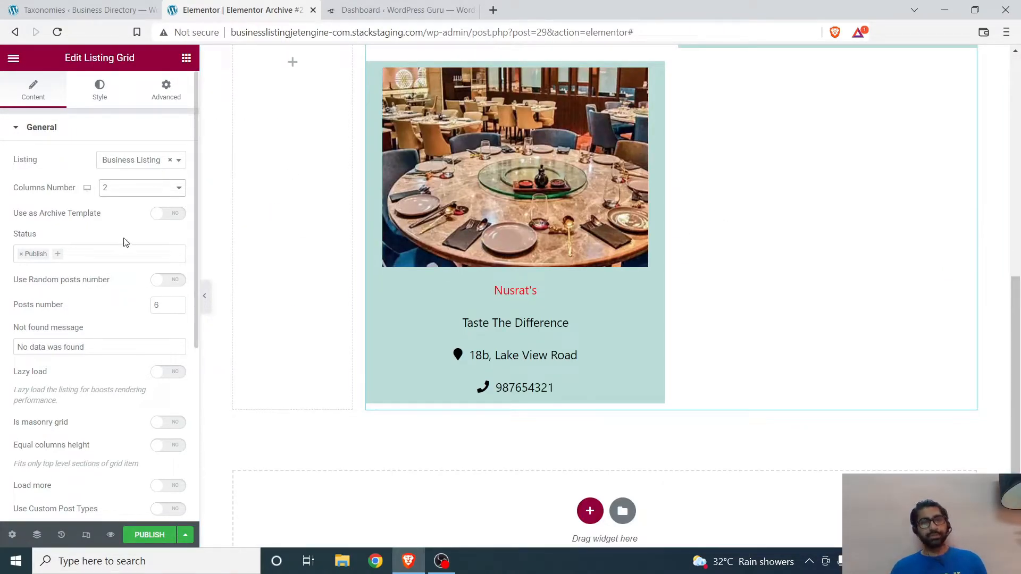
scroll(127, 239, "down", 3)
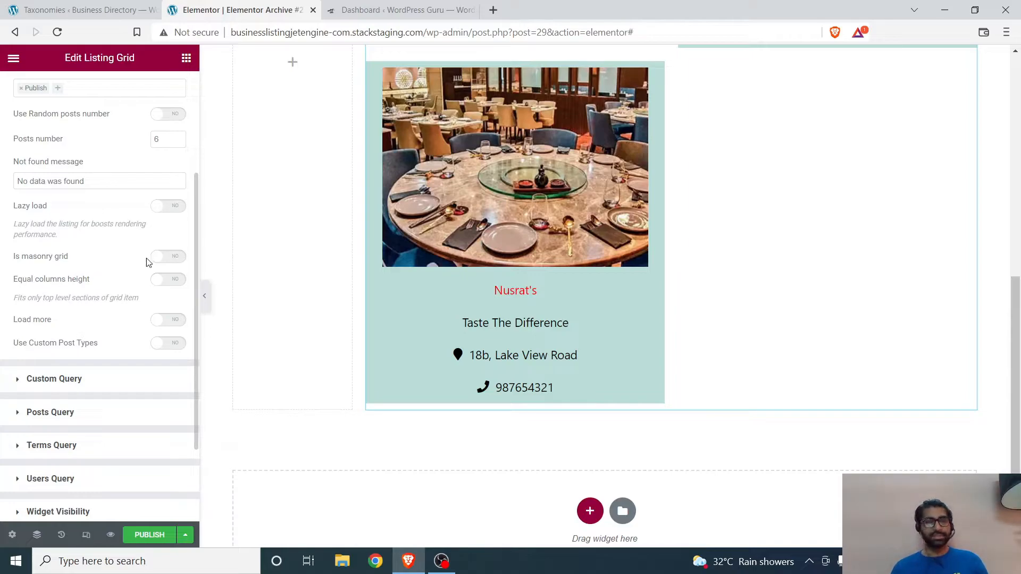
left_click(167, 280)
Step: Examine the height and layout of the business cards in the listing grid, along with its remaining settings
scroll(479, 297, "up", 8)
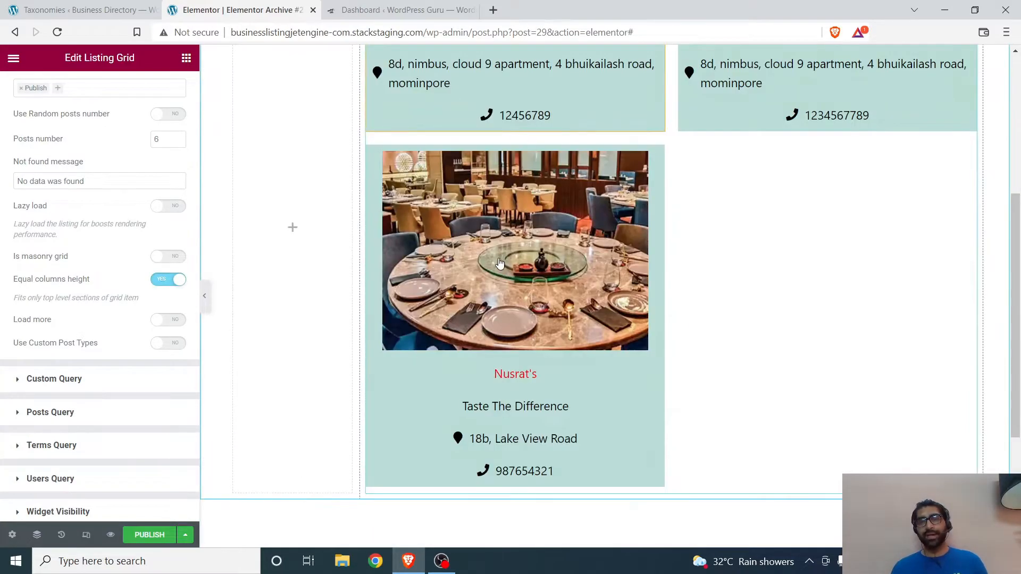
scroll(905, 301, "down", 10)
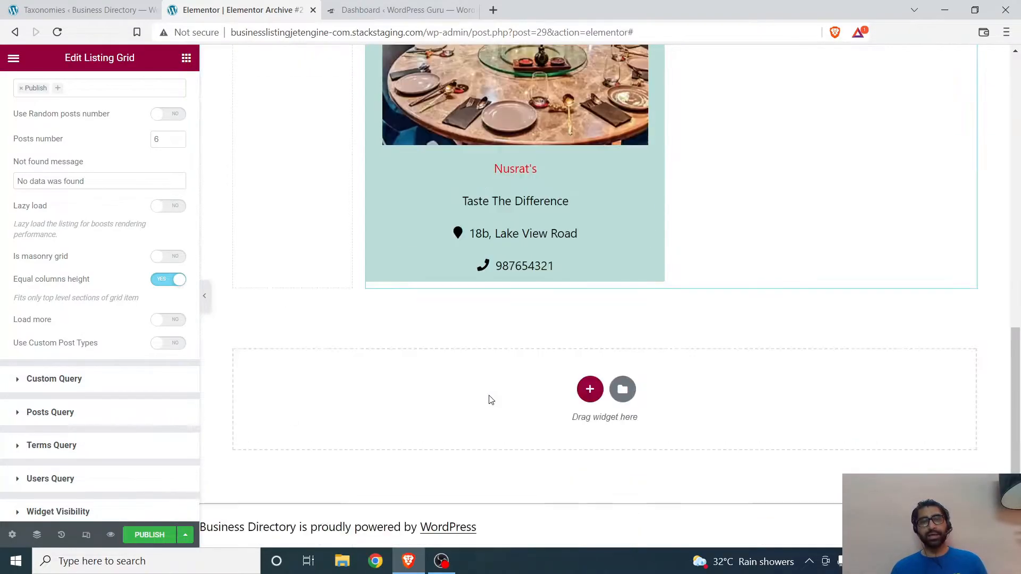
scroll(53, 319, "down", 2)
scroll(356, 332, "up", 5)
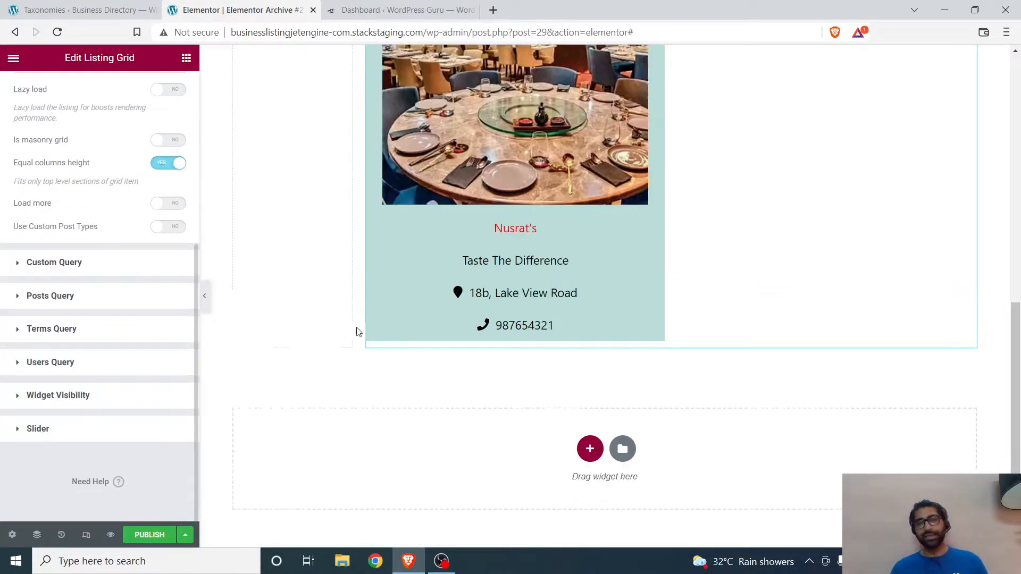
scroll(697, 277, "up", 4)
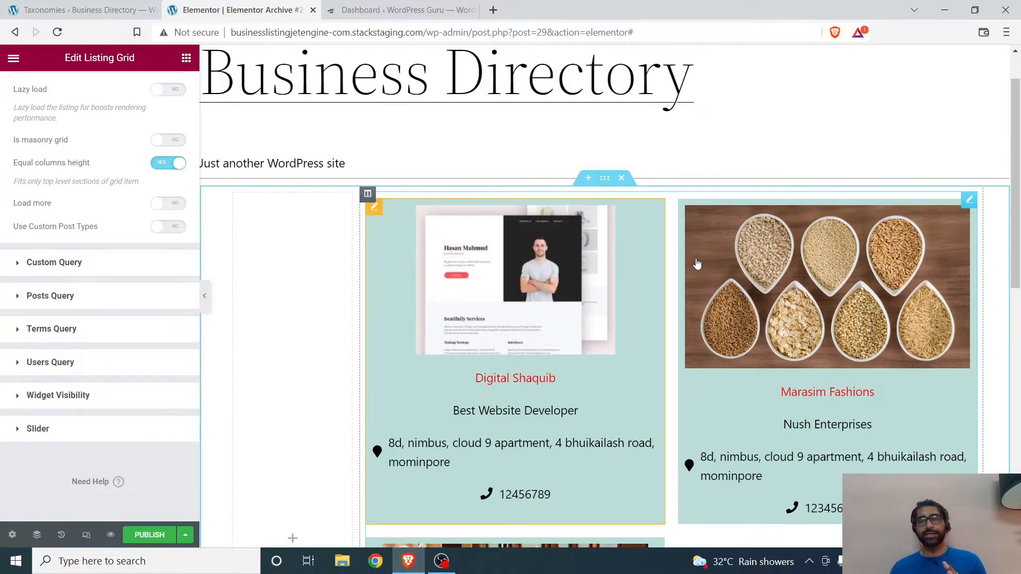
scroll(695, 264, "down", 3)
scroll(627, 450, "down", 1)
scroll(628, 450, "down", 3)
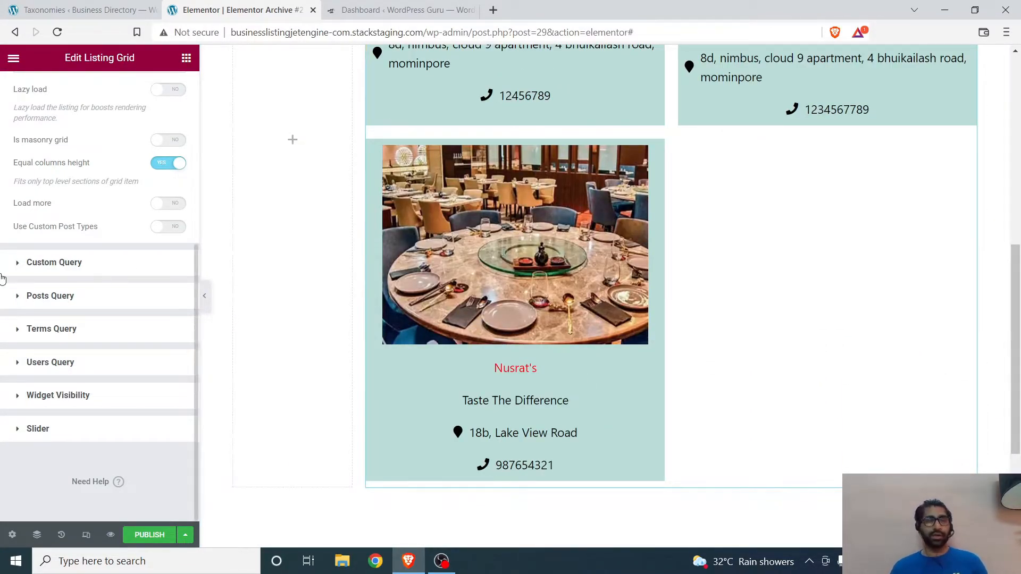
Step: Examine the listing grid's custom query, posts query and terms query settings against the displayed business cards
left_click(26, 262)
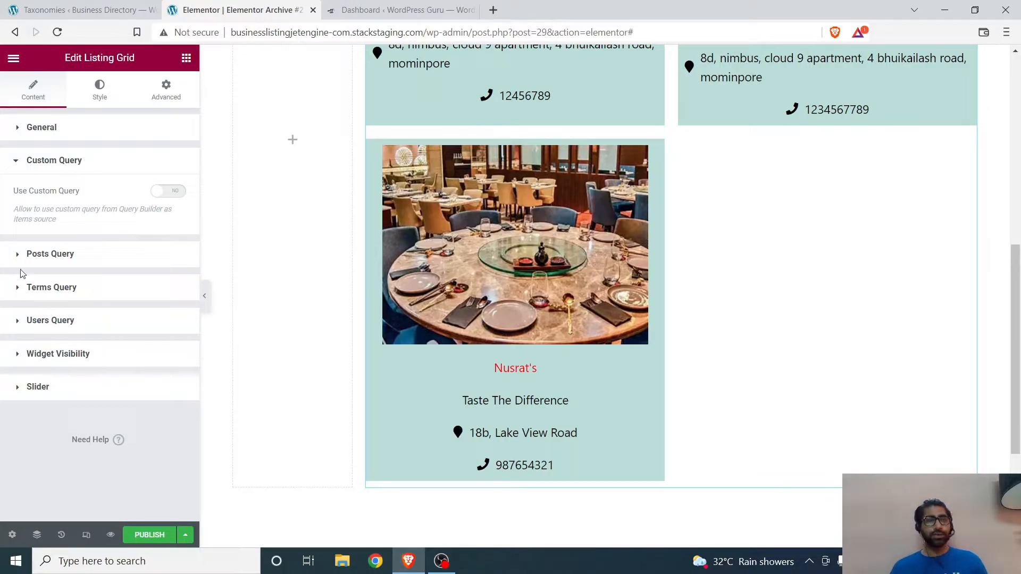
left_click(33, 260)
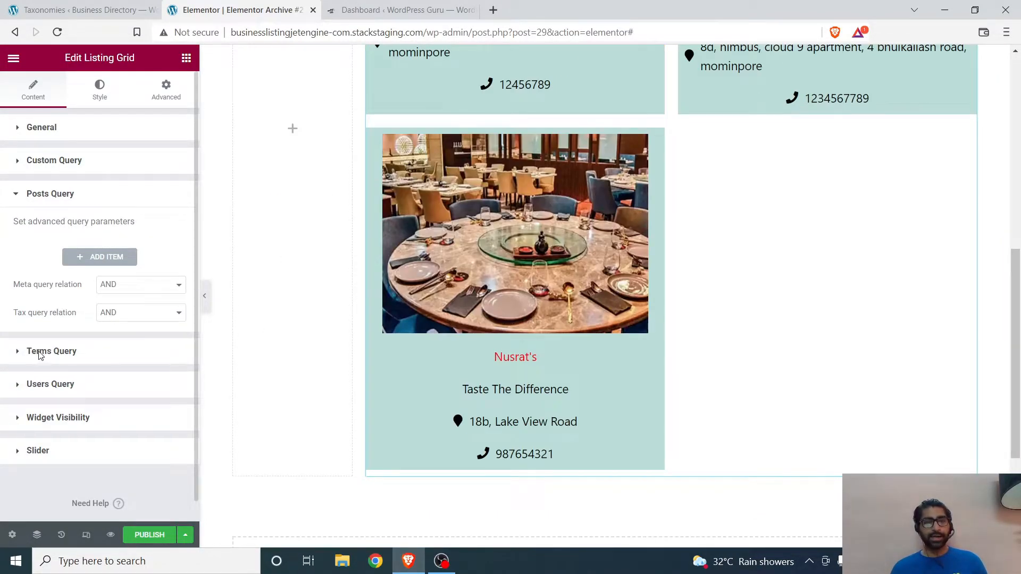
left_click(38, 351)
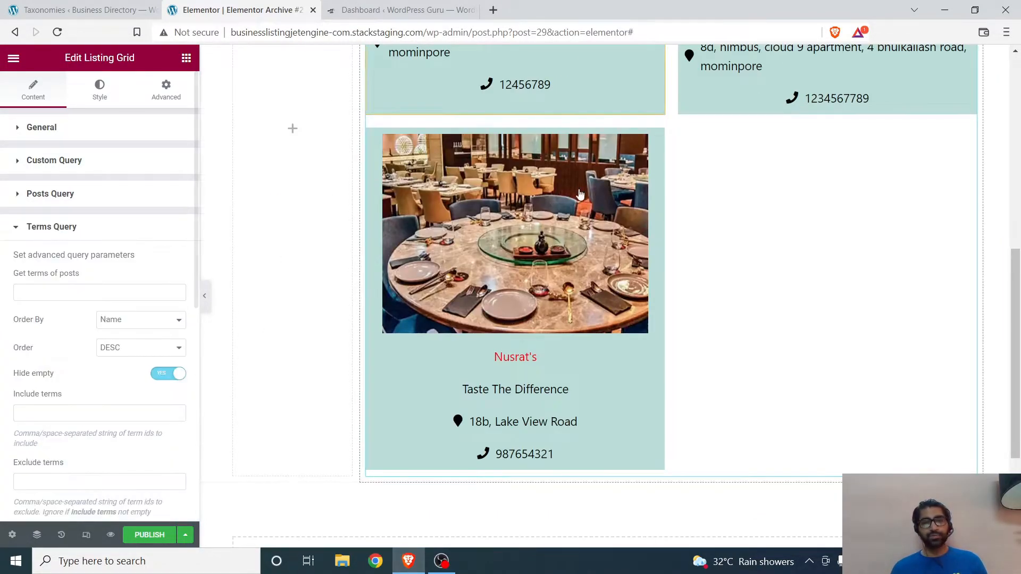
scroll(32, 388, "down", 6)
scroll(38, 352, "up", 3)
scroll(114, 156, "up", 5)
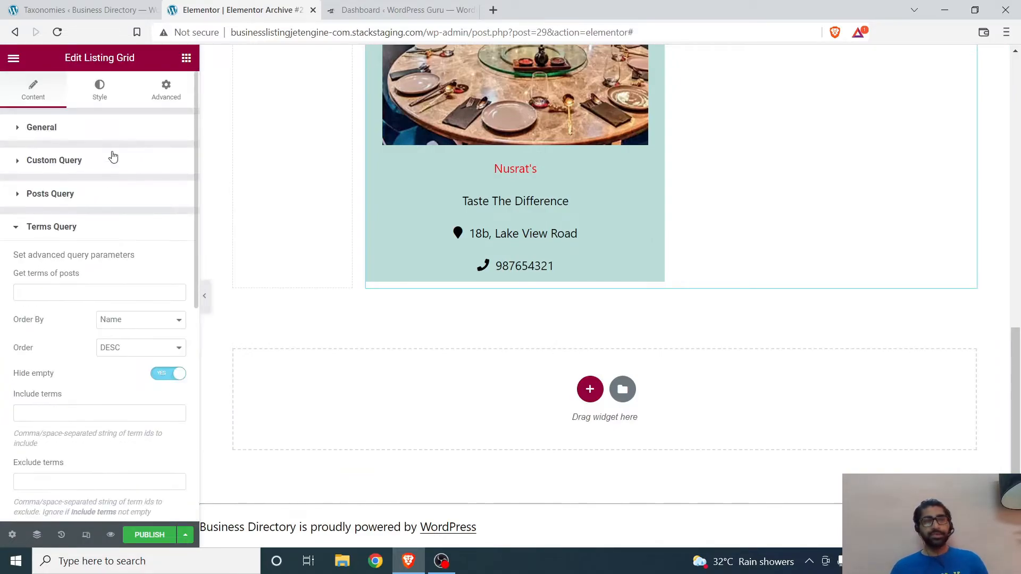
Step: Set the listing grid's horizontal gap to 30 px and vertical gap to 41 px
left_click(100, 92)
scroll(599, 277, "up", 10)
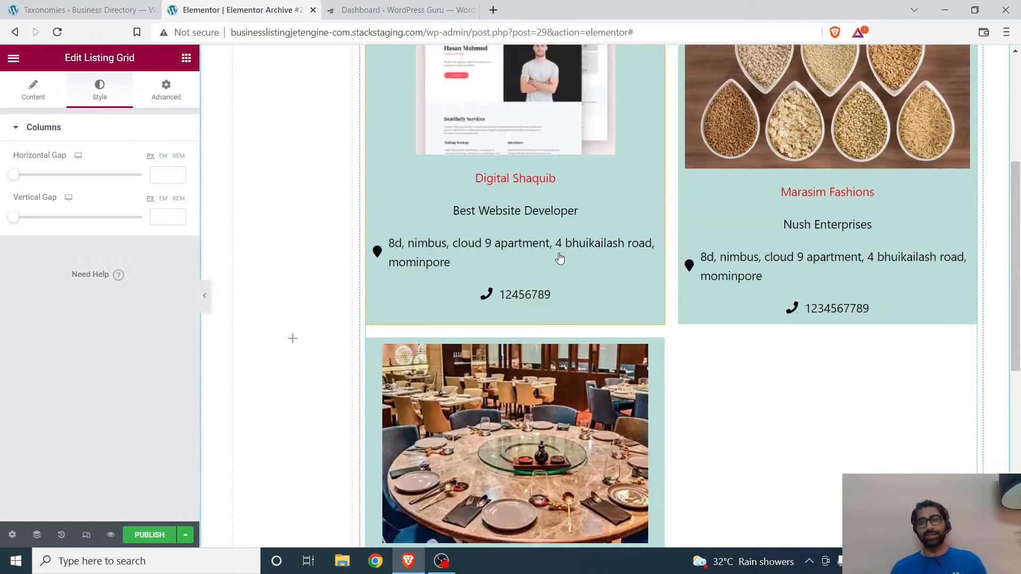
left_click_drag(16, 185, 51, 178)
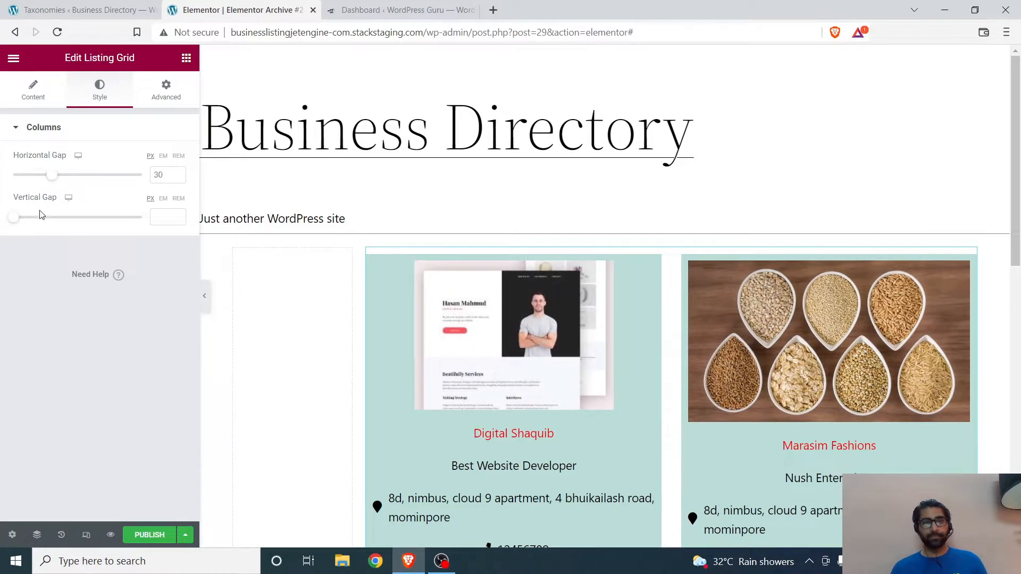
left_click_drag(24, 222, 65, 218)
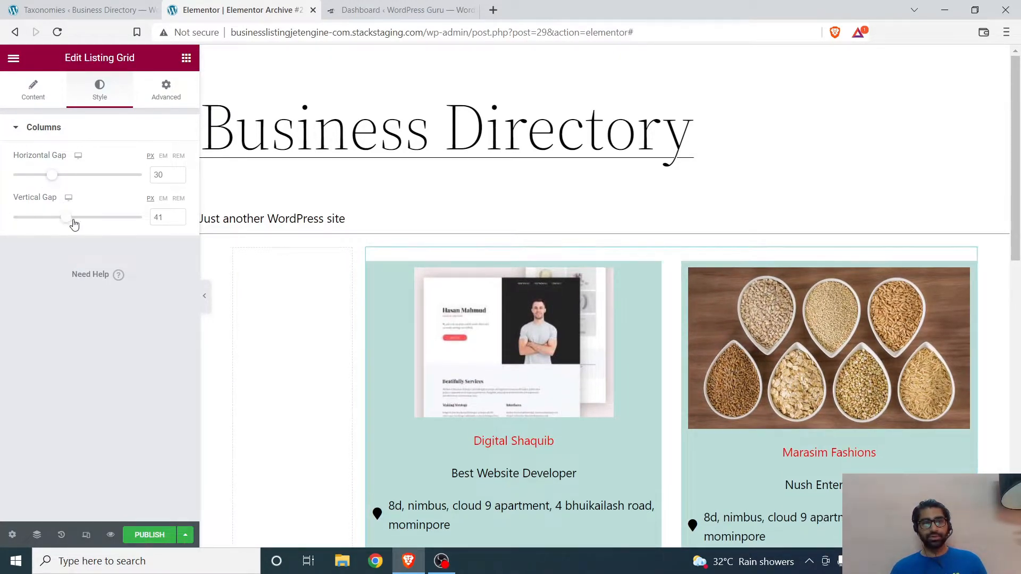
scroll(423, 287, "down", 7)
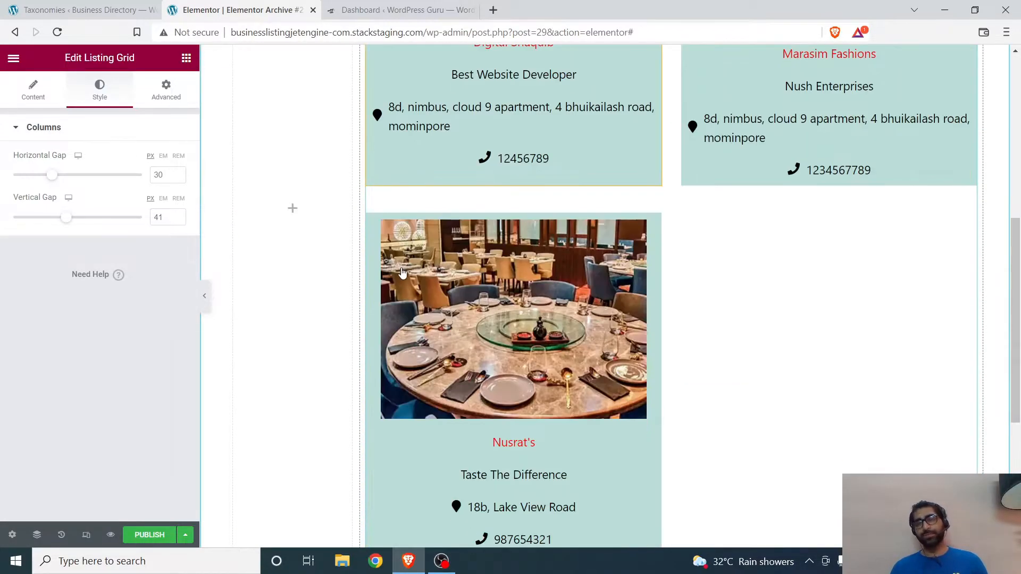
scroll(720, 337, "down", 5)
scroll(333, 346, "up", 9)
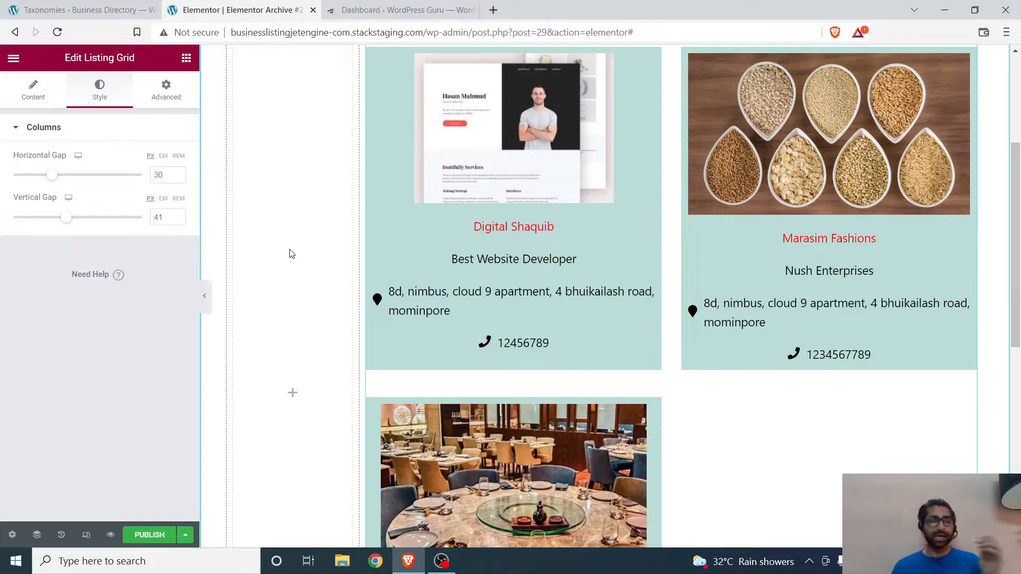
Step: Publish the archive template with a display condition that includes Business Archive
left_click(149, 535)
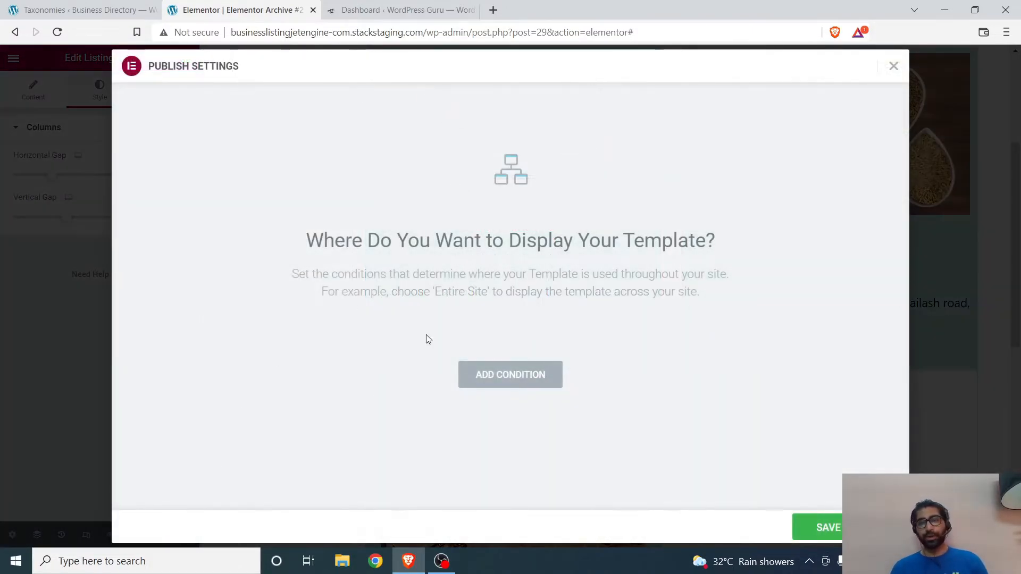
left_click(508, 384)
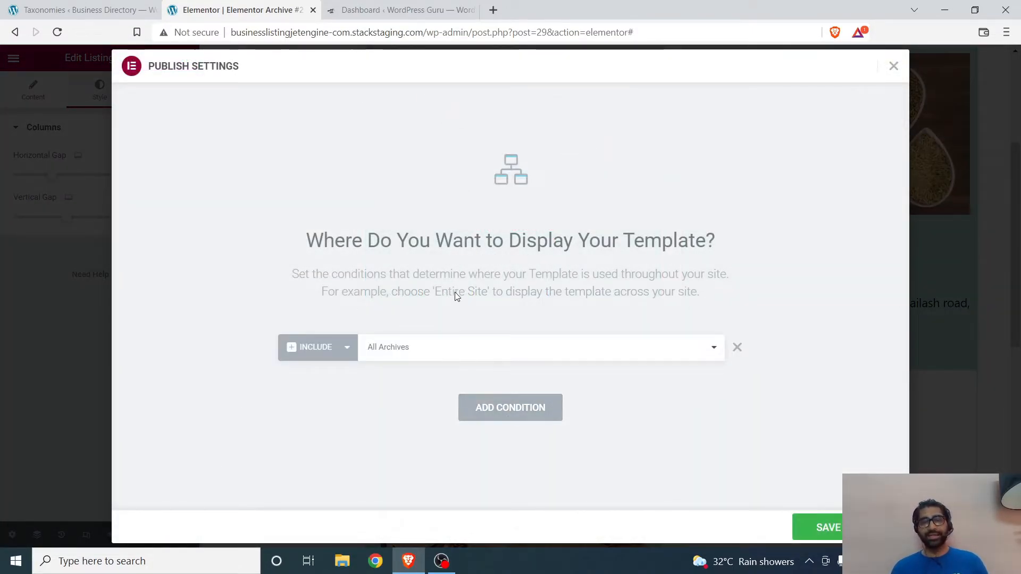
left_click(502, 348)
left_click(487, 348)
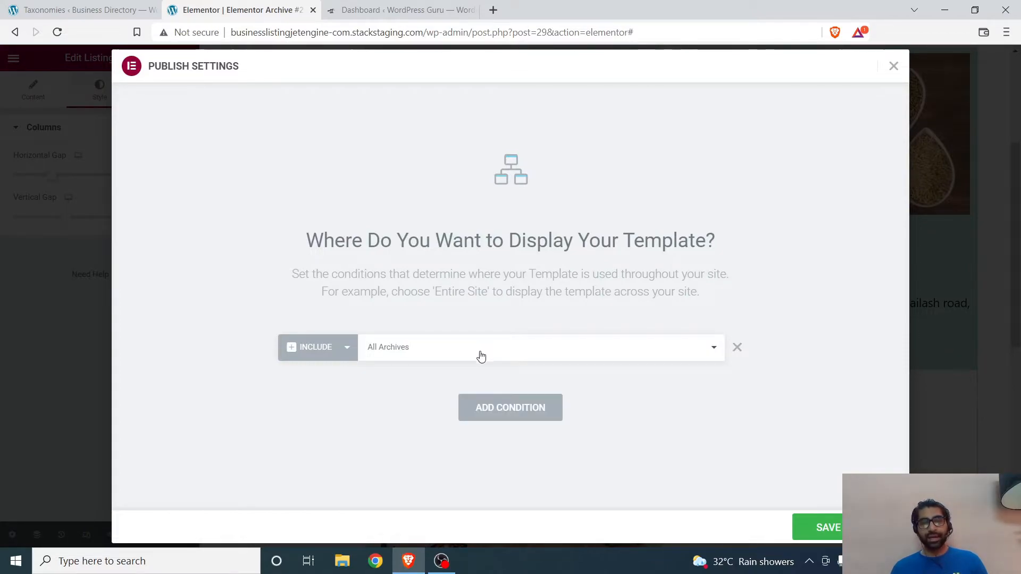
left_click(480, 355)
left_click(446, 480)
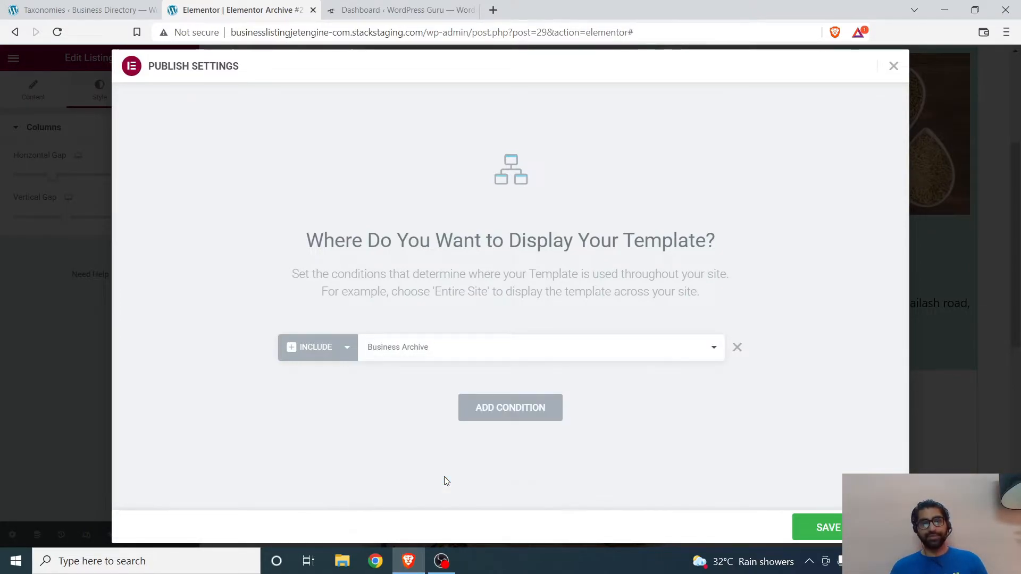
left_click(441, 349)
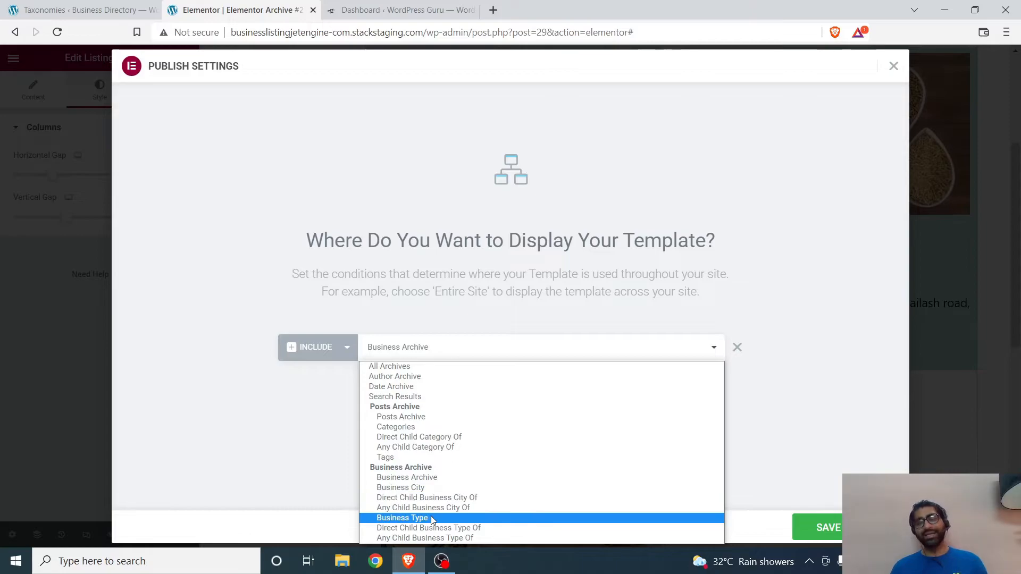
left_click(421, 480)
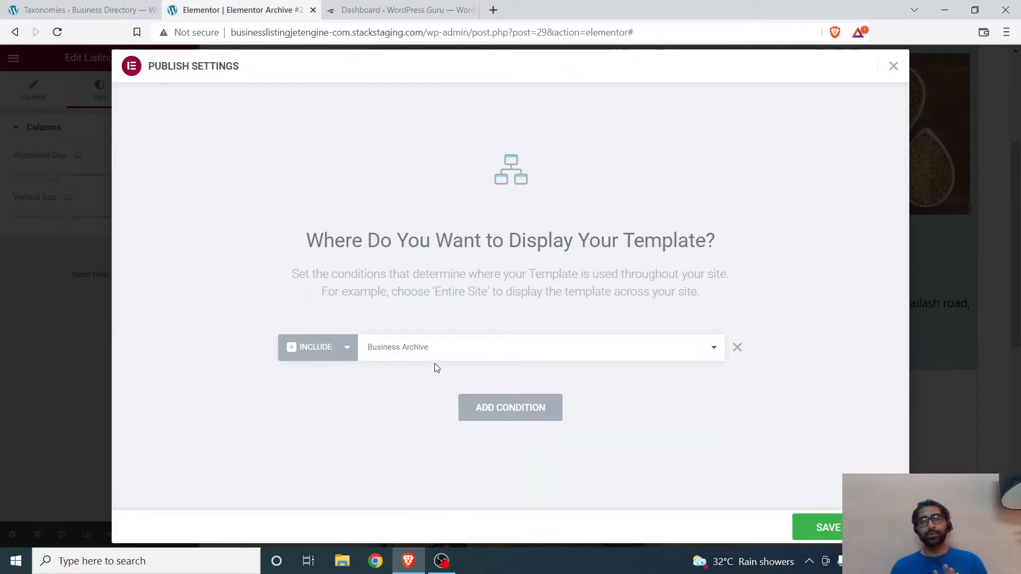
left_click(819, 528)
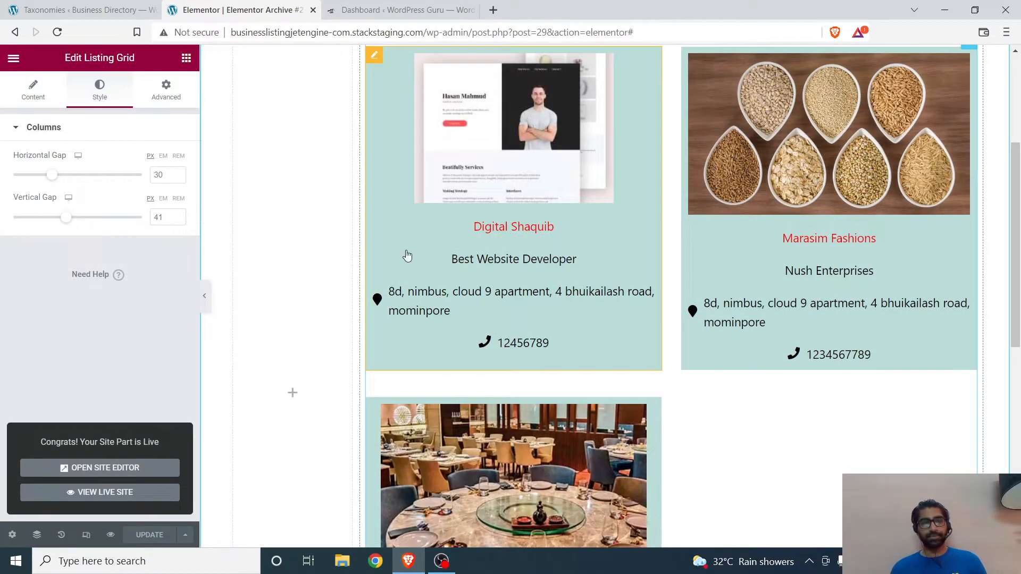
Step: View the published archive template's page in a separate browser tab and examine its business cards
left_click(90, 9)
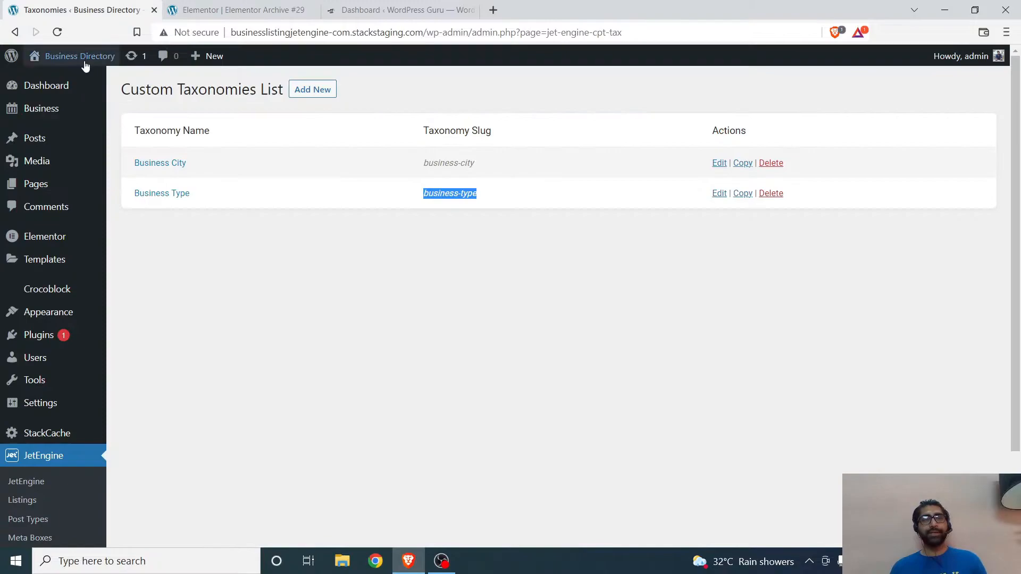
left_click(273, 8)
scroll(296, 227, "up", 4)
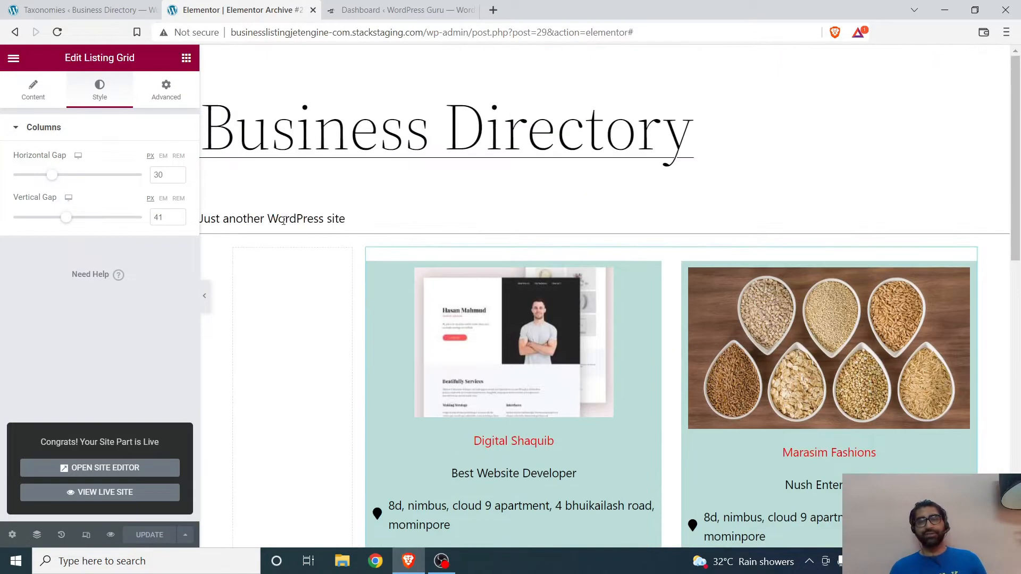
left_click(14, 60)
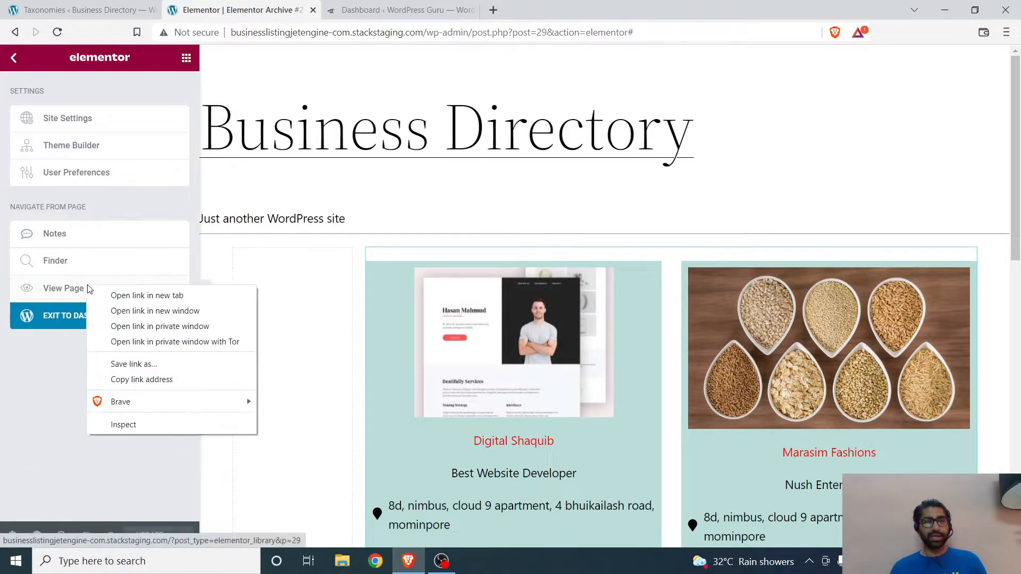
left_click(101, 289)
left_click(387, 9)
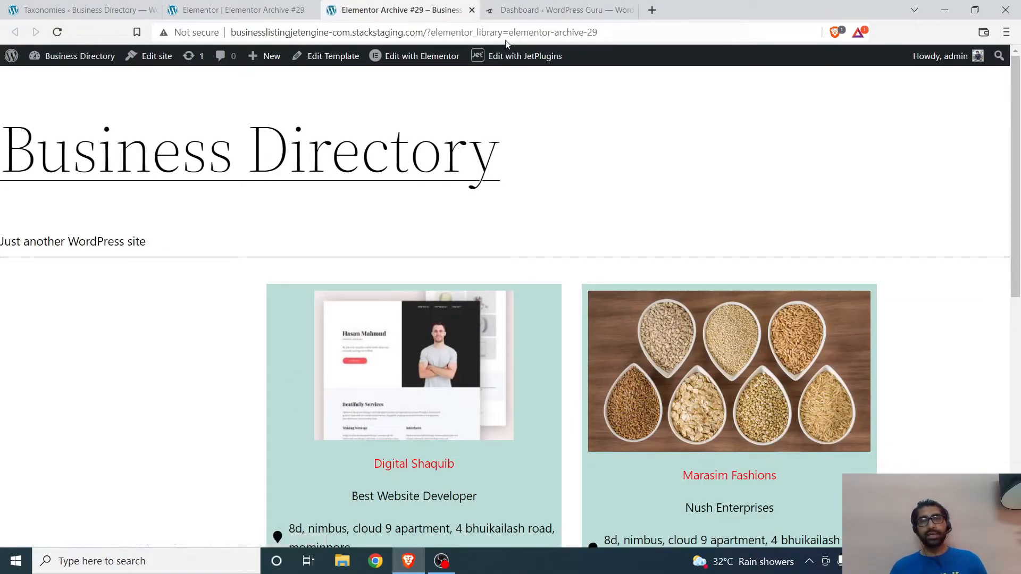
scroll(473, 235, "down", 4)
scroll(473, 235, "up", 5)
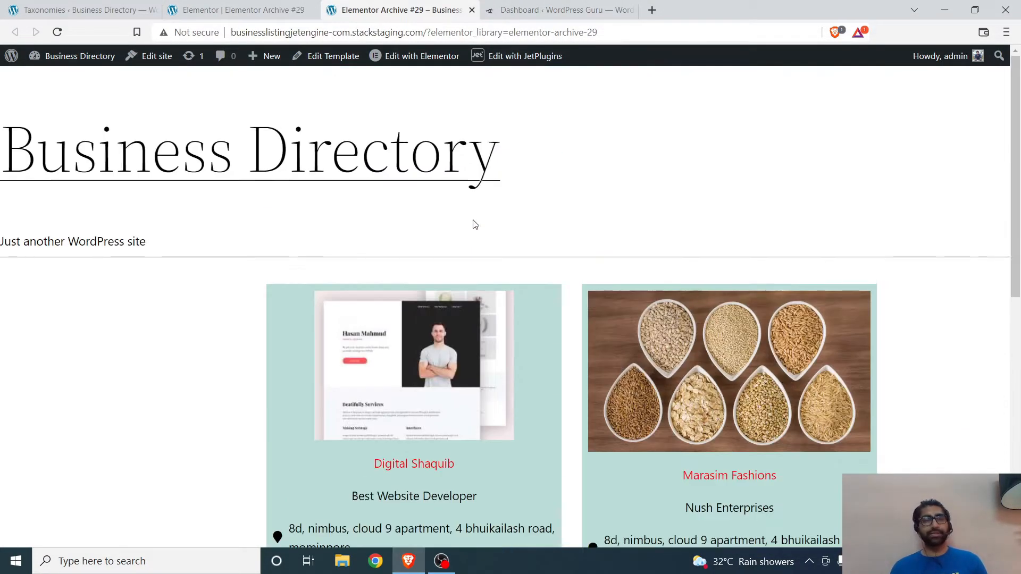
scroll(475, 224, "down", 7)
scroll(474, 224, "up", 7)
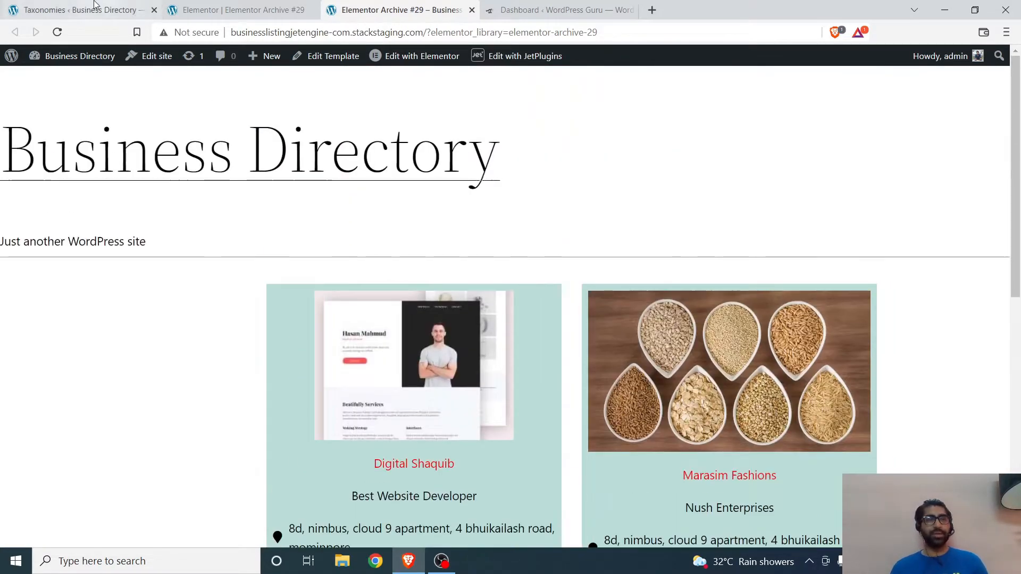
Step: Create a new WordPress page titled "Busineses" and publish it
left_click(96, 7)
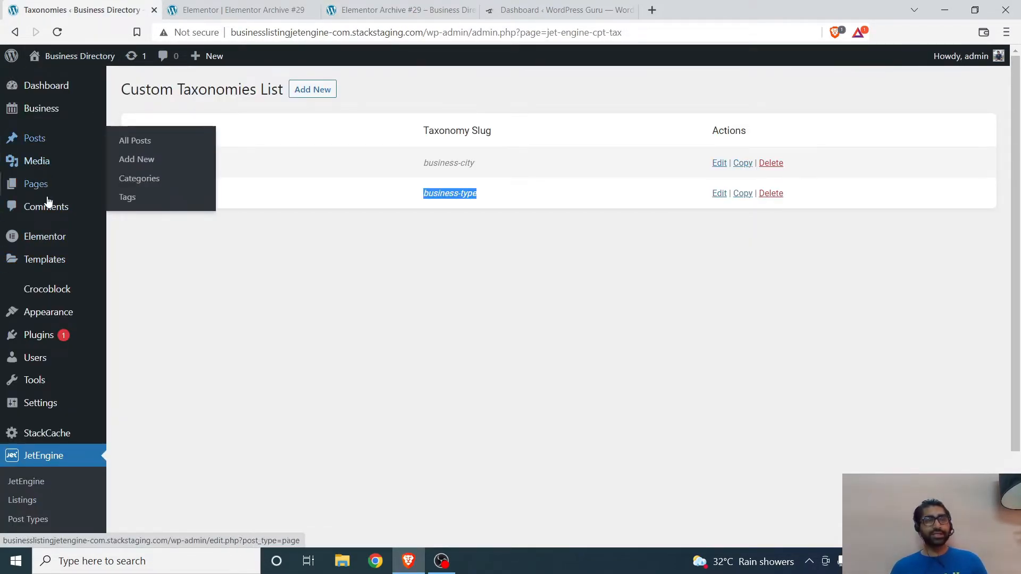
mouse_move(47, 185)
left_click(139, 205)
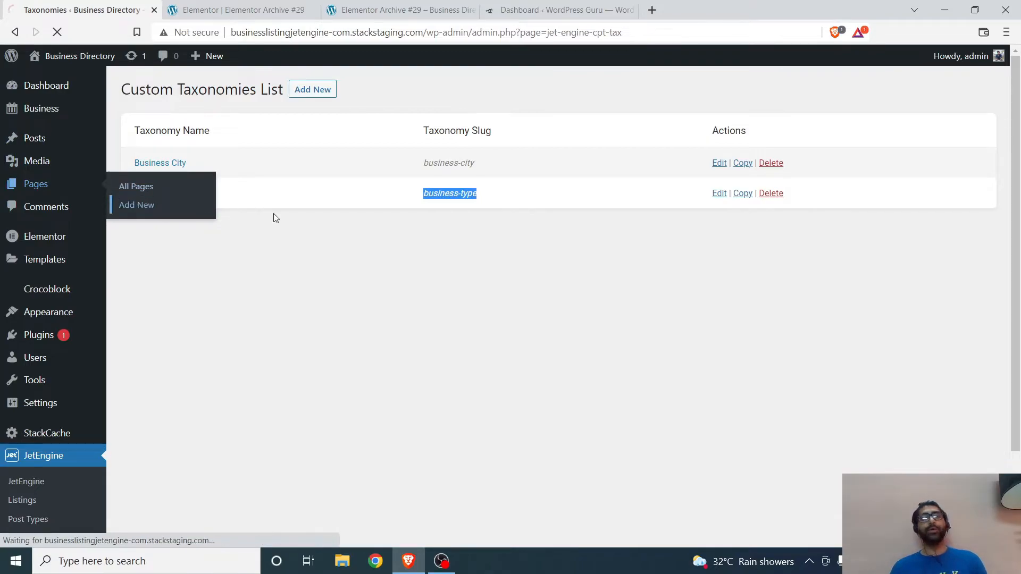
type("B")
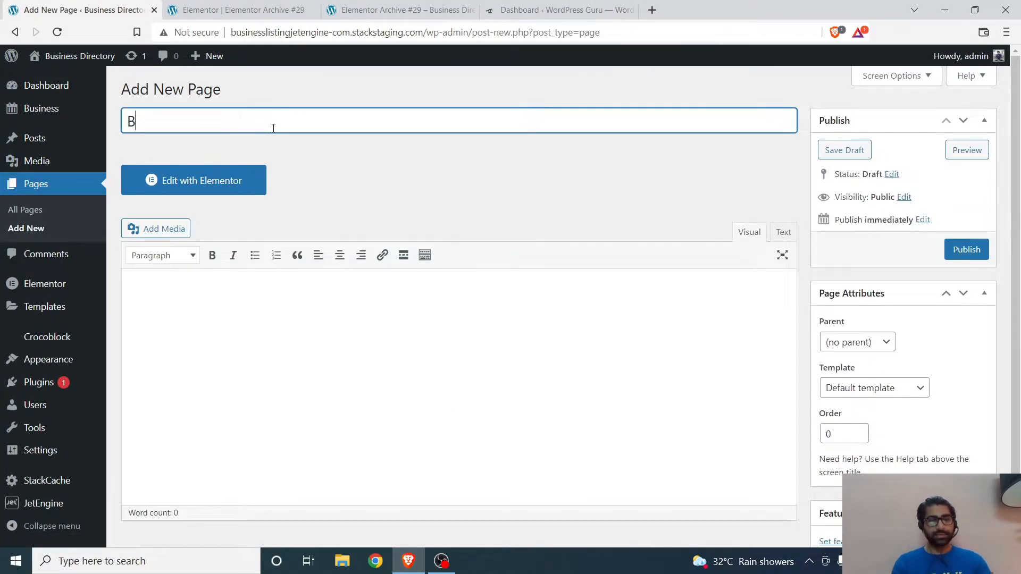
type("Usinese")
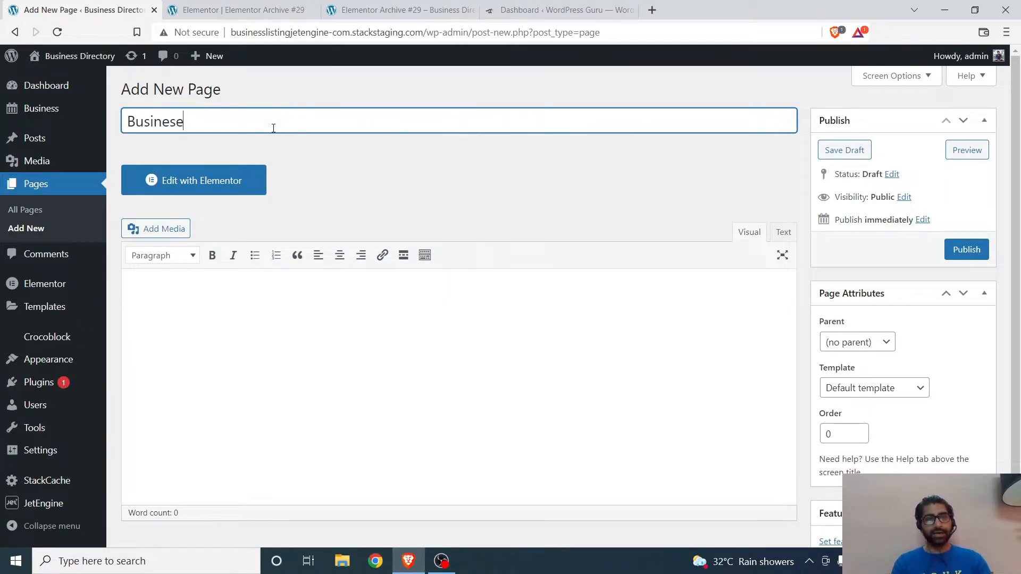
left_click(974, 250)
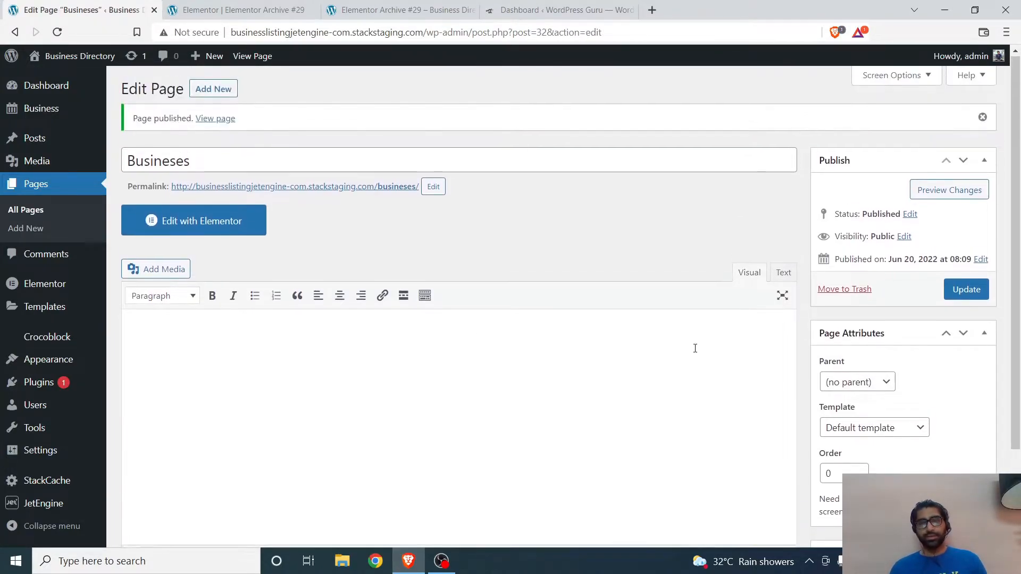
Step: Check the page's template options, keep Default template, and open the page in the Elementor editor
scroll(679, 347, "down", 2)
left_click(872, 315)
left_click(887, 317)
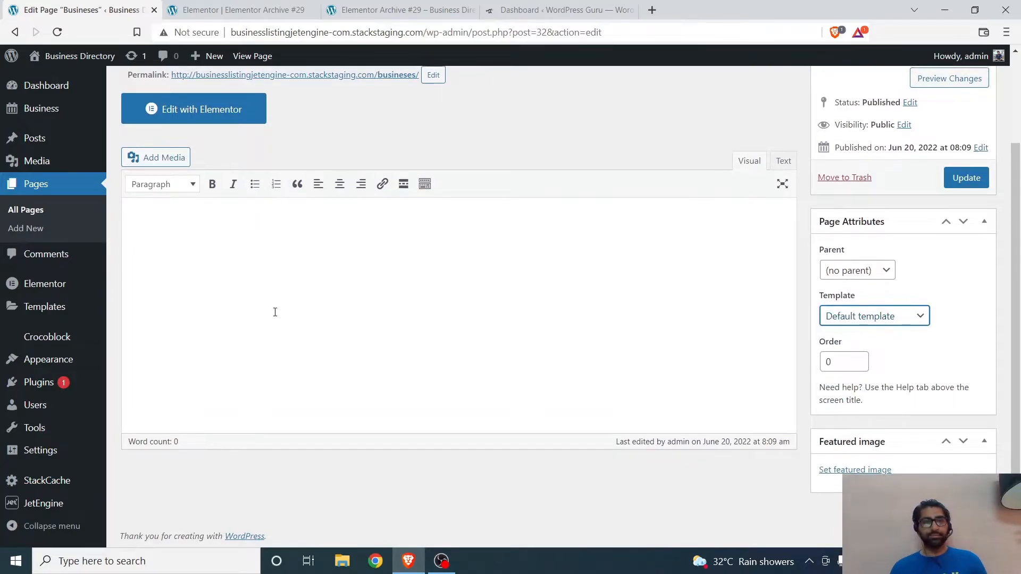
scroll(275, 312, "up", 2)
left_click(235, 232)
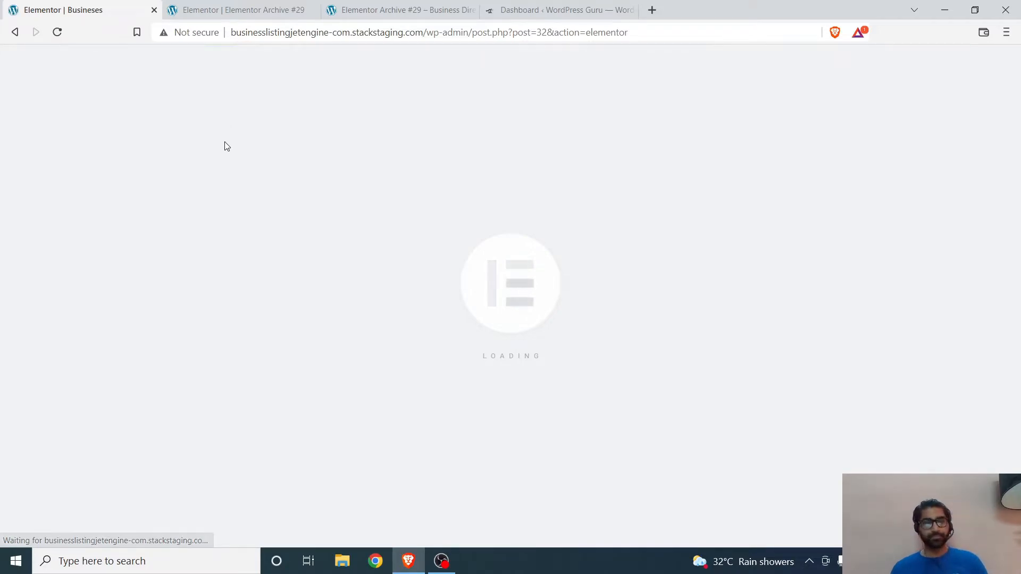
Step: Examine the empty page's header, title and content area in the Elementor editor
scroll(356, 265, "down", 4)
scroll(356, 263, "up", 4)
scroll(381, 324, "down", 4)
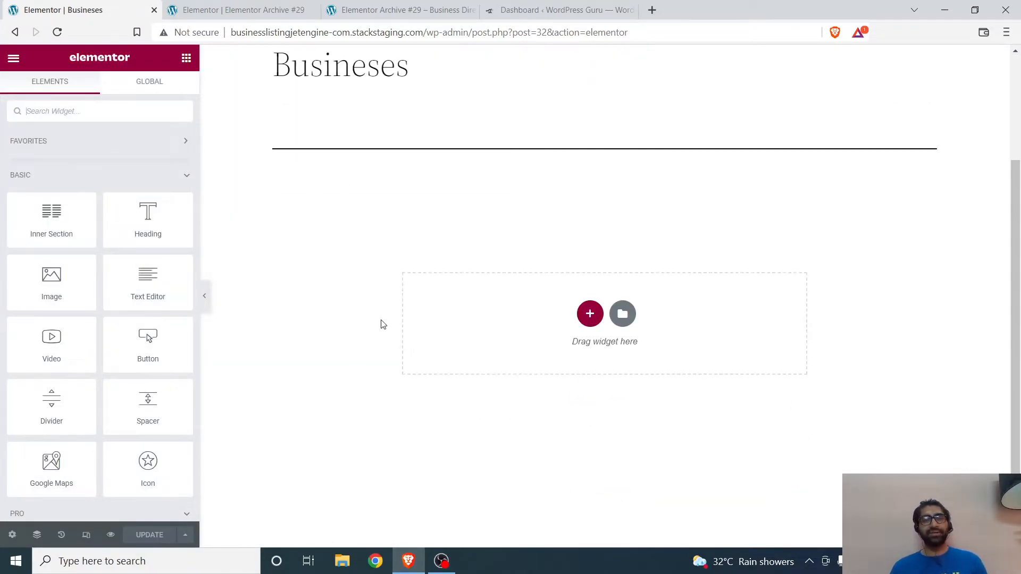
scroll(272, 192, "up", 4)
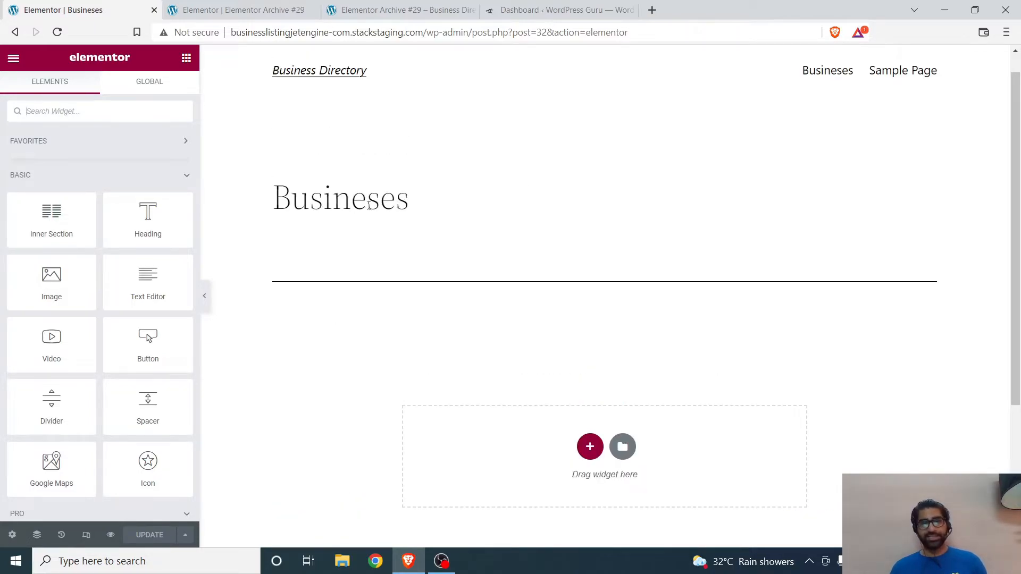
scroll(368, 208, "down", 4)
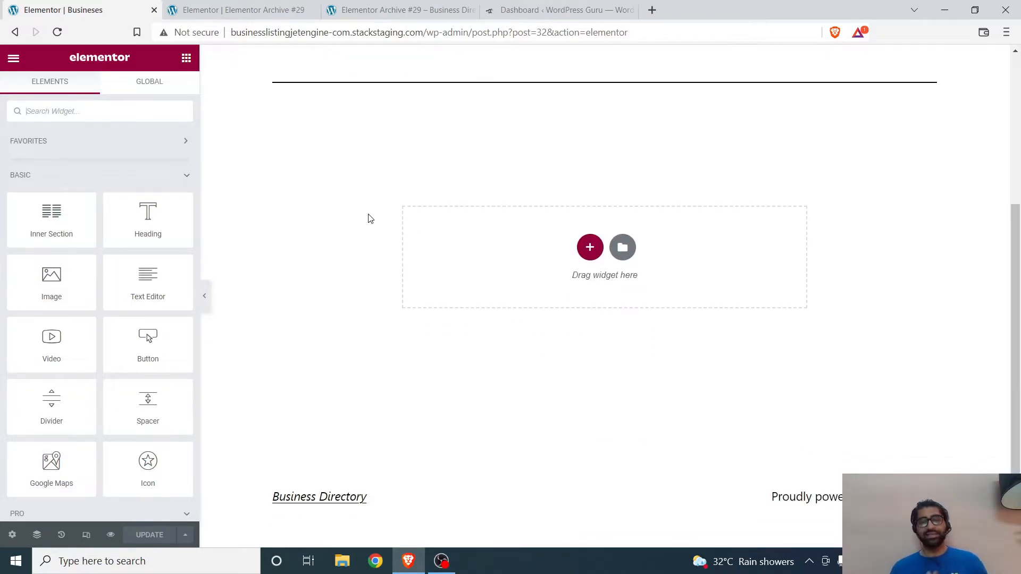
scroll(370, 218, "up", 3)
scroll(386, 324, "up", 2)
scroll(384, 325, "down", 4)
scroll(385, 321, "up", 4)
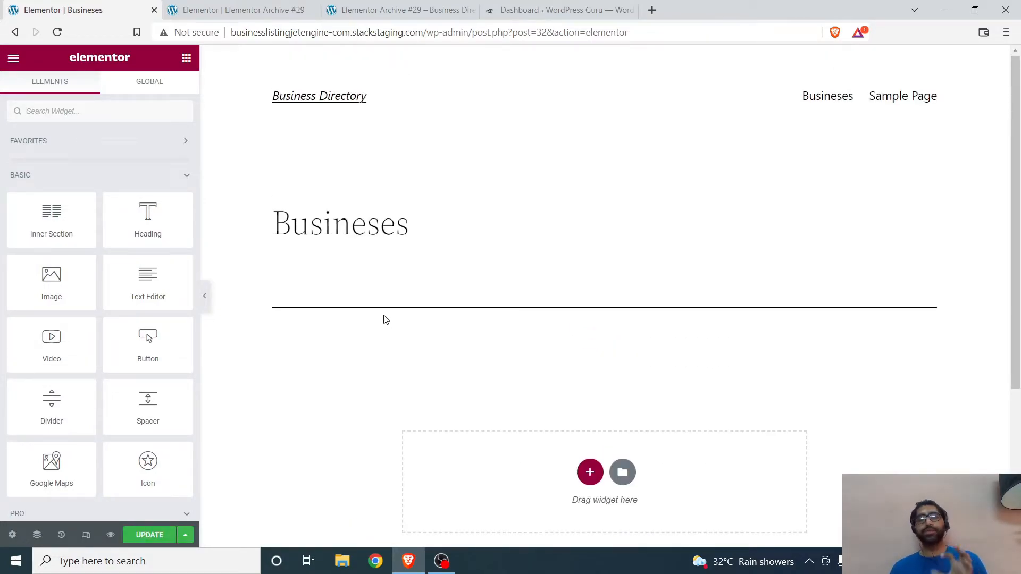
Step: Insert the saved template Elementor Archive #29 into the Busineses page and apply the archive's settings too
scroll(386, 318, "down", 3)
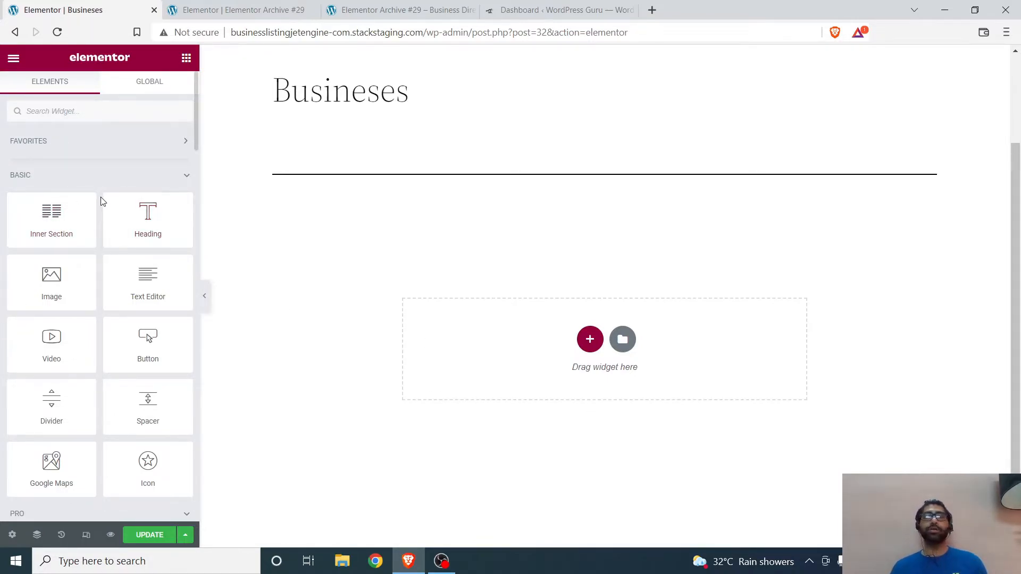
left_click(590, 339)
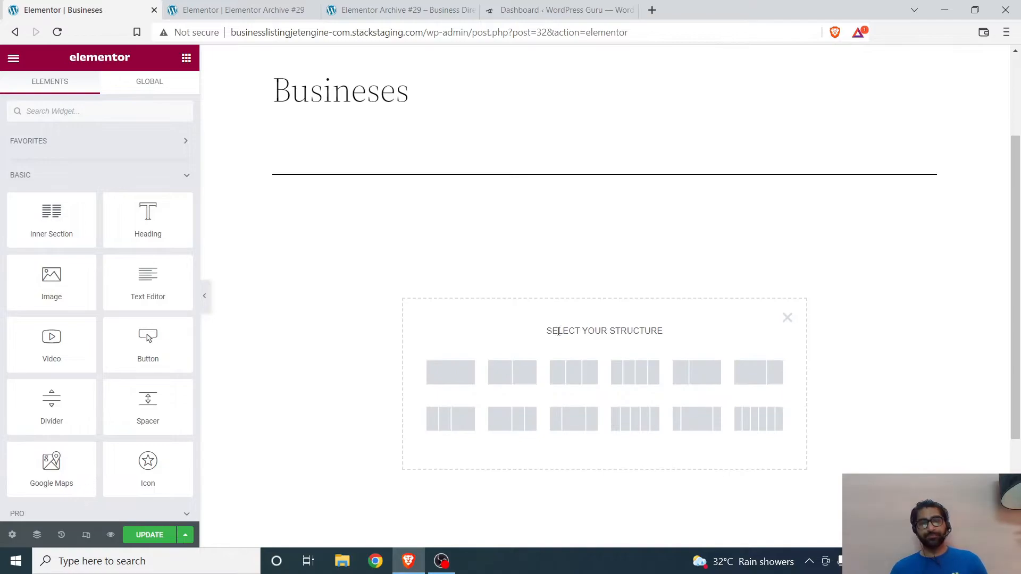
left_click(788, 319)
left_click(623, 340)
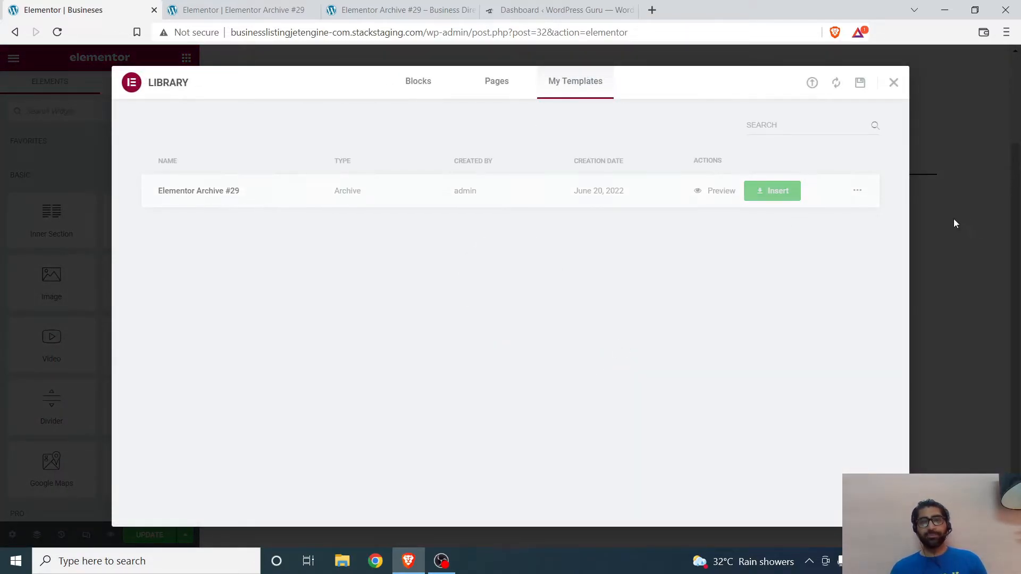
left_click(774, 193)
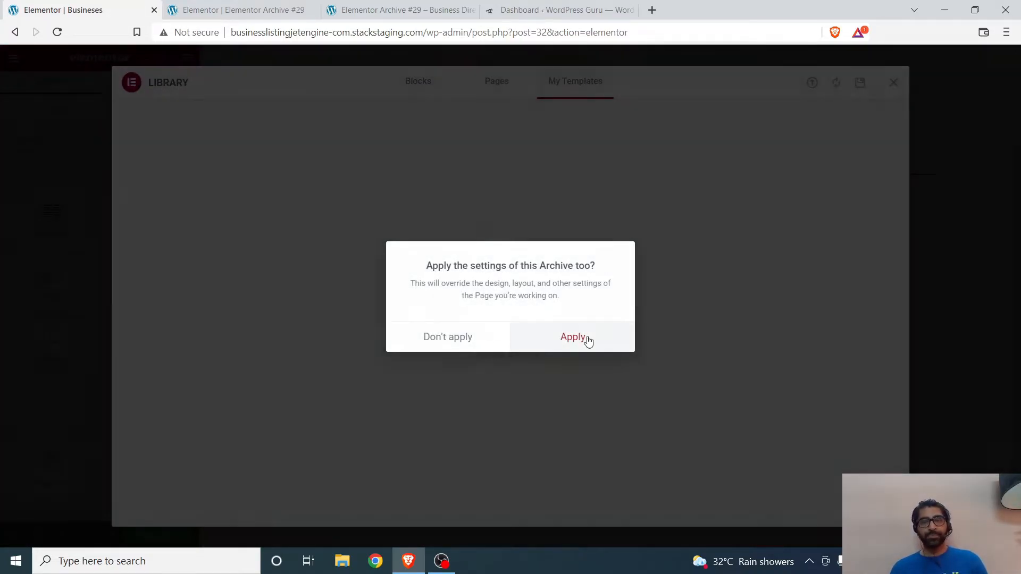
left_click(586, 337)
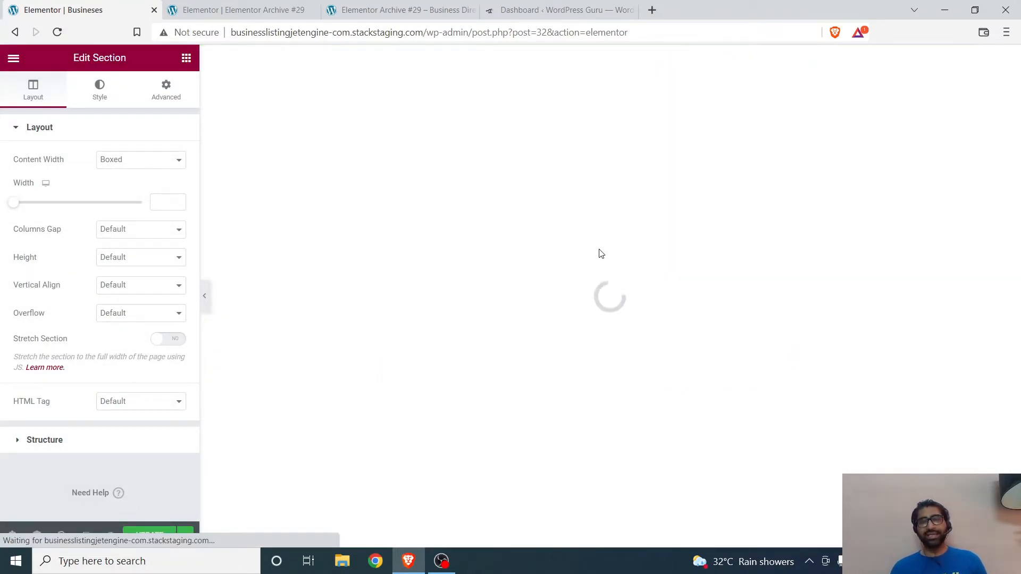
Step: Set the listing section's content width to Full Width, turn on Stretch Section, and update the page
left_click_drag(605, 176, 584, 178)
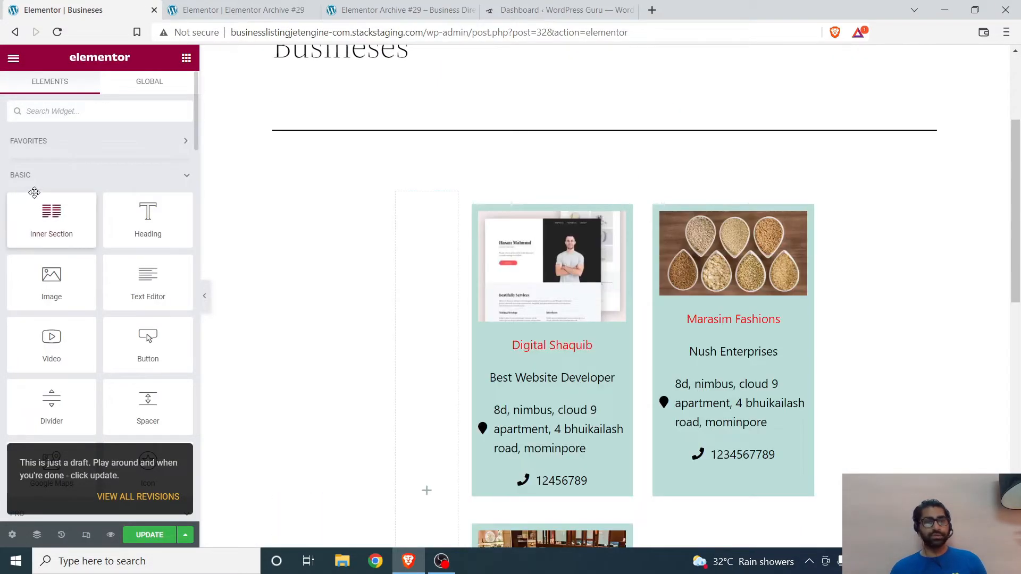
left_click(604, 176)
left_click(139, 159)
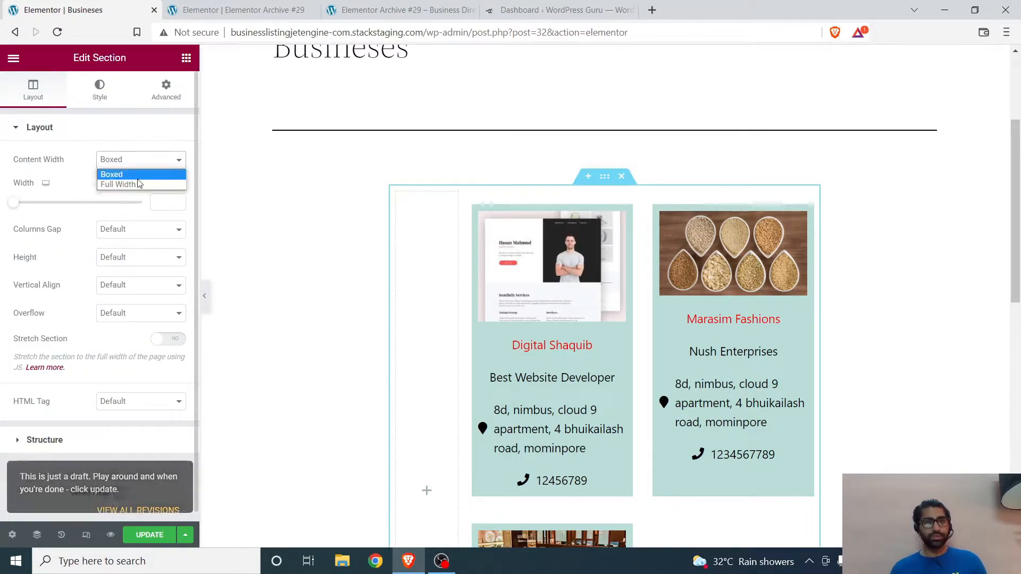
left_click(130, 185)
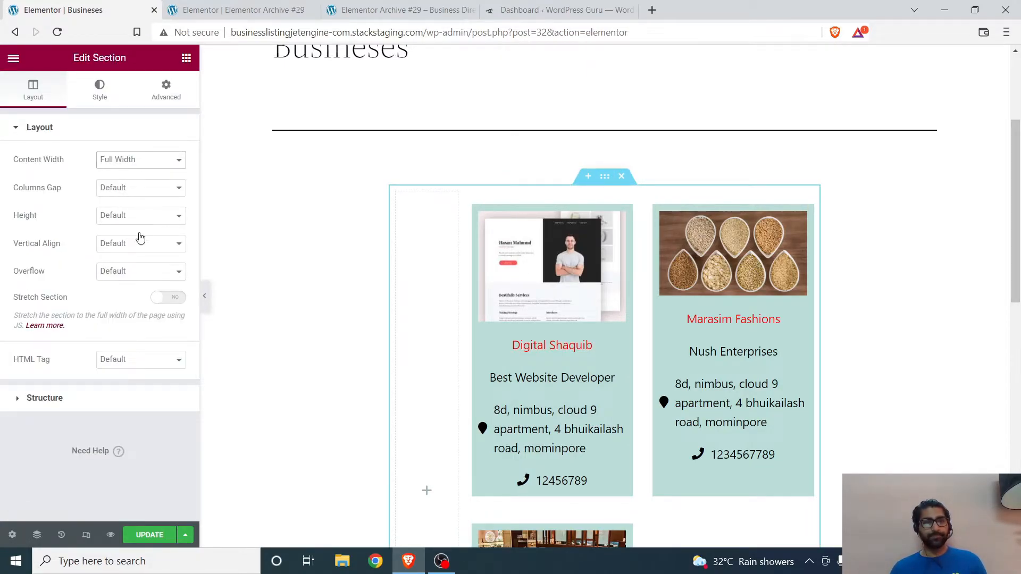
left_click(172, 299)
scroll(532, 298, "down", 6)
scroll(568, 286, "up", 5)
left_click(150, 535)
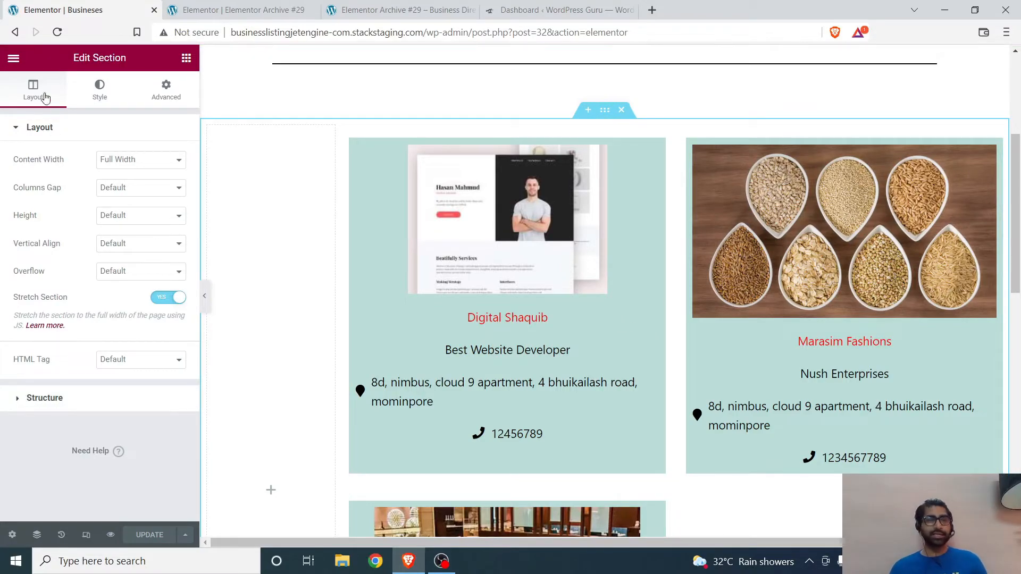
Step: View the updated Busineses page in a new browser tab and compare its business cards with the Elementor editor
left_click(12, 58)
right_click(59, 285)
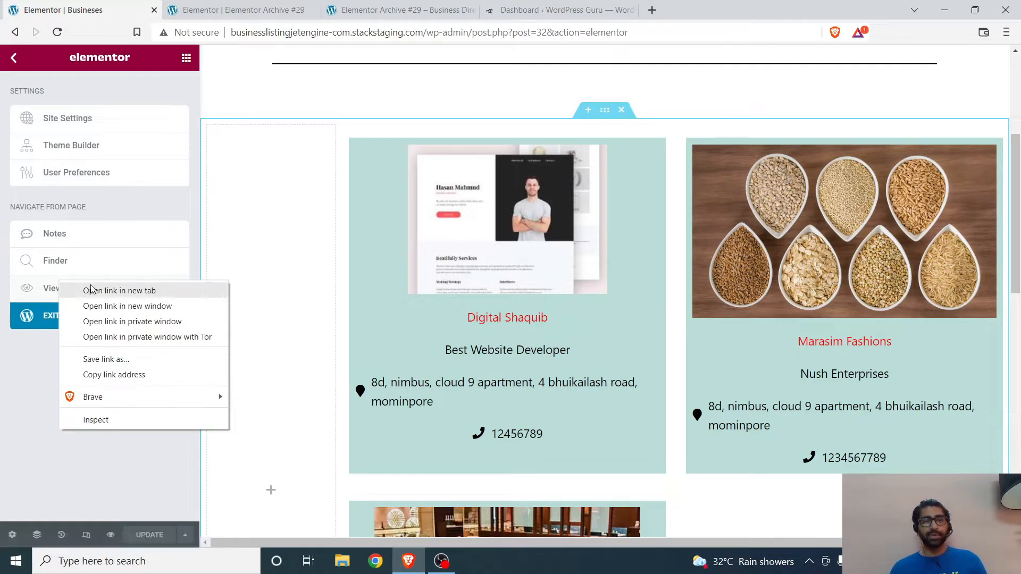
left_click(123, 290)
scroll(335, 108, "up", 1)
scroll(335, 109, "up", 3)
key("ctrl+Tab")
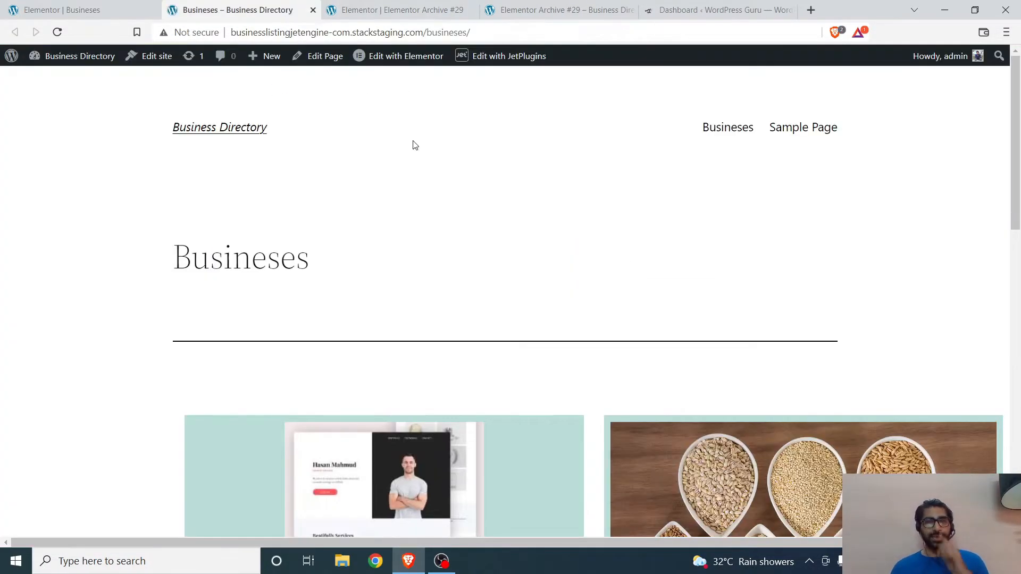
scroll(531, 218, "down", 15)
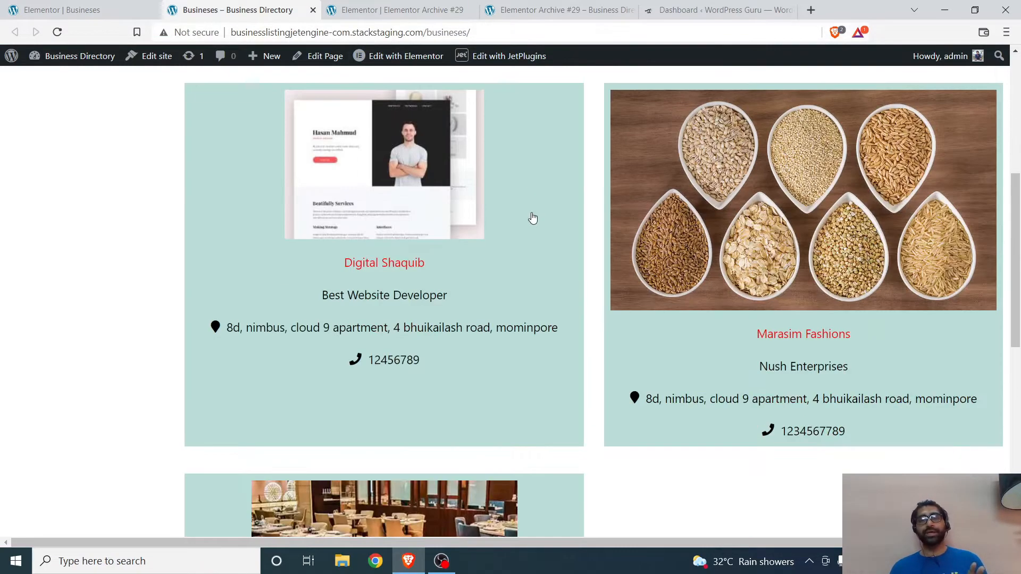
scroll(526, 223, "up", 9)
scroll(518, 225, "up", 5)
scroll(496, 221, "down", 14)
scroll(128, 421, "up", 1)
scroll(175, 260, "up", 12)
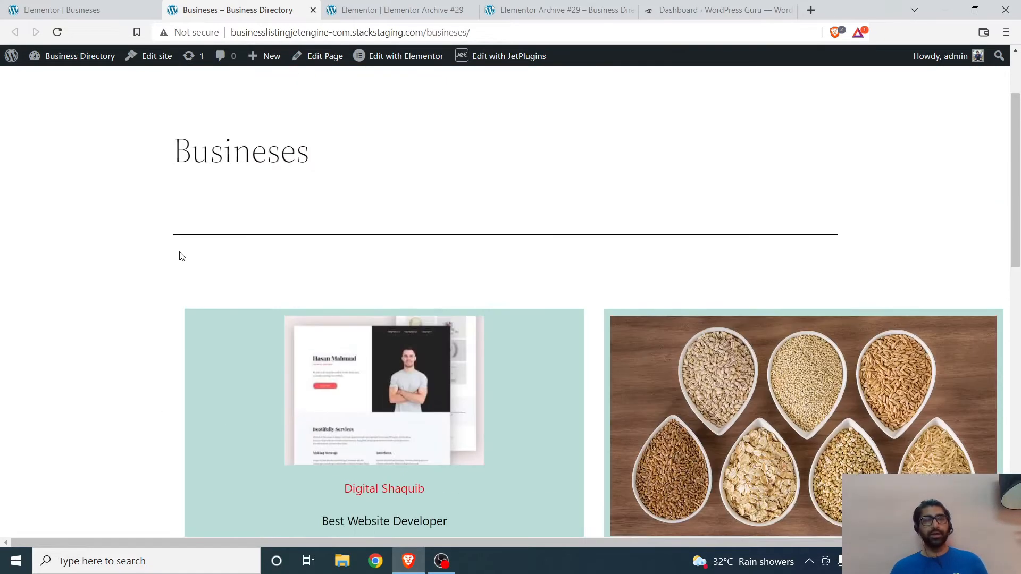
key("ctrl+shift+Tab")
scroll(275, 229, "down", 5)
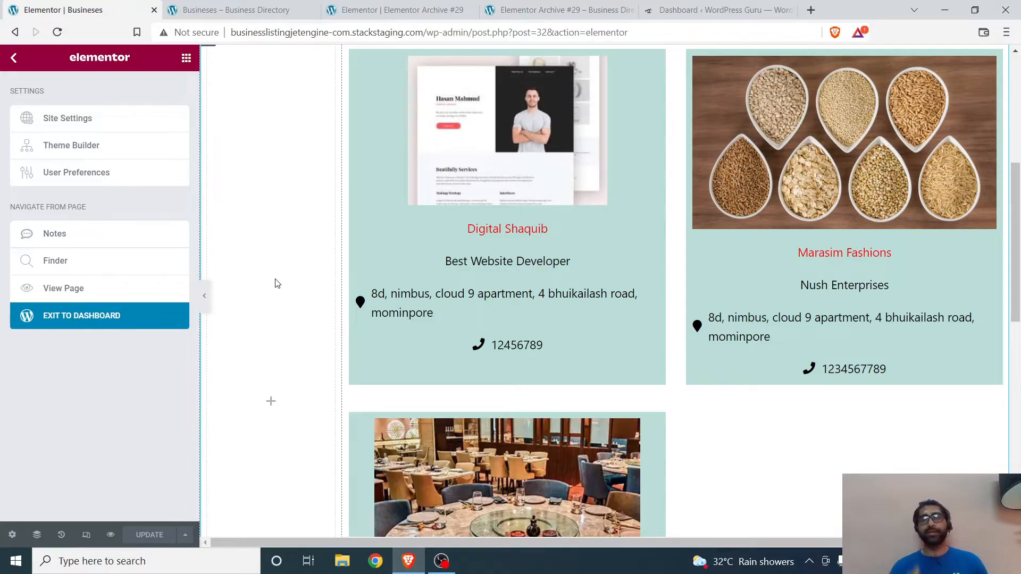
scroll(362, 285, "down", 6)
scroll(269, 267, "up", 12)
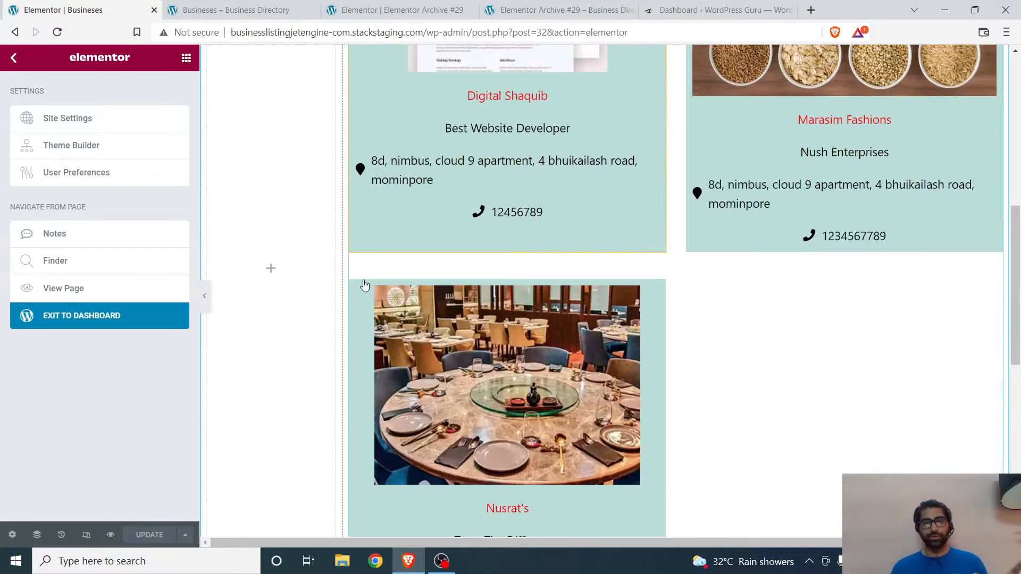
Step: Open the first business's listing from the live Busineses page and examine its single page layout
left_click(219, 6)
scroll(437, 248, "down", 7)
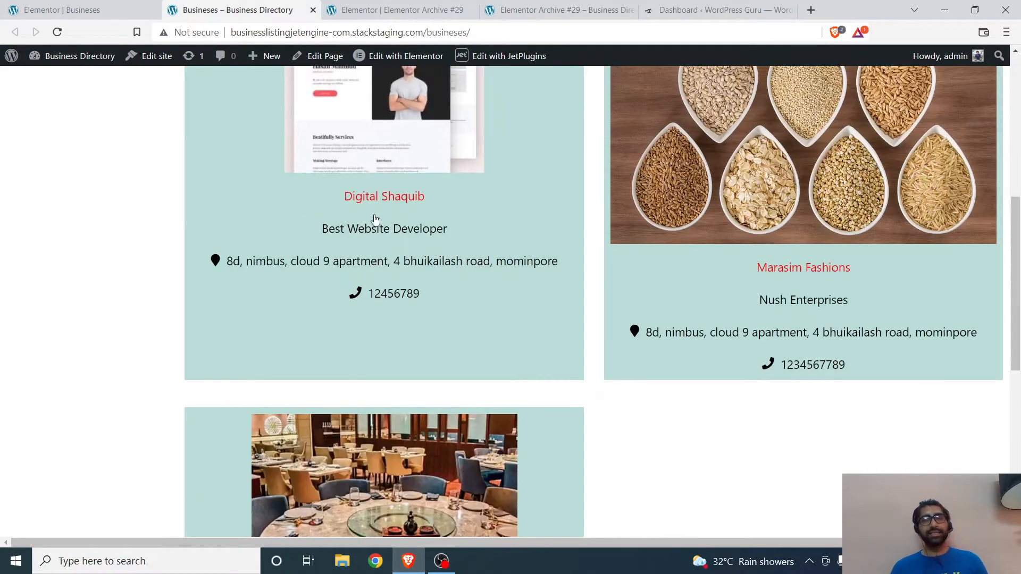
left_click(388, 204)
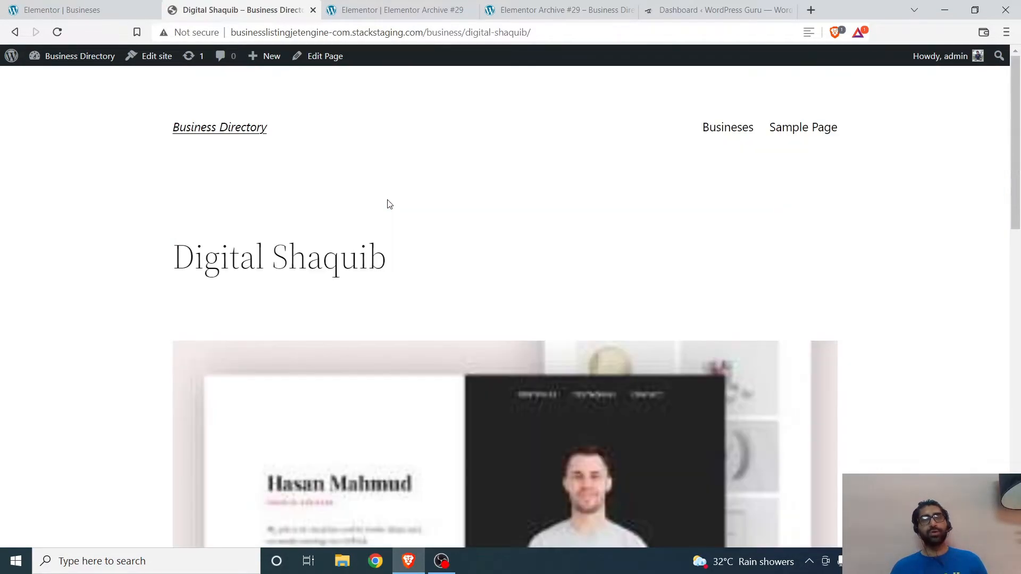
scroll(387, 208, "down", 10)
scroll(506, 261, "up", 10)
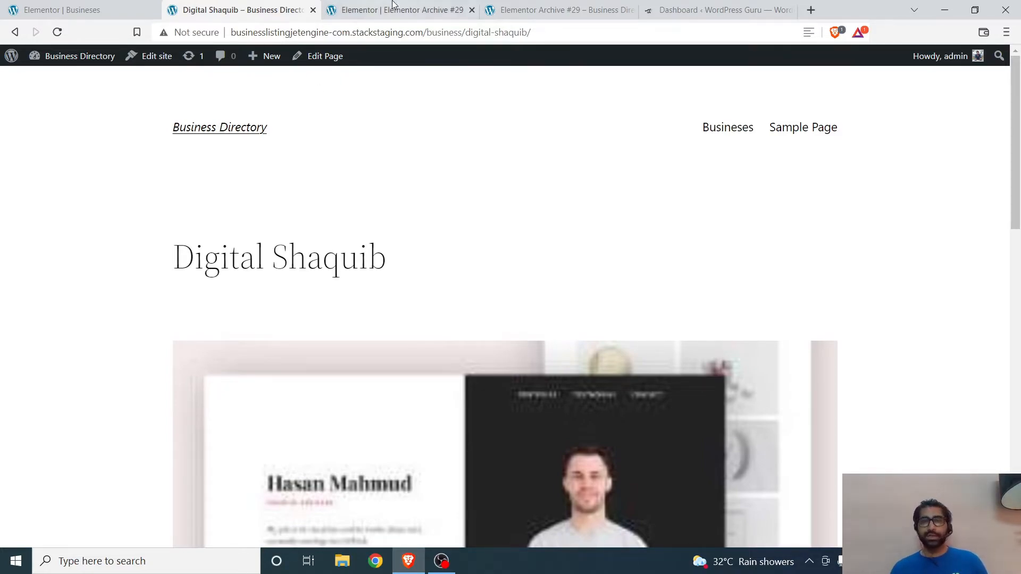
Step: Close the business's page, return to the WordPress dashboard, and open the Elementor Theme Builder
left_click(314, 10)
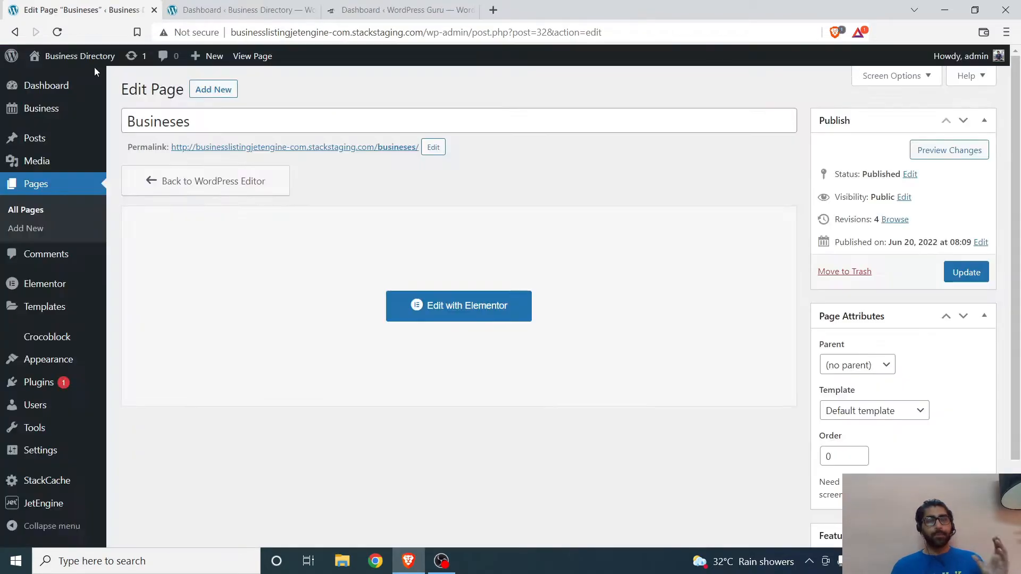
scroll(32, 106, "down", 2)
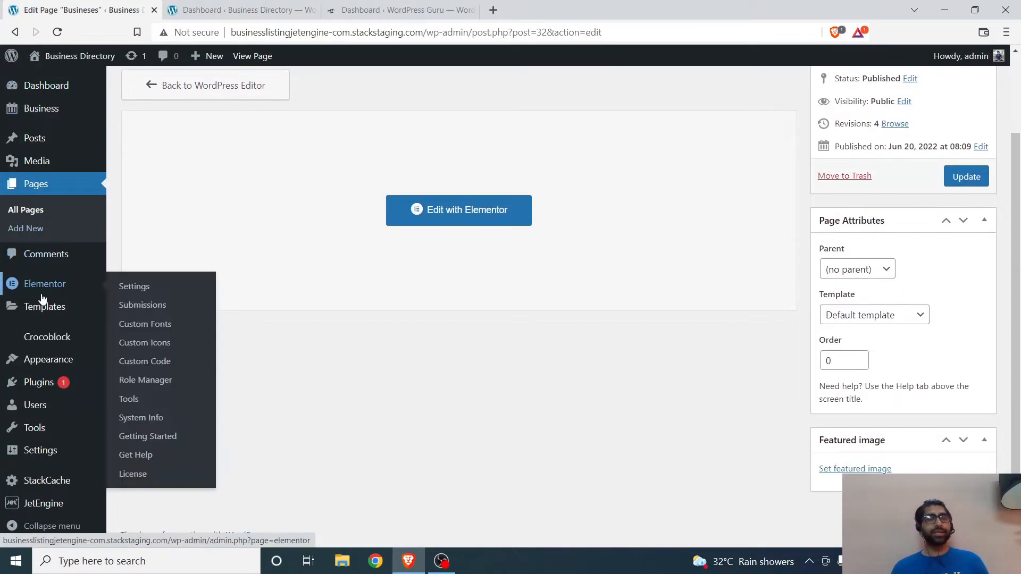
mouse_move(51, 314)
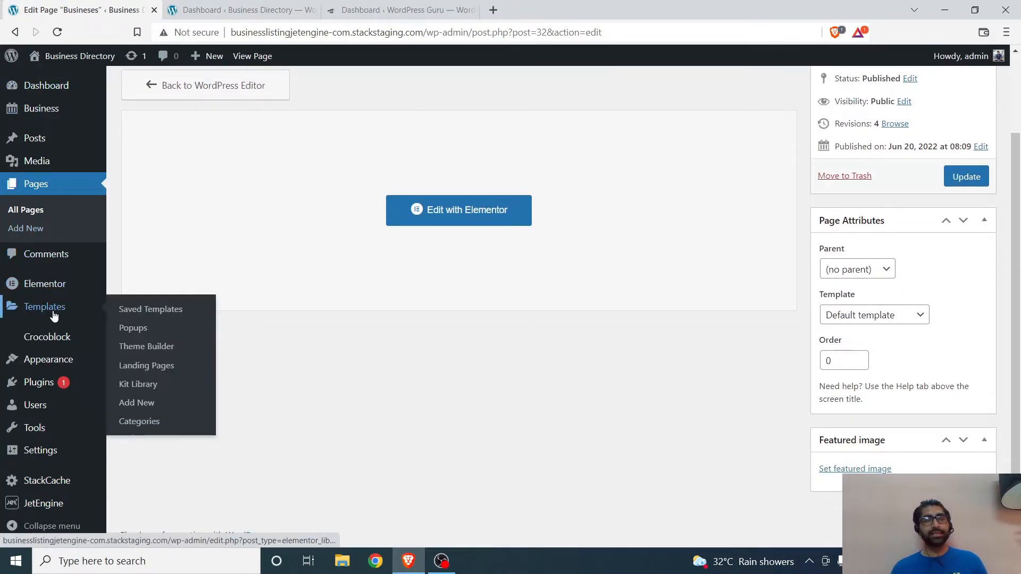
left_click(158, 309)
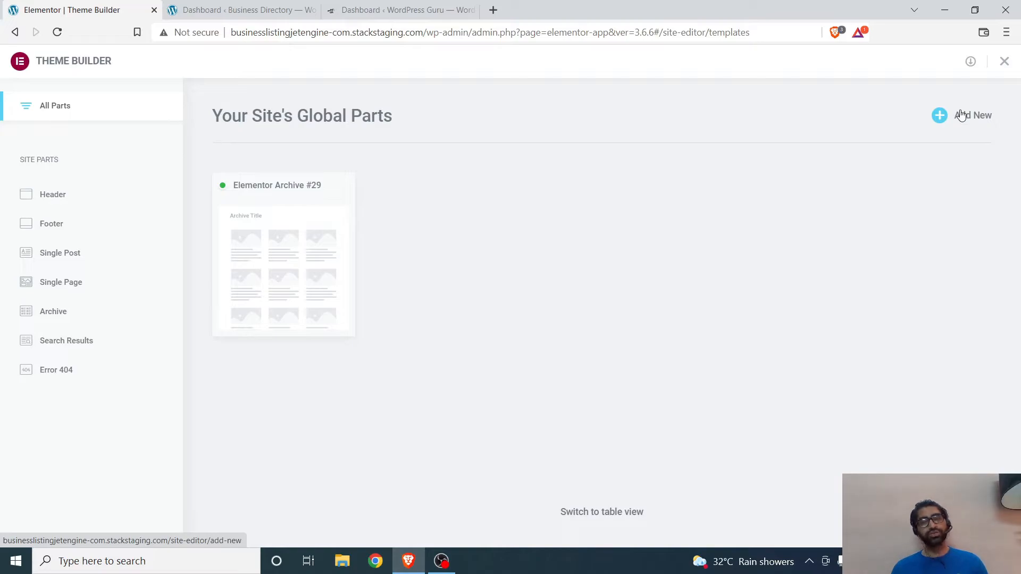
triple_click(293, 185)
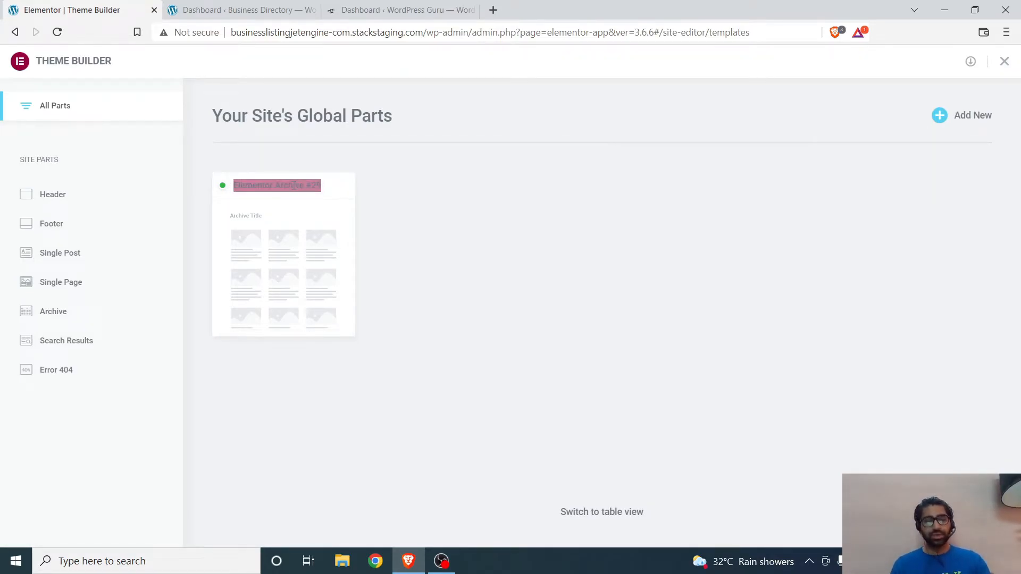
left_click(554, 305)
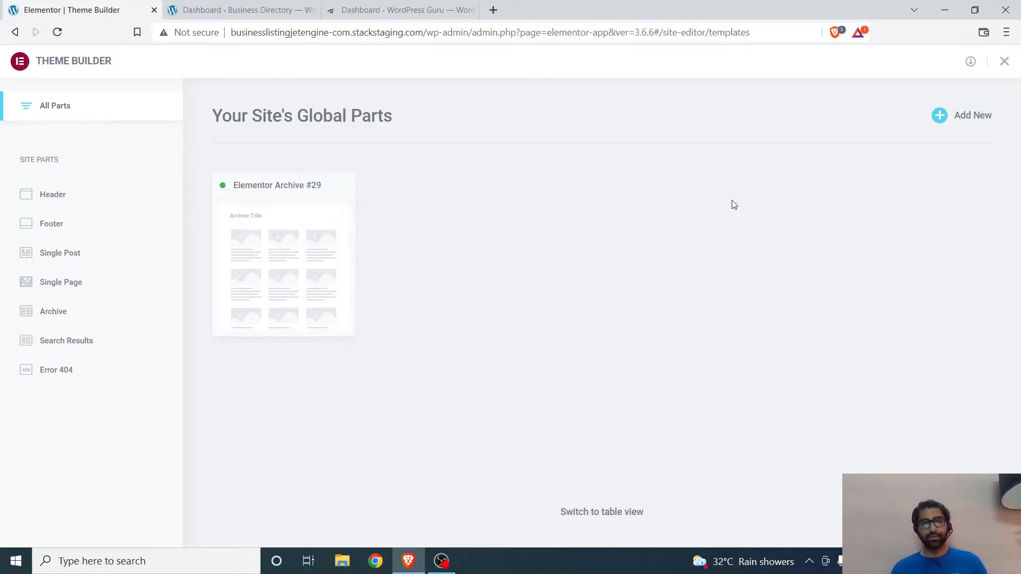
Step: Create a new Single Post template in the Theme Builder and dismiss the template library
left_click(970, 118)
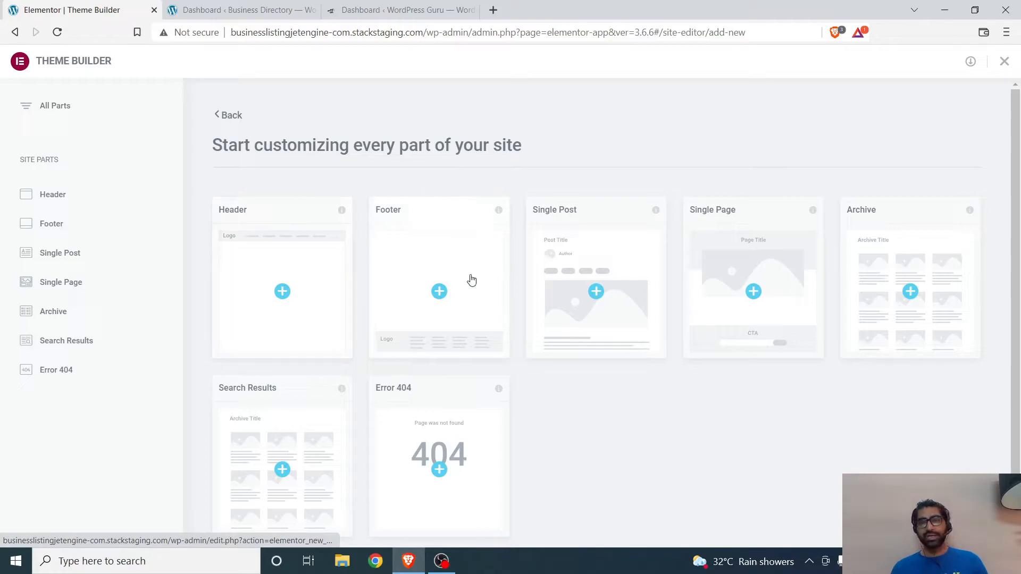
scroll(471, 280, "down", 2)
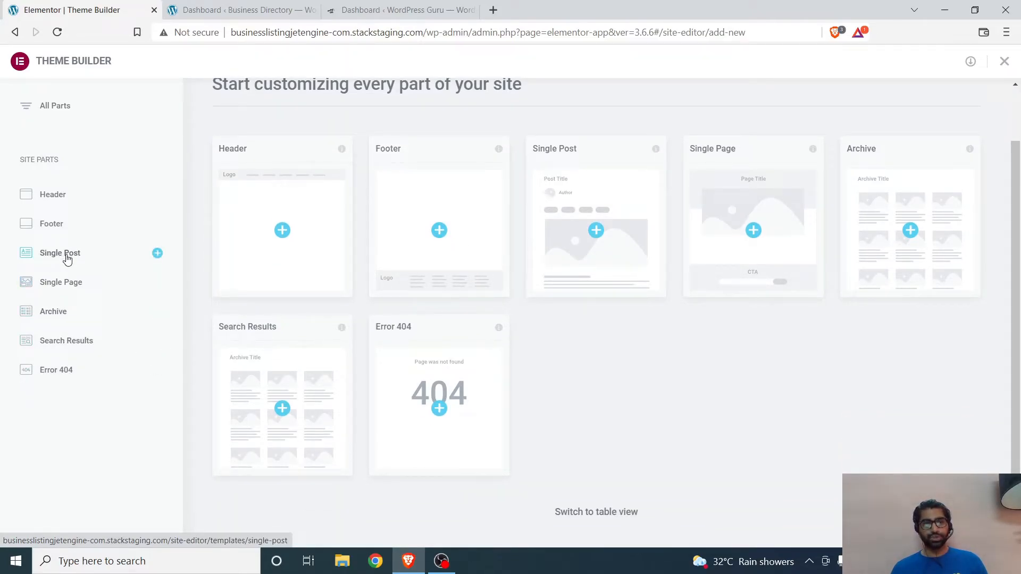
left_click(67, 260)
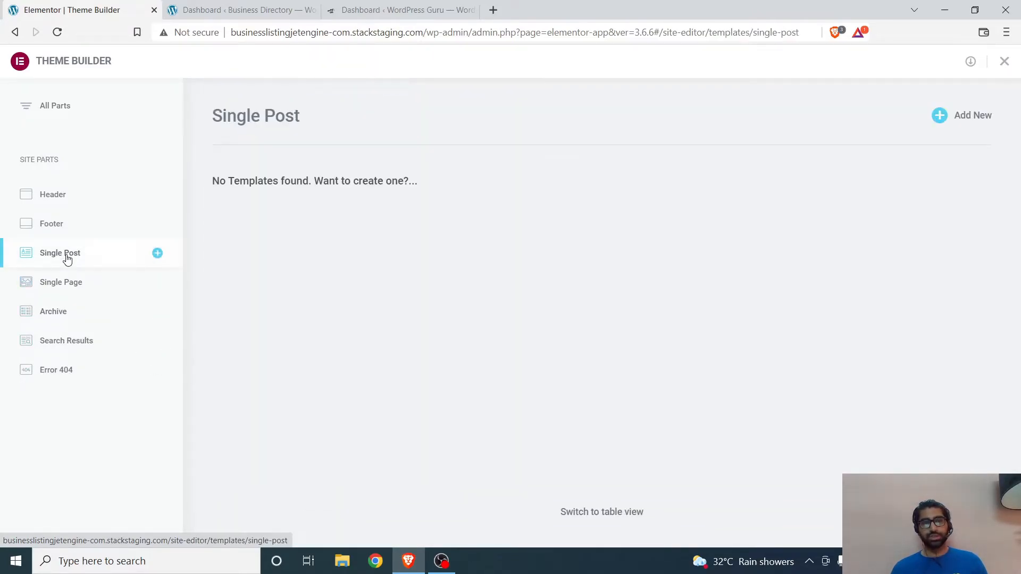
left_click(955, 124)
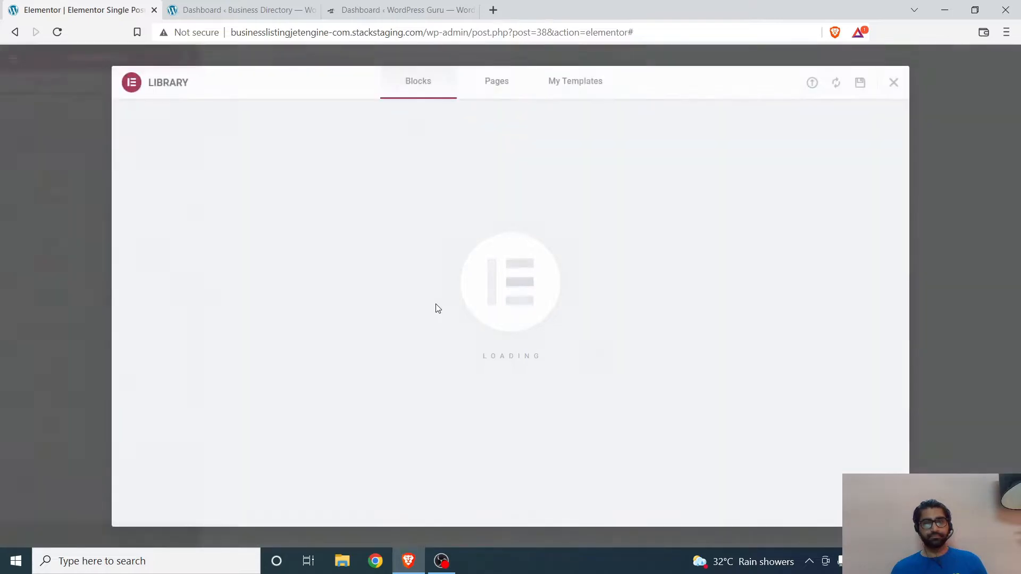
left_click(893, 83)
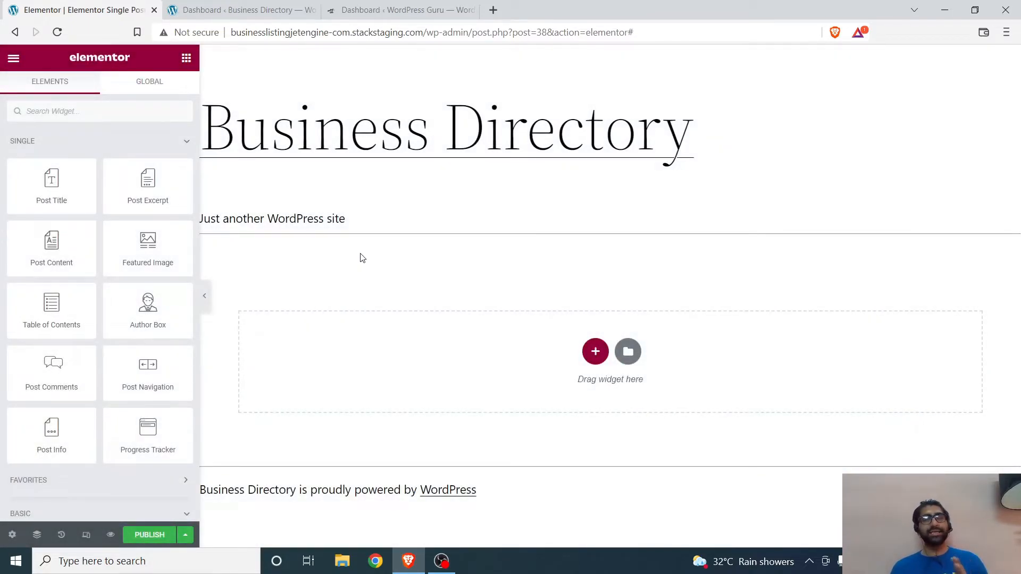
Step: Set the Single Post template's page layout to Elementor Canvas and return to the widget list
left_click(12, 535)
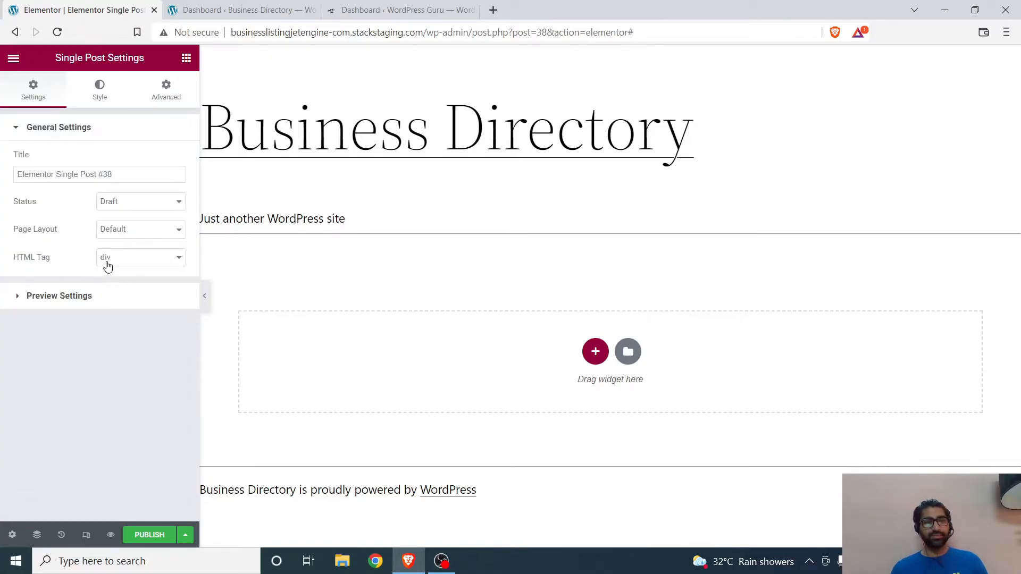
left_click(128, 260)
left_click(128, 263)
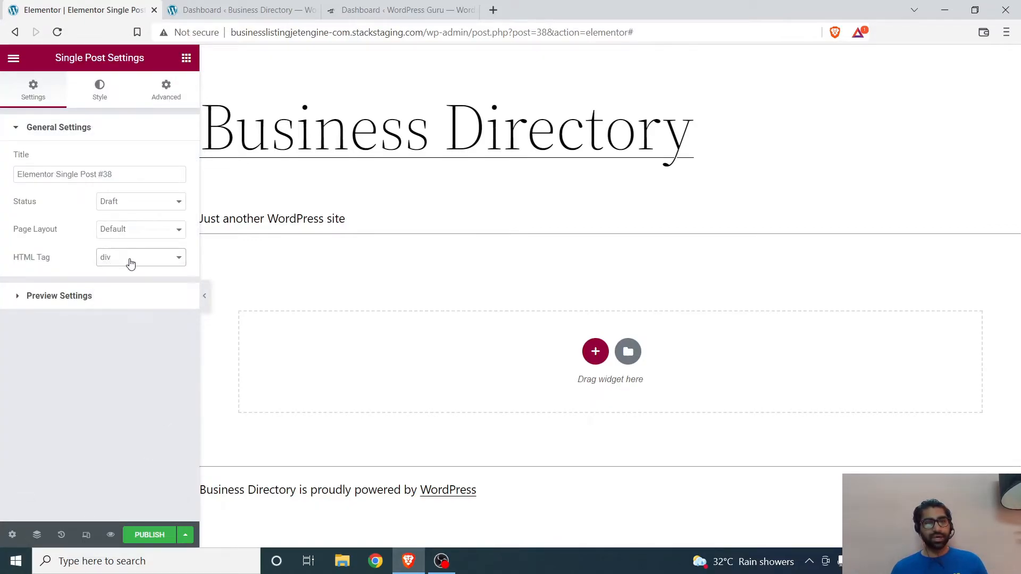
left_click(70, 298)
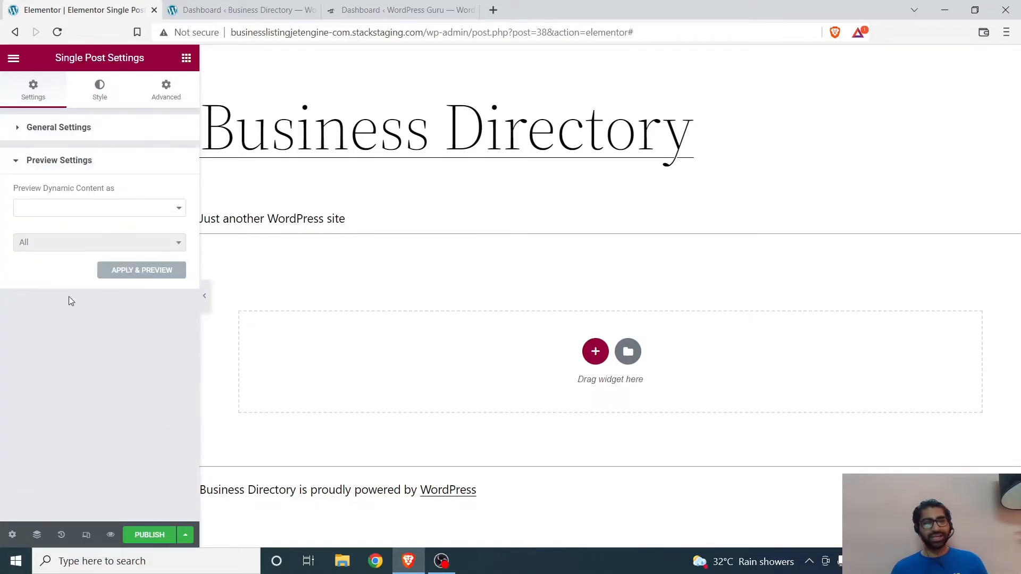
left_click(22, 132)
left_click(139, 227)
left_click(133, 253)
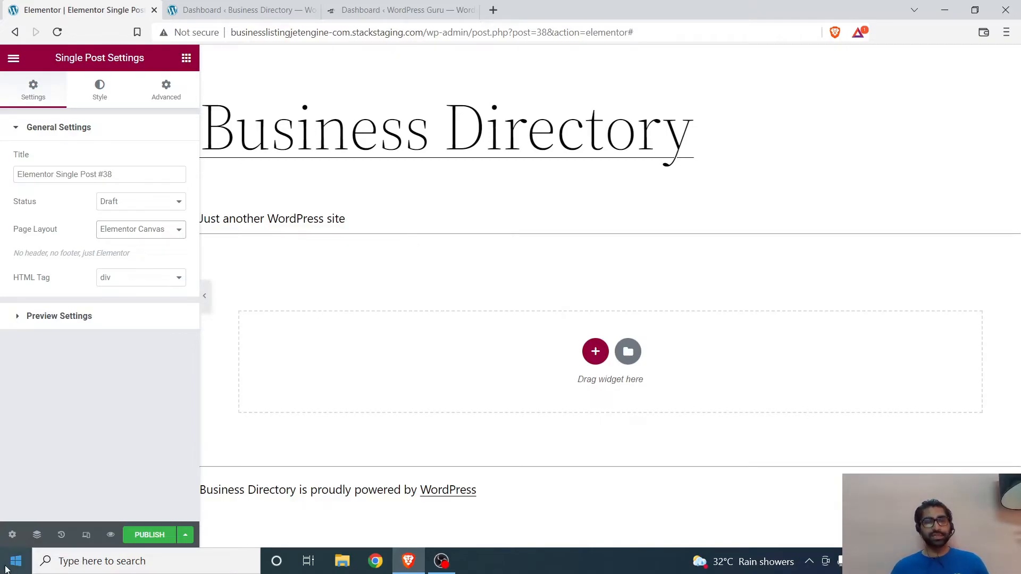
left_click(127, 229)
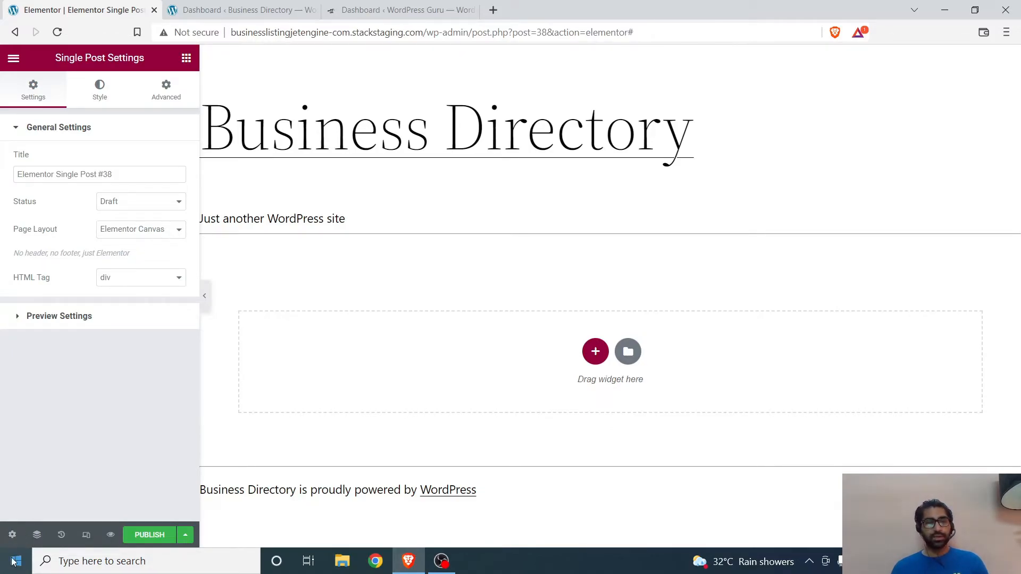
left_click(186, 60)
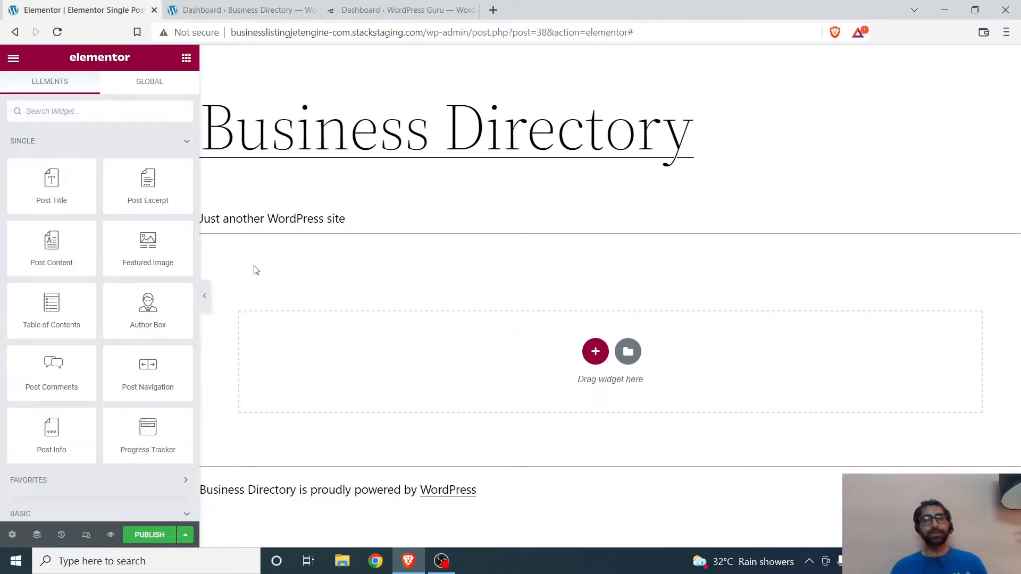
Step: Add a Dynamic Image widget with the post thumbnail as its source to the empty Single Post template
scroll(127, 303, "down", 15)
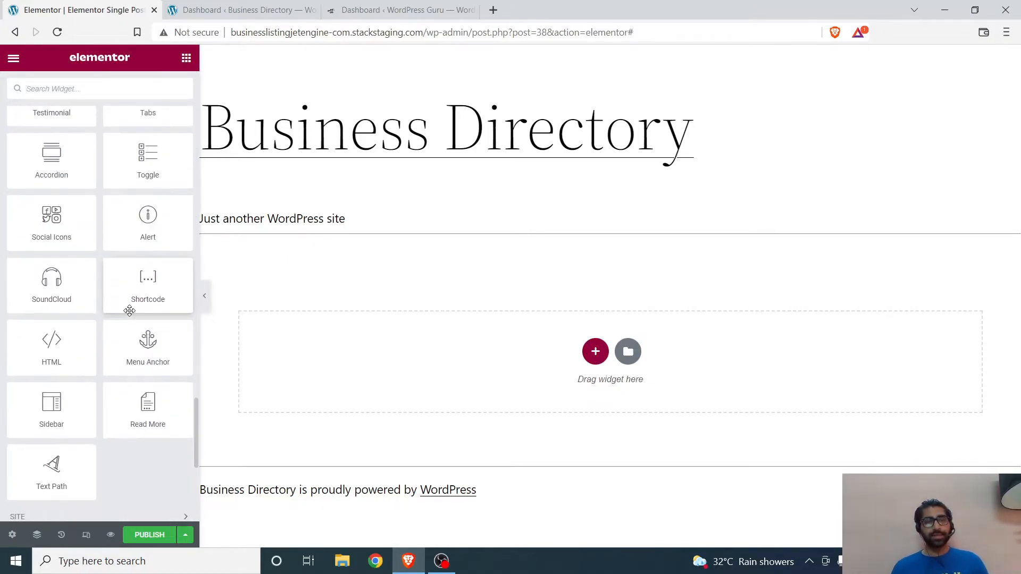
scroll(129, 311, "down", 6)
left_click_drag(177, 231, 567, 335)
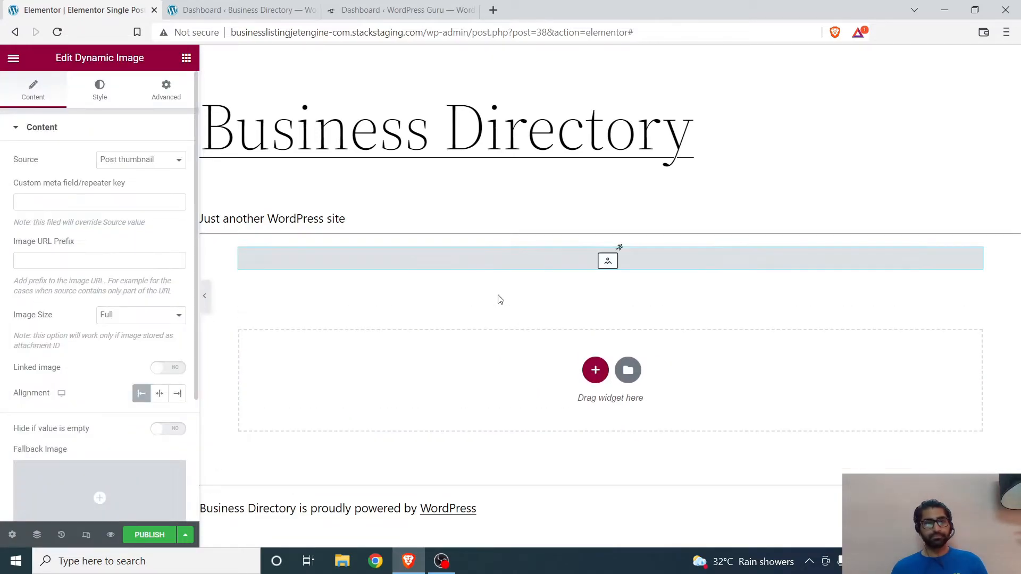
scroll(58, 398, "down", 3)
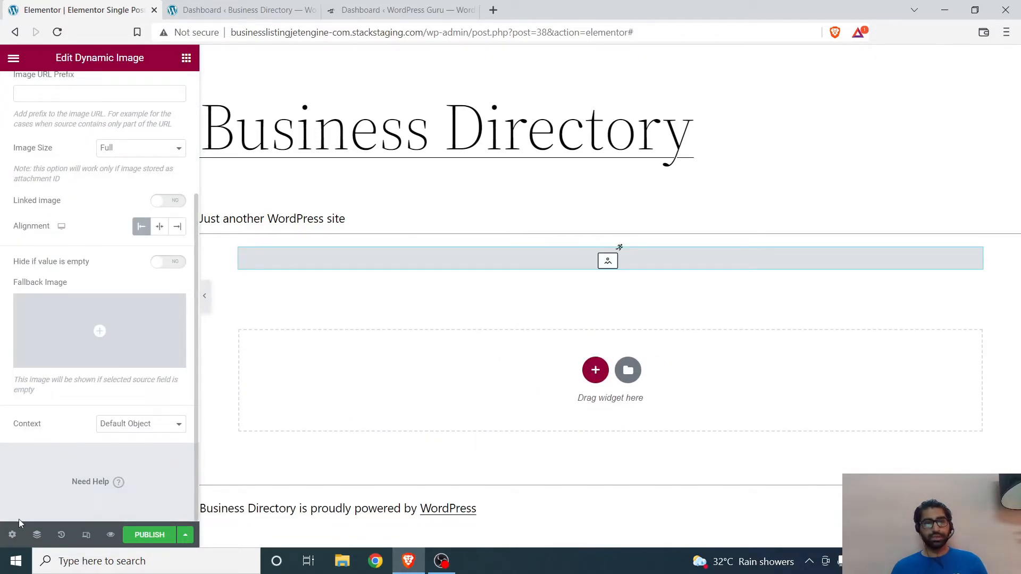
Step: Set the template's dynamic content preview to the Business post type with the Nusrat's entry, and apply the preview
left_click(13, 535)
left_click(77, 322)
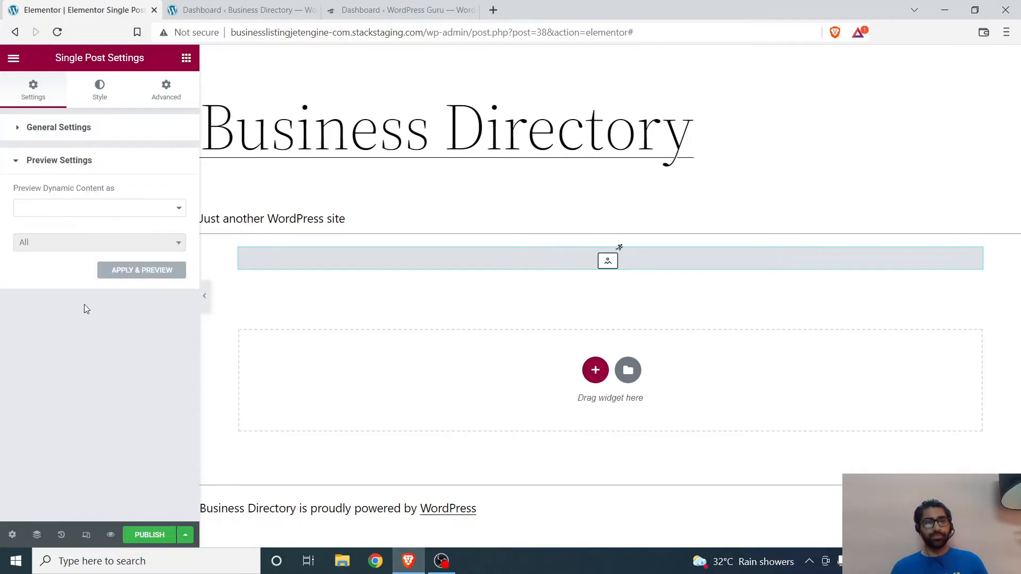
left_click(78, 214)
left_click(70, 263)
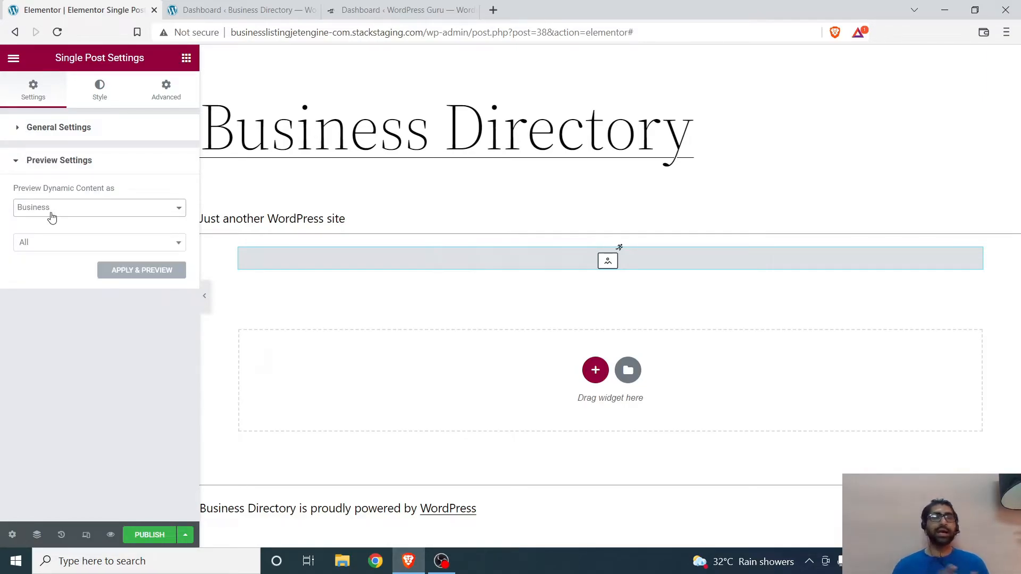
left_click(64, 245)
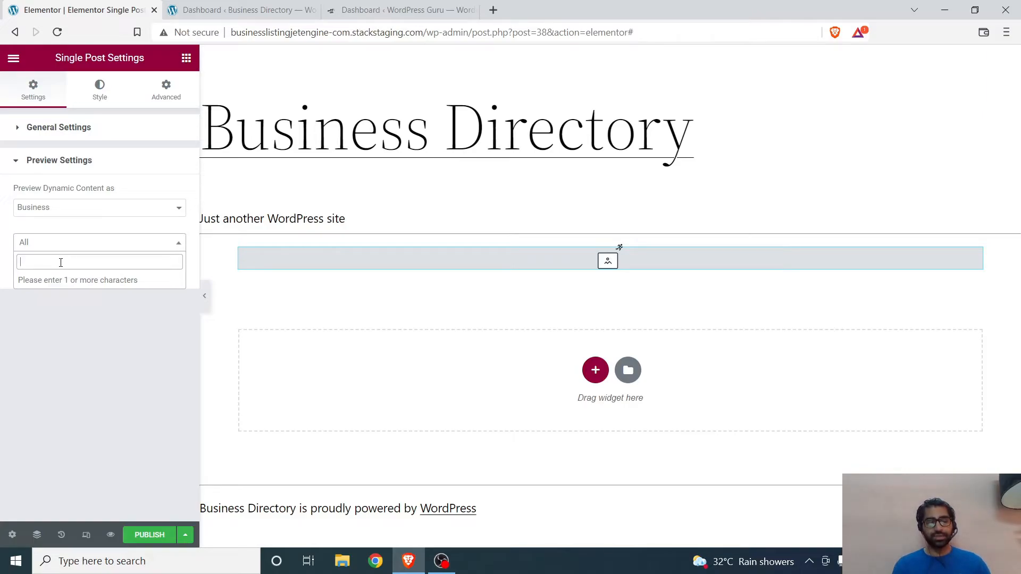
type("un")
key("BackSpace")
key("BackSpace")
type("nus")
left_click(46, 313)
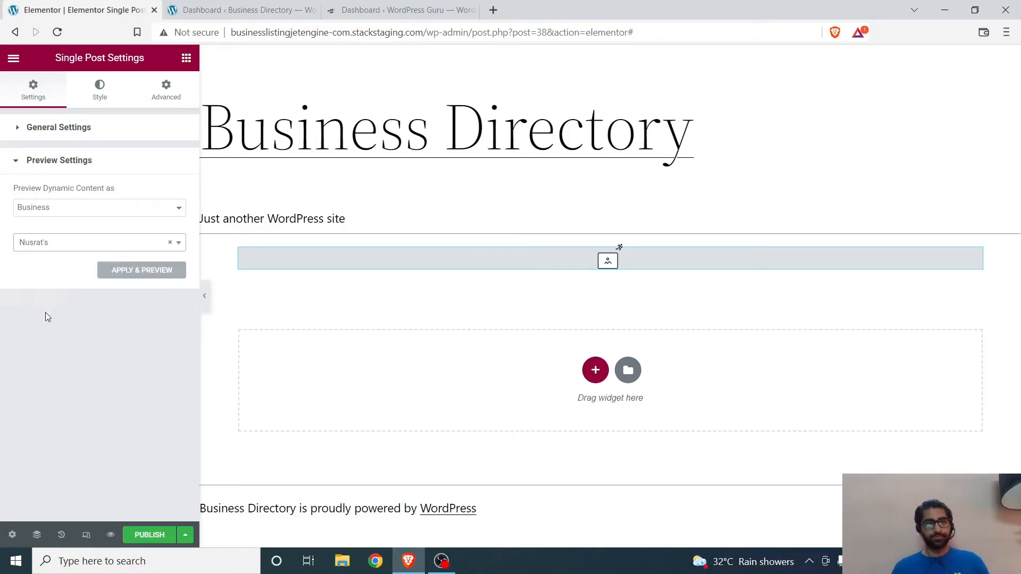
left_click(138, 274)
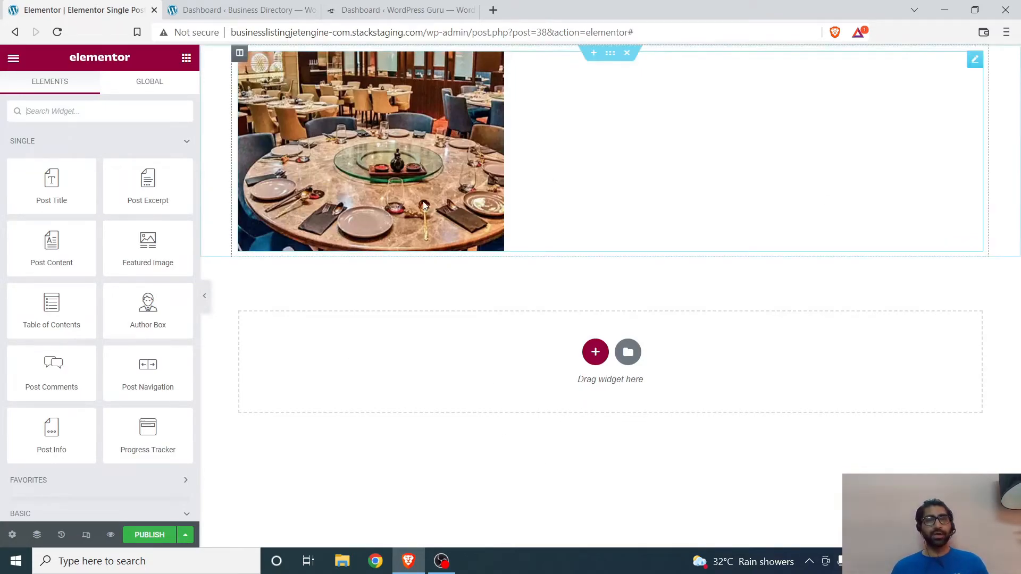
Step: Try center alignment on the dynamic image and return it to left alignment
left_click(410, 170)
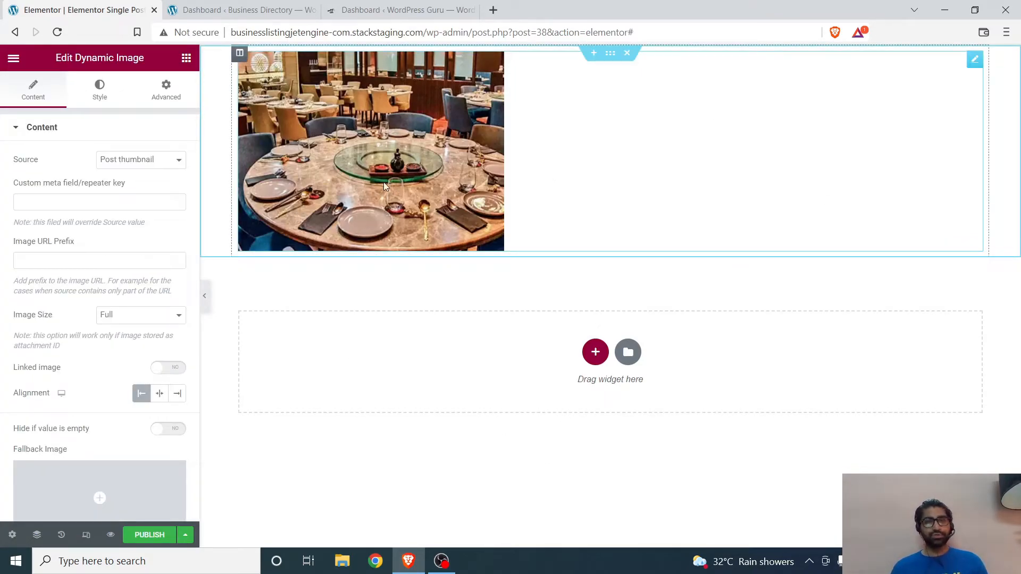
left_click(160, 394)
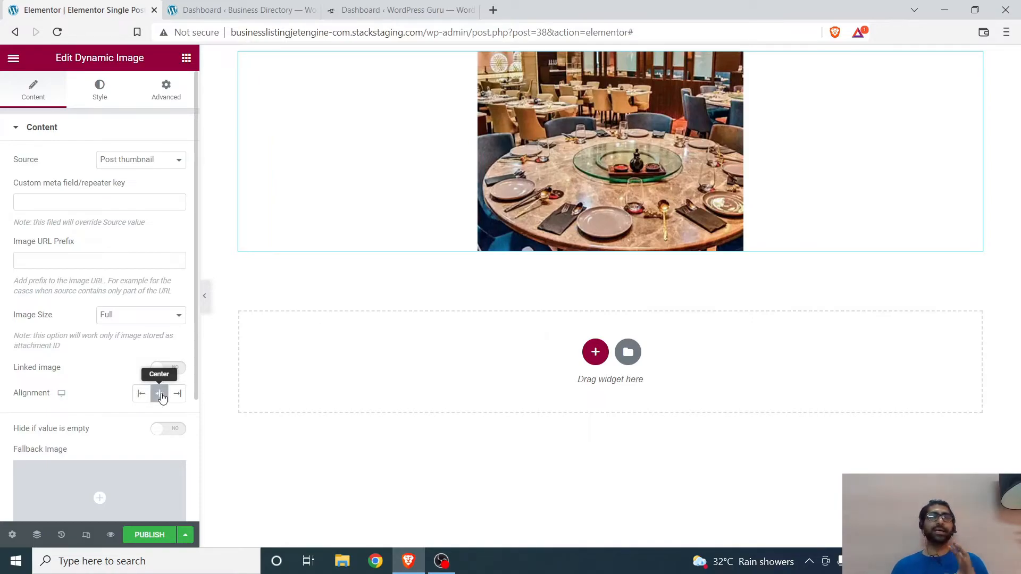
left_click(141, 395)
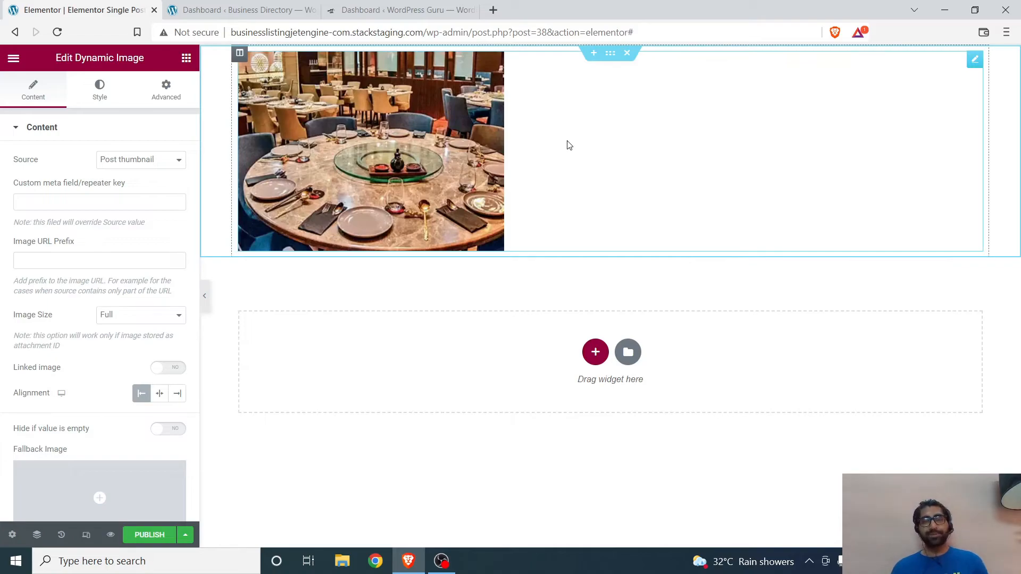
Step: Duplicate the image column and delete the copied image so the second column is empty
right_click(240, 61)
left_click(263, 88)
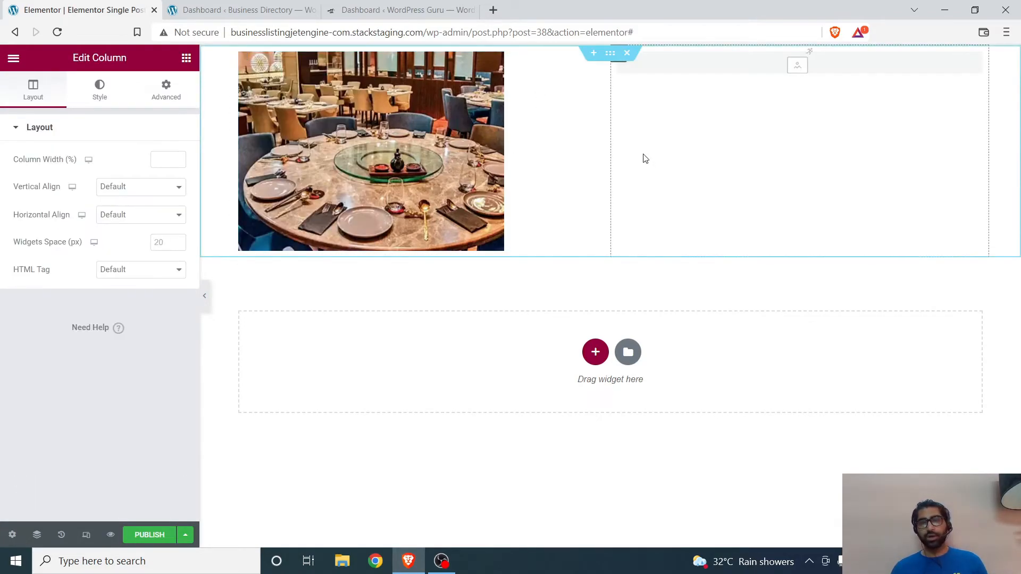
right_click(643, 135)
left_click(660, 325)
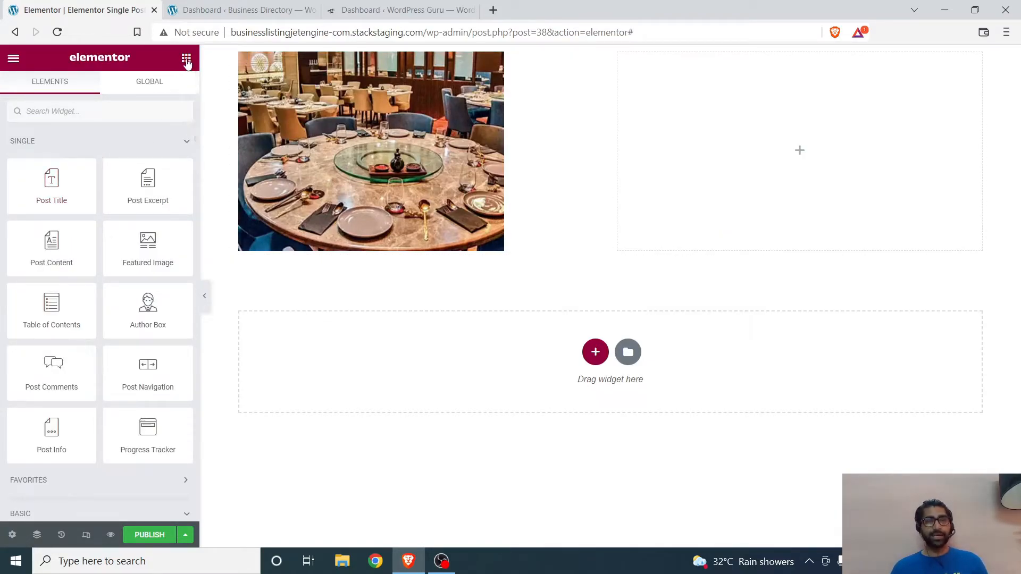
Step: Add a Dynamic Field widget for the business title to the empty second column, and widen that column
scroll(156, 291, "down", 10)
scroll(157, 291, "down", 12)
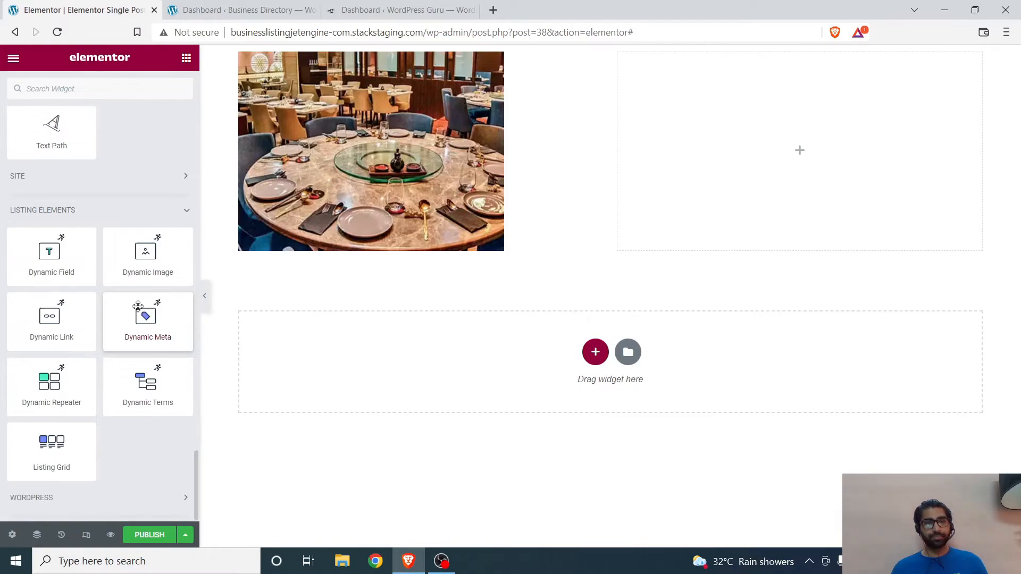
left_click_drag(51, 255, 556, 155)
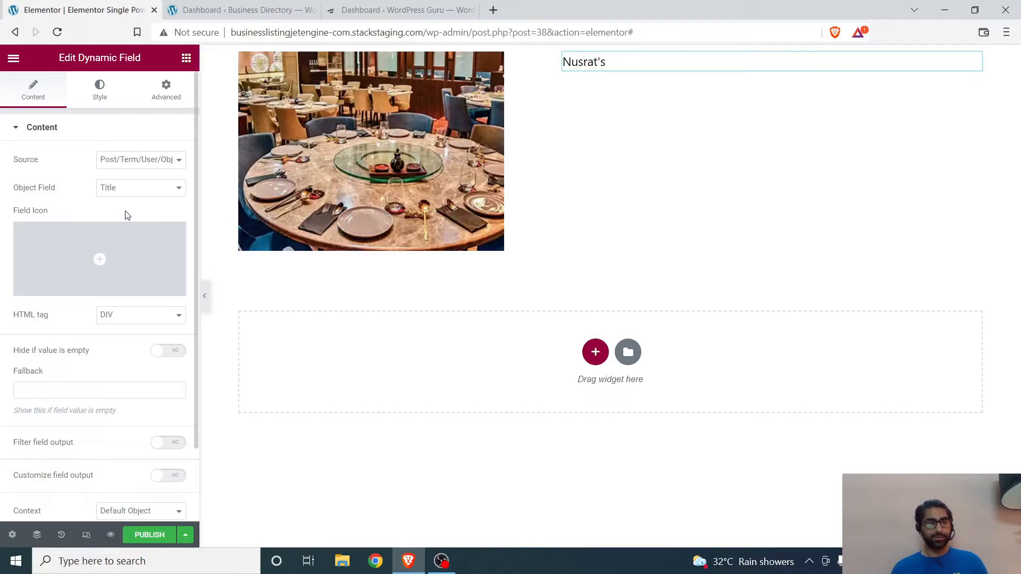
Step: Style the business title field in red with a 50 px font size
left_click(100, 93)
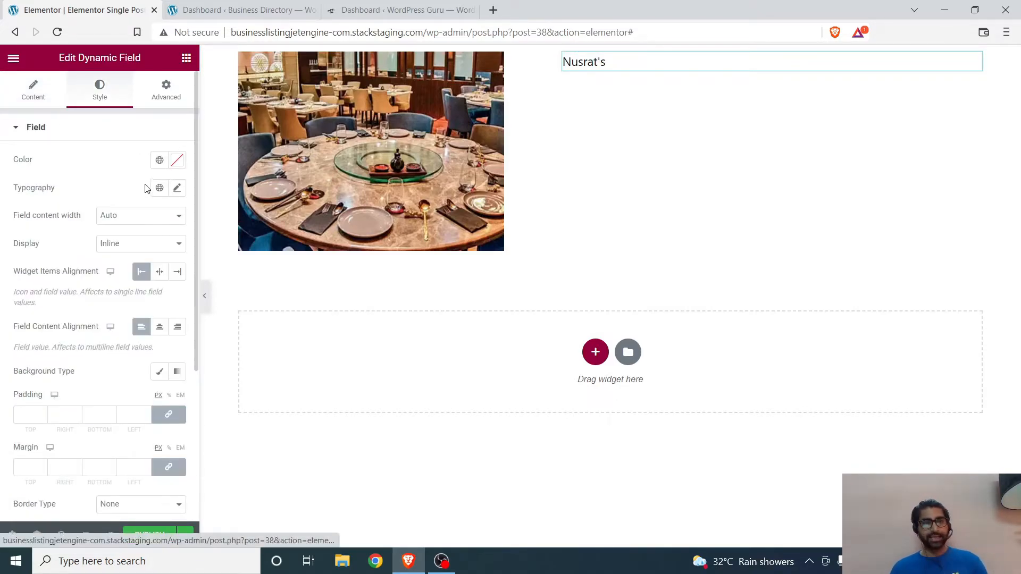
left_click(177, 161)
left_click(132, 258)
left_click(76, 400)
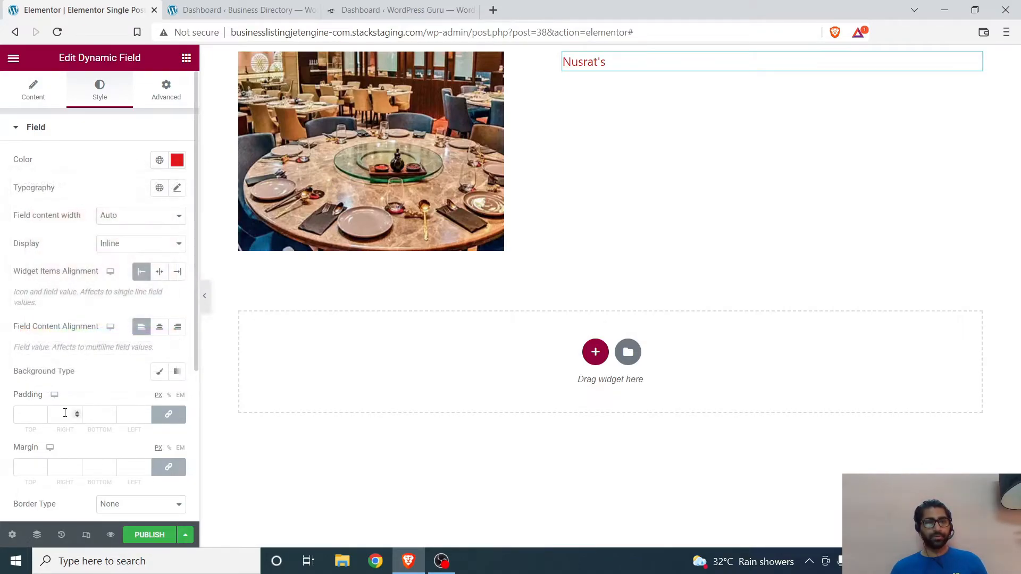
scroll(93, 316, "down", 3)
scroll(93, 317, "up", 3)
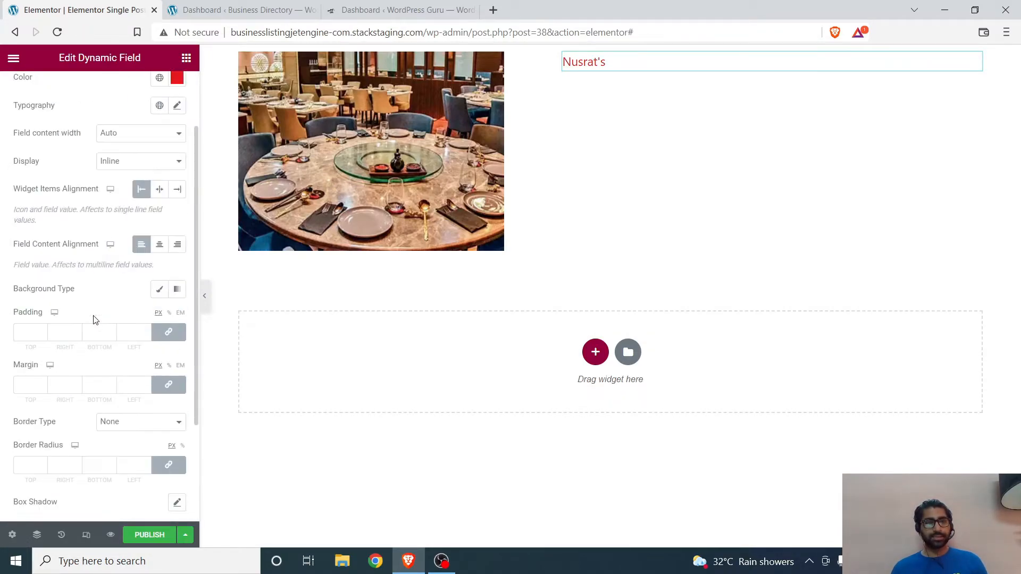
left_click(177, 188)
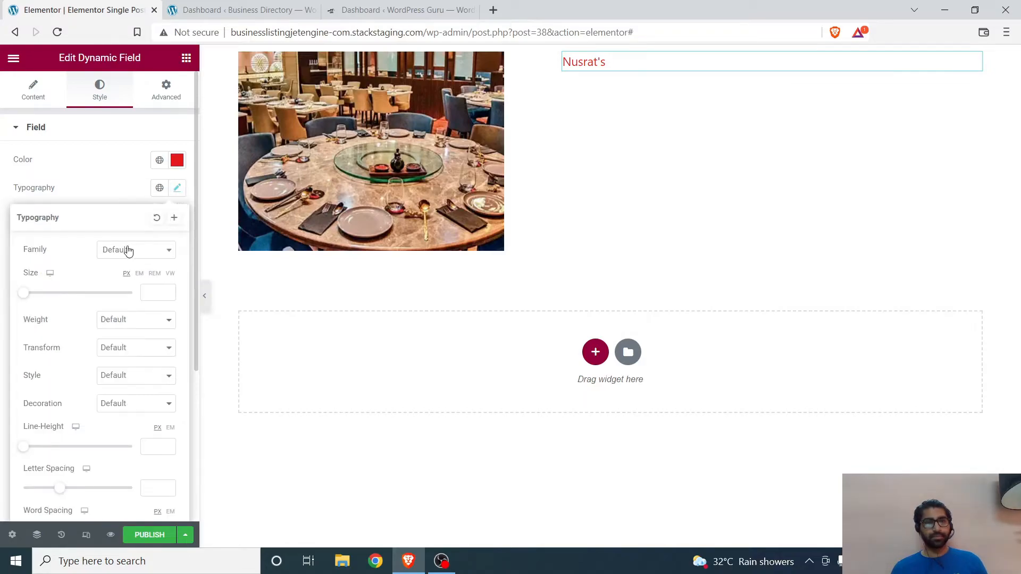
left_click_drag(22, 297, 48, 300)
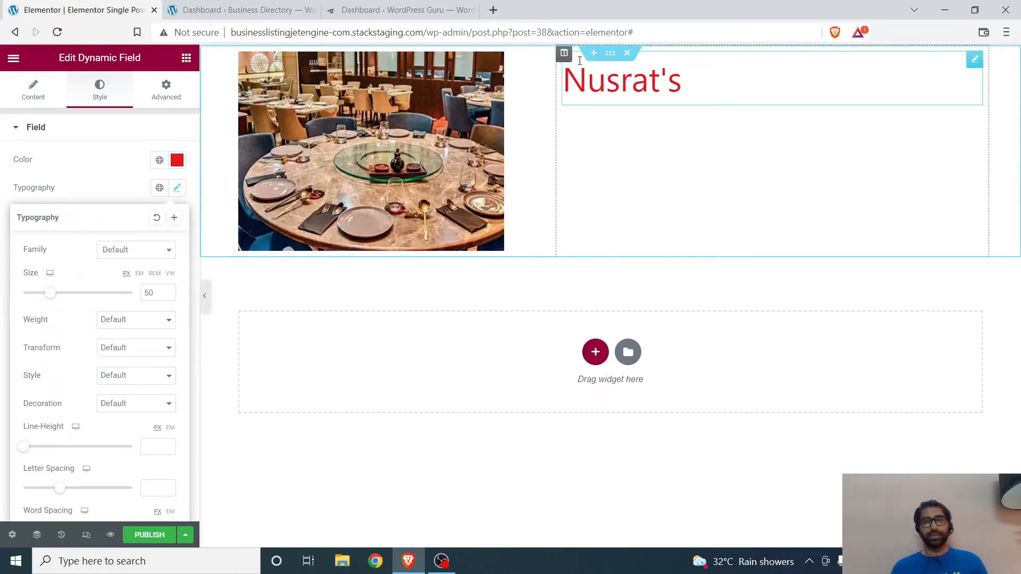
Step: Give the section holding the image and title a 50 px top and bottom margin
left_click(610, 54)
left_click(165, 93)
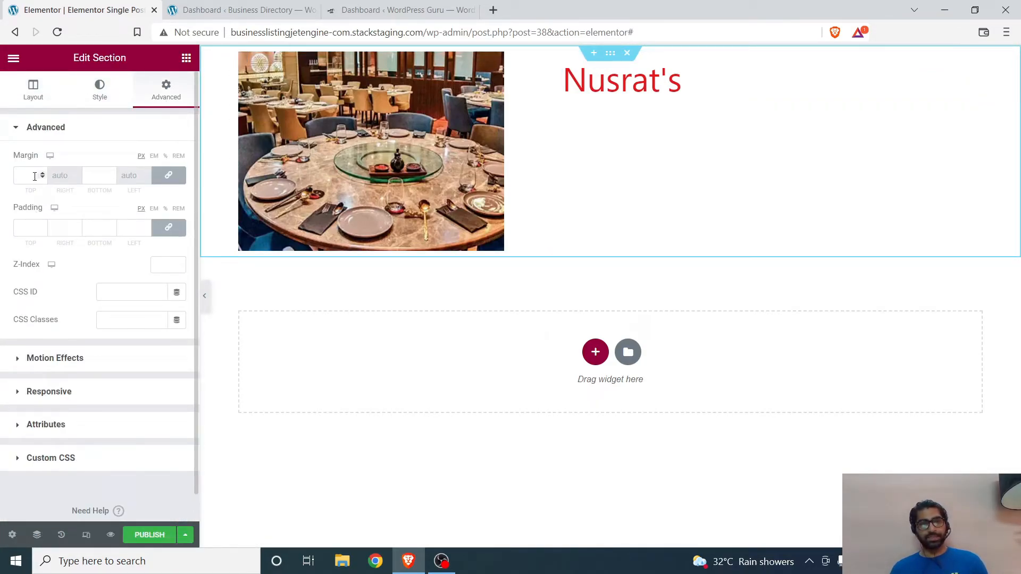
type("50")
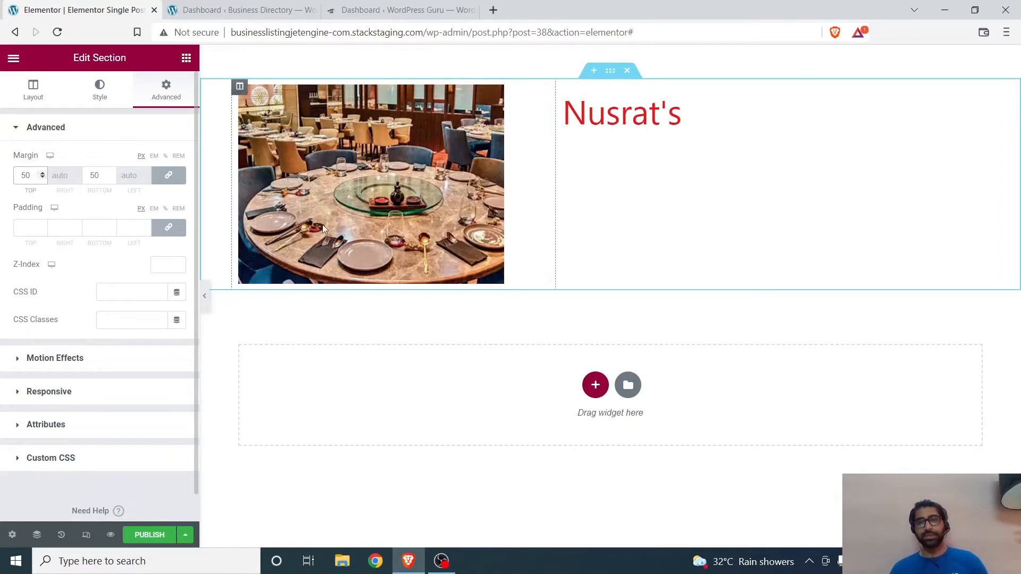
Step: Add a second Dynamic Field beneath the business title and set its object field to Content
left_click(620, 120)
right_click(620, 119)
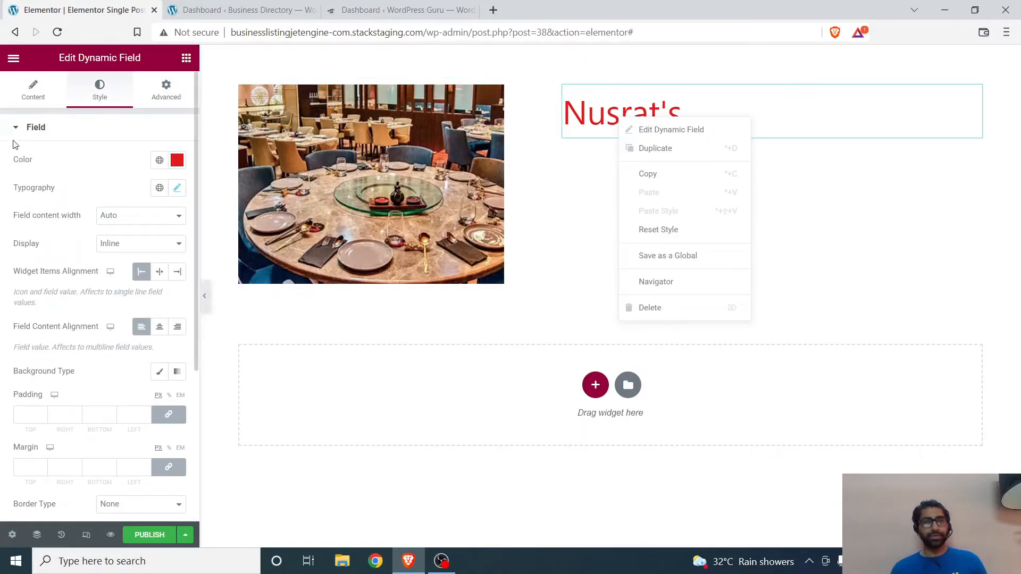
left_click(186, 57)
scroll(78, 383, "down", 8)
scroll(90, 365, "up", 3)
scroll(91, 365, "up", 5)
scroll(91, 375, "down", 20)
scroll(91, 376, "down", 10)
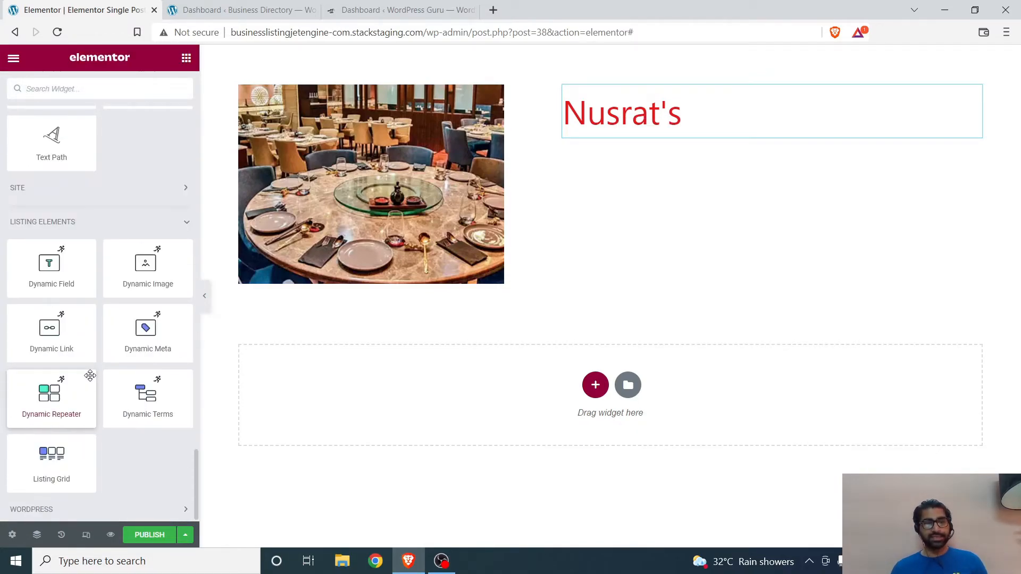
left_click_drag(64, 274, 609, 137)
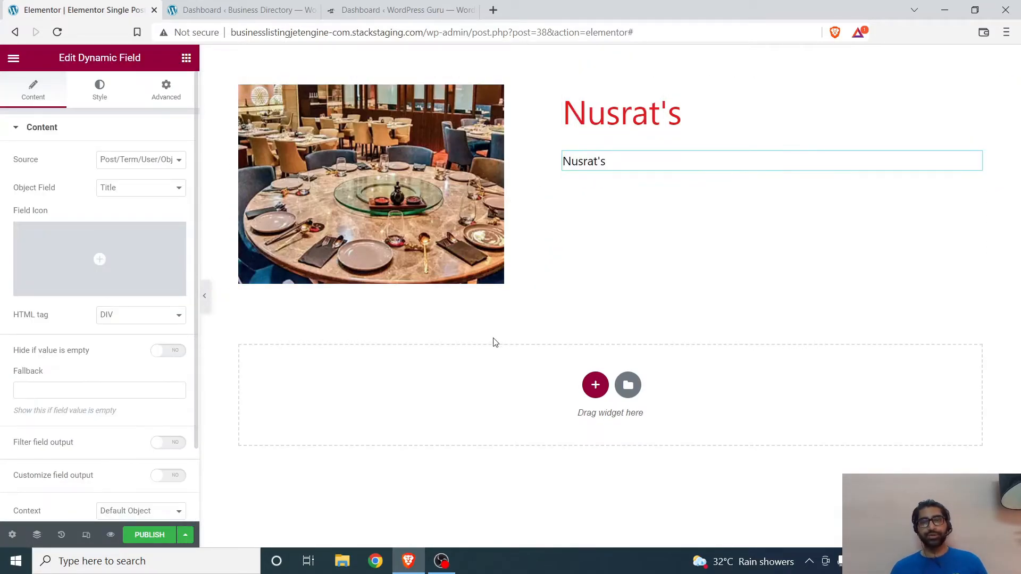
left_click(126, 193)
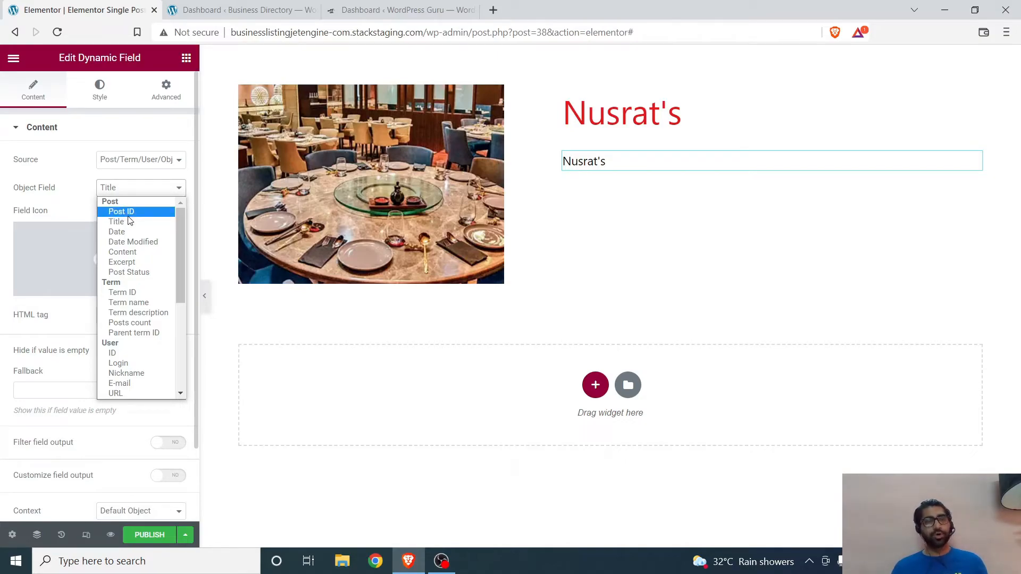
left_click(127, 251)
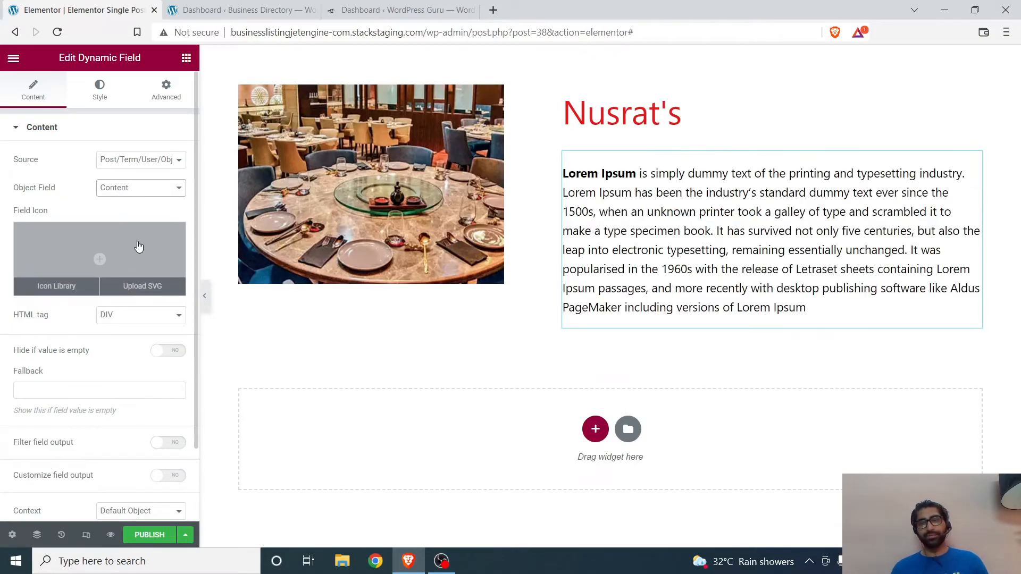
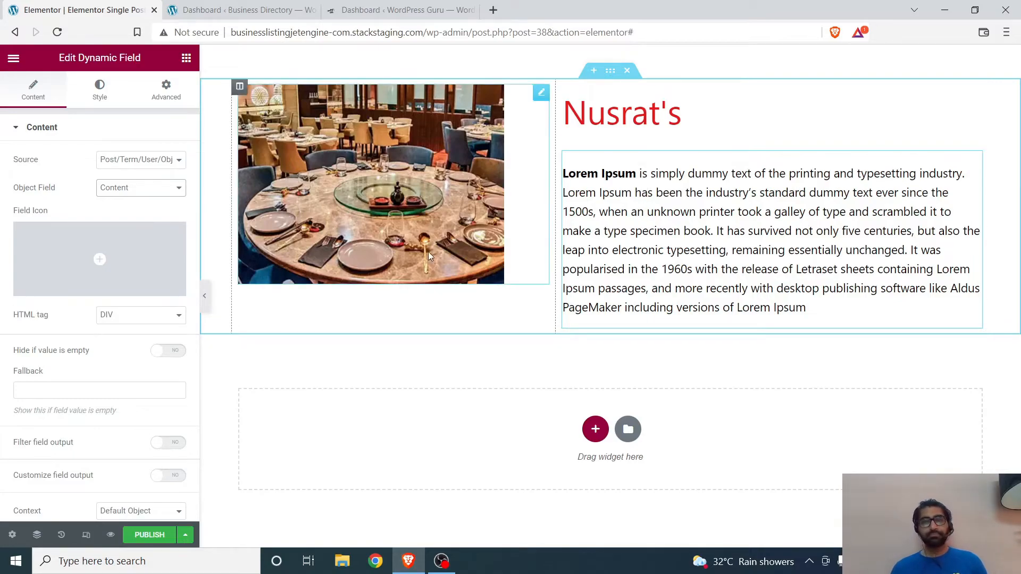
Step: Duplicate the content Dynamic Field and set the copy's source to Meta Data with the Business Address meta field
right_click(627, 211)
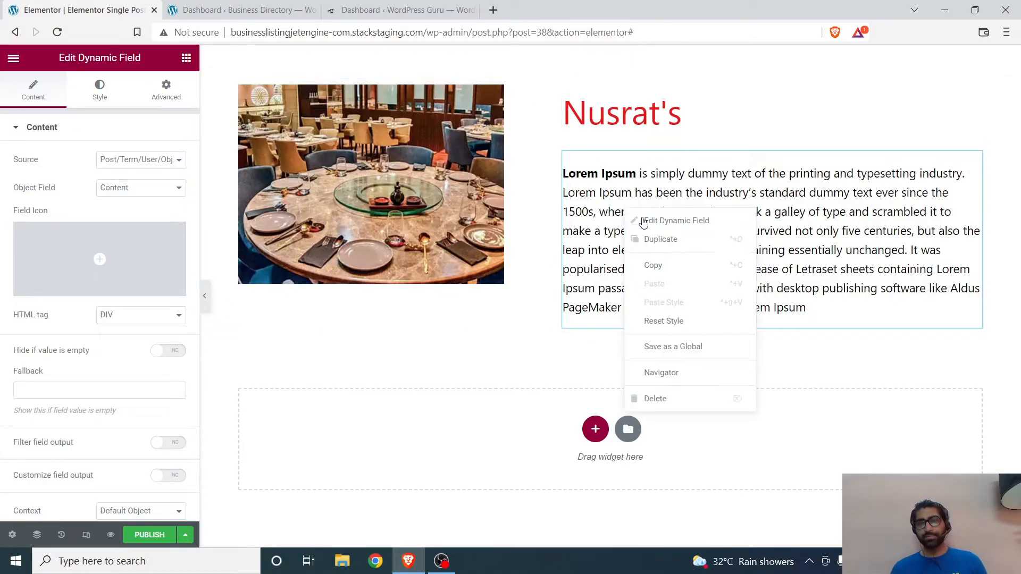
left_click(661, 242)
scroll(239, 316, "down", 1)
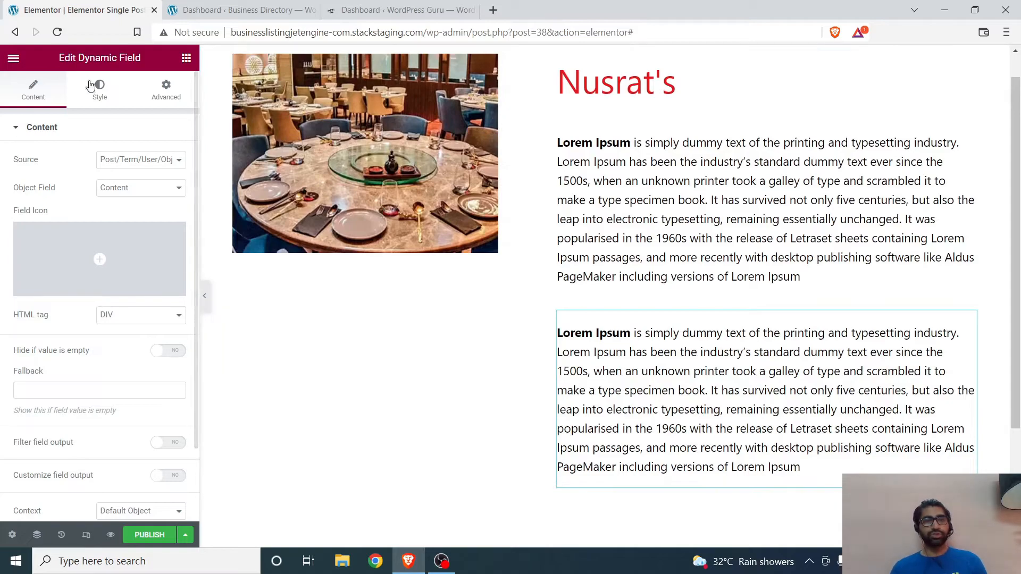
left_click(141, 159)
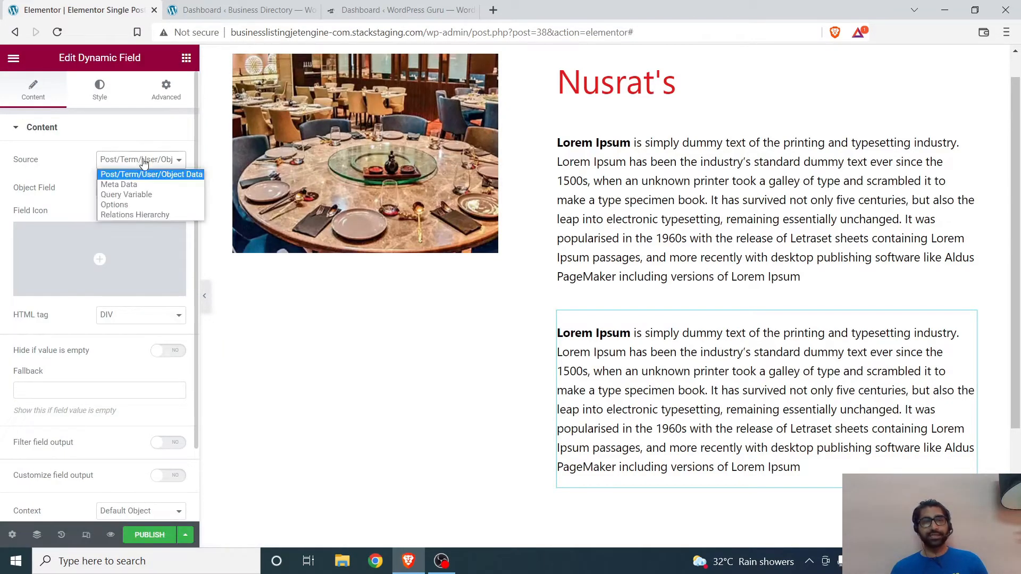
left_click(114, 183)
left_click(116, 187)
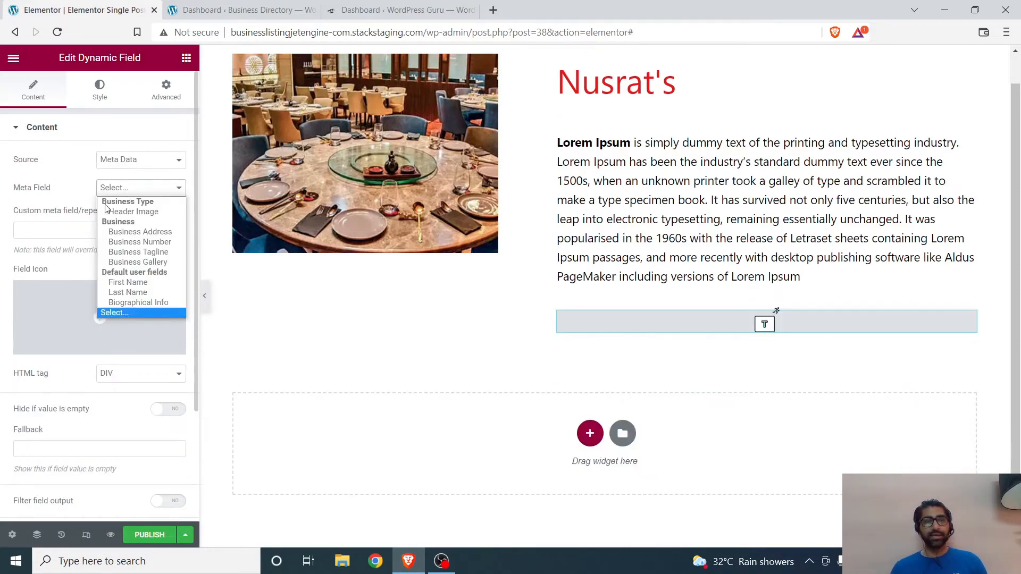
left_click(139, 232)
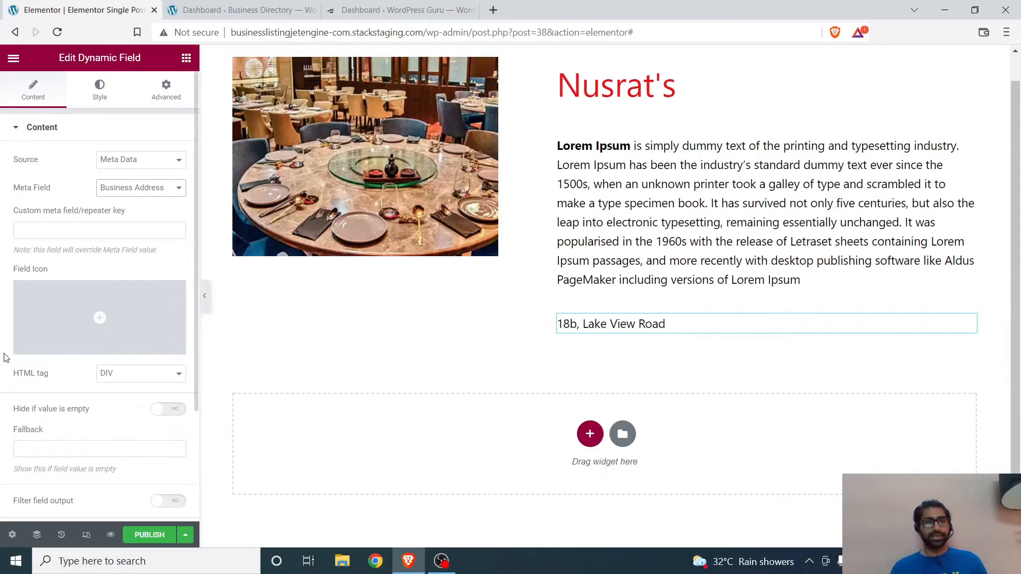
Step: Search the icon library for "map" and give the business address field the solid Map icon
left_click(59, 296)
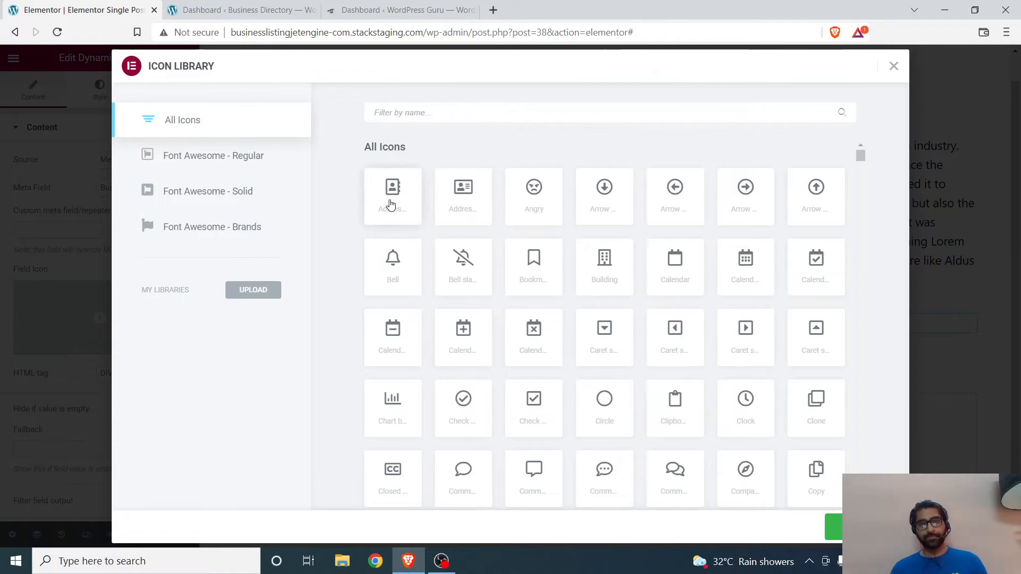
left_click(433, 109)
type("map")
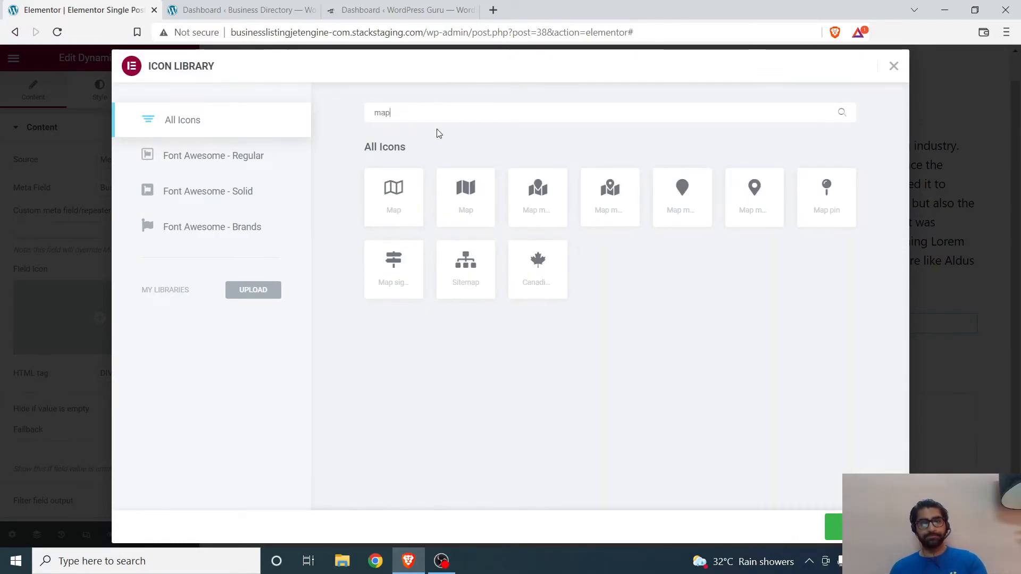
left_click(466, 205)
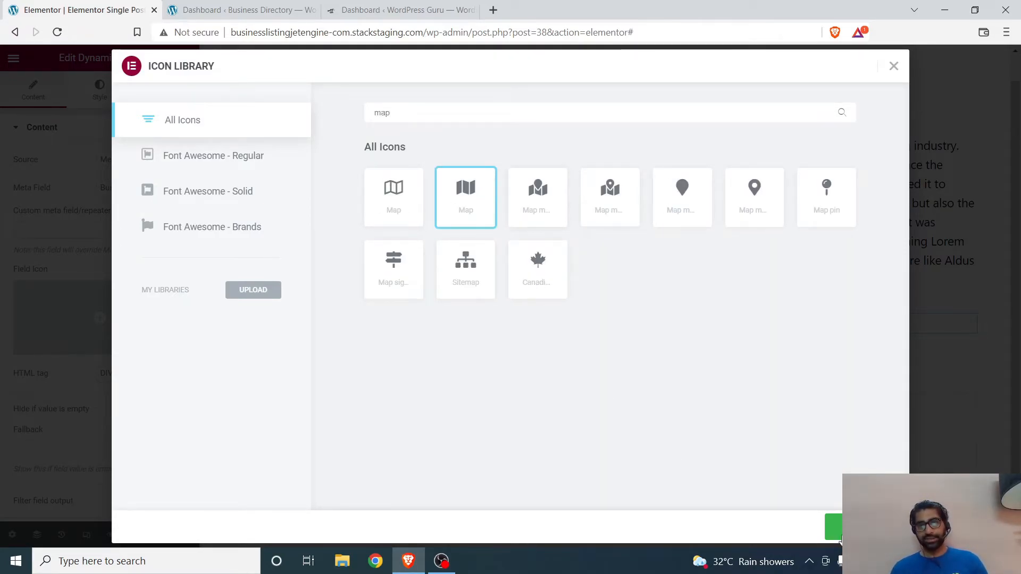
left_click(830, 532)
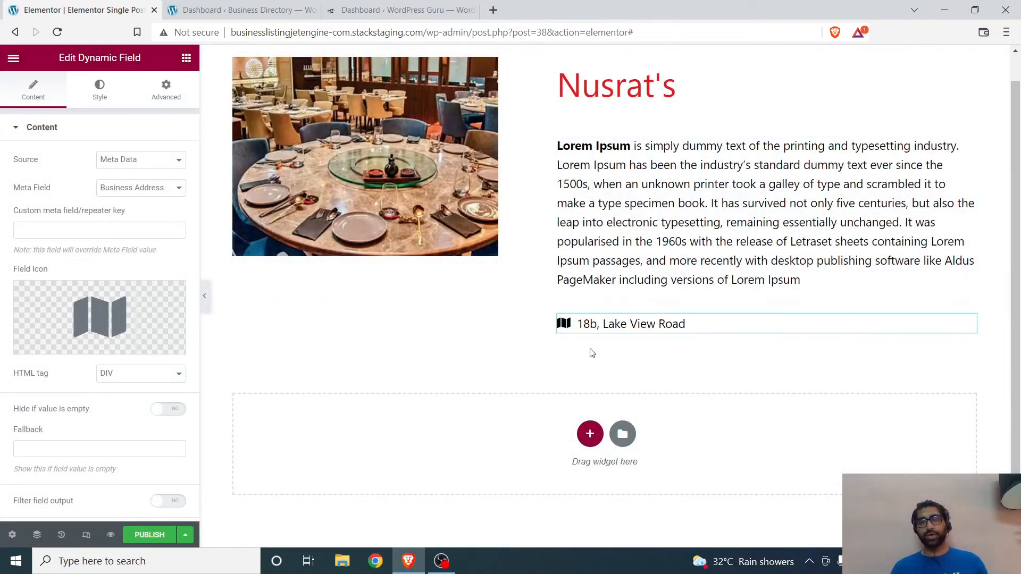
Step: Duplicate the business address field and set the copy's meta field to Business Number
right_click(676, 323)
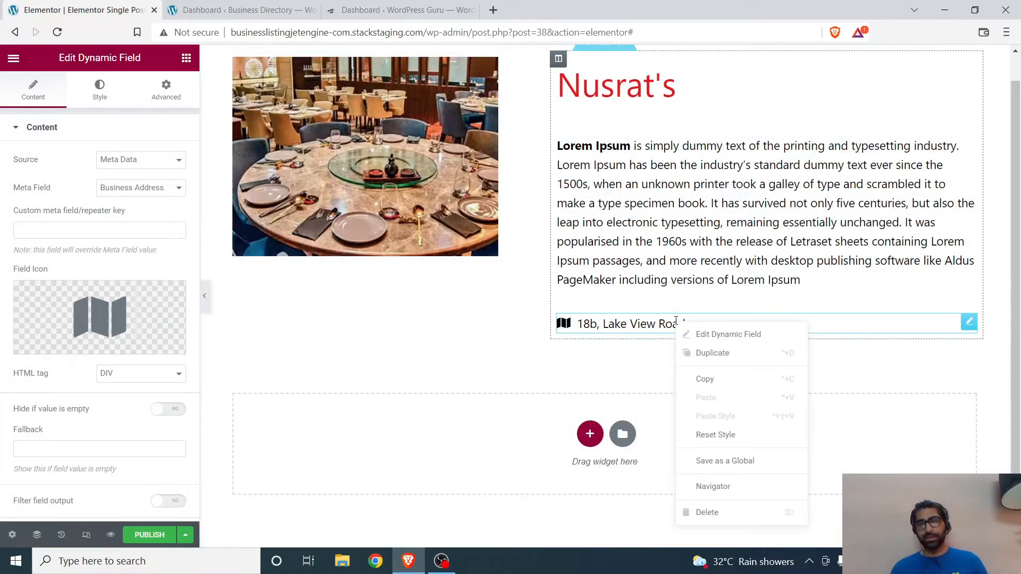
left_click(705, 353)
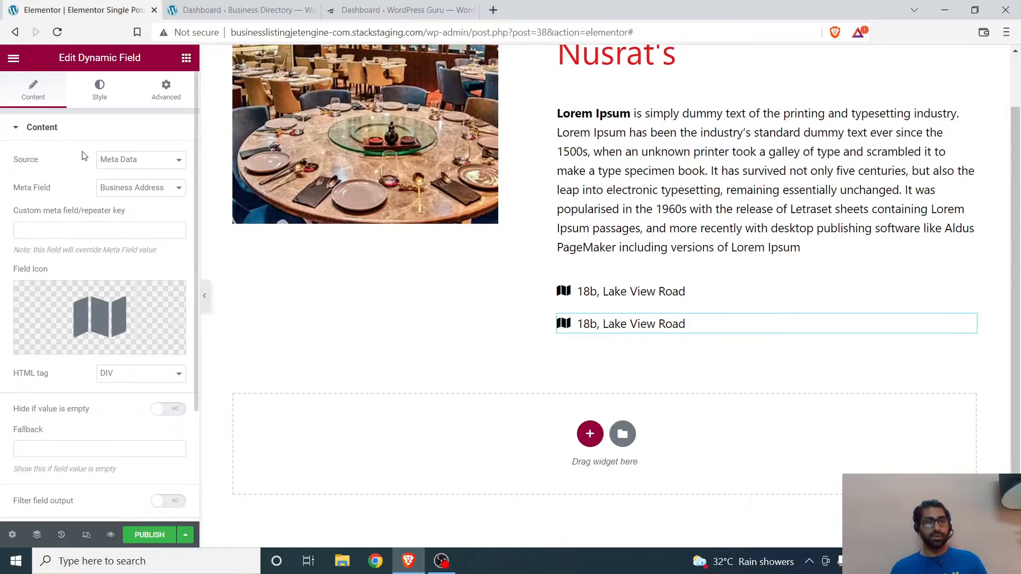
left_click(153, 189)
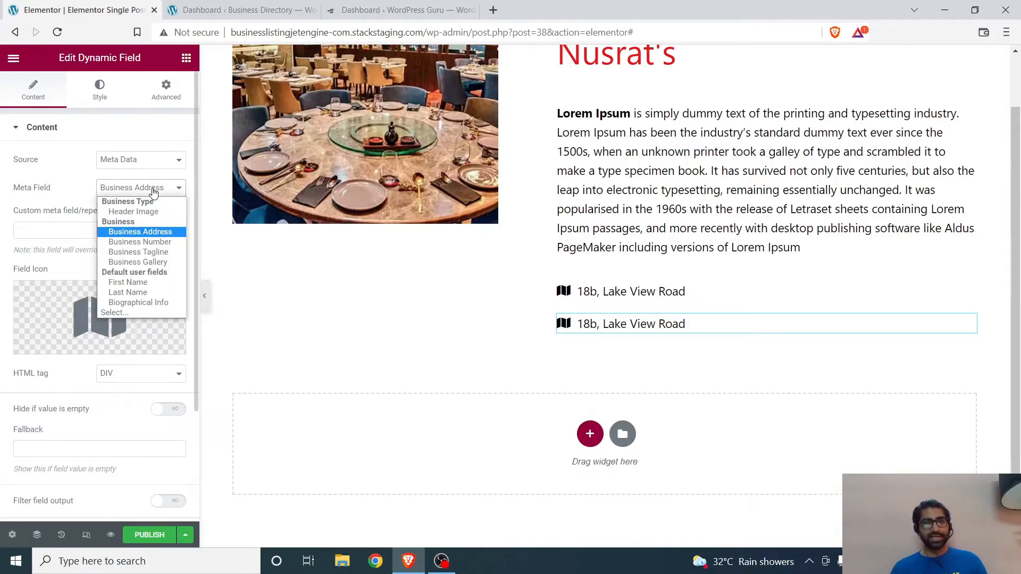
left_click(143, 241)
Step: Replace the business number field's icon with the solid Mobile icon from the icon library
left_click(57, 342)
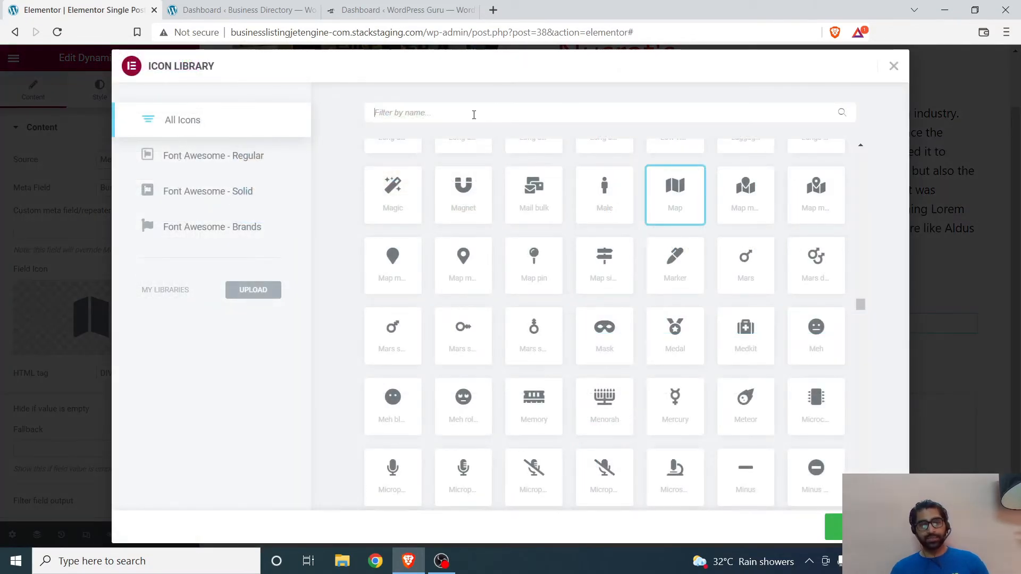
type("mobile")
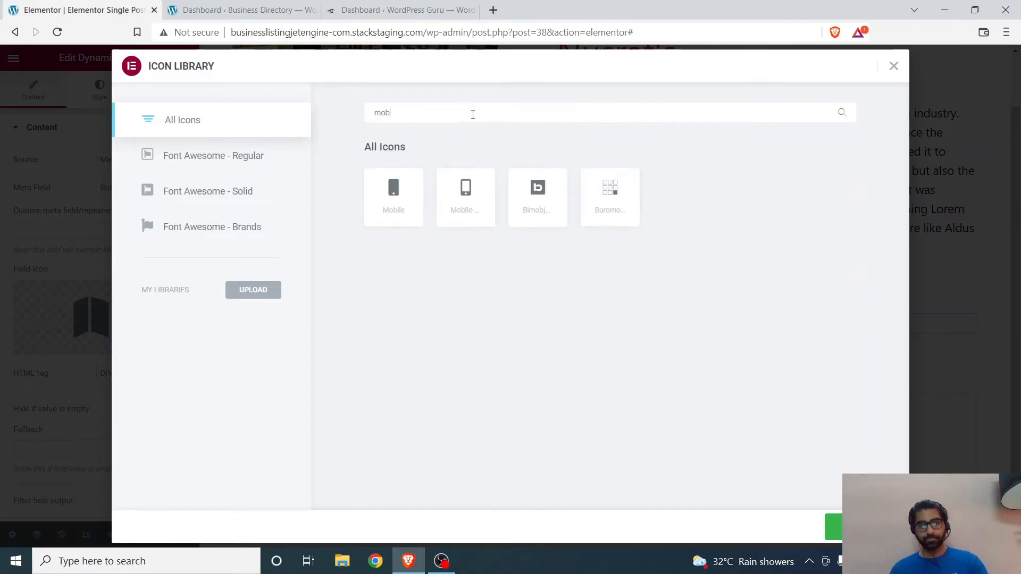
left_click(391, 207)
left_click(832, 527)
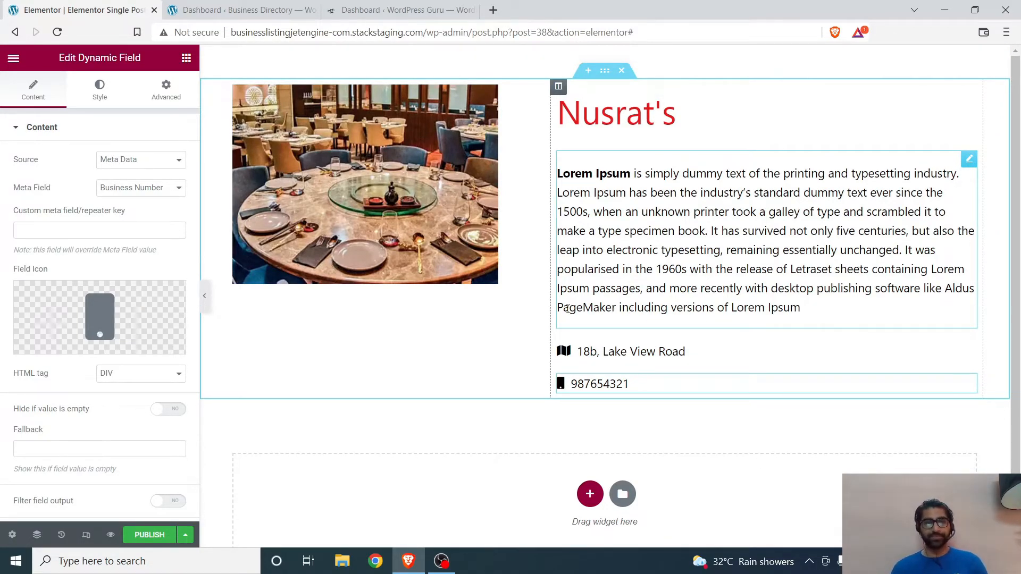
Step: Find the Google Maps widget and add it in a new section below the business details
left_click(186, 57)
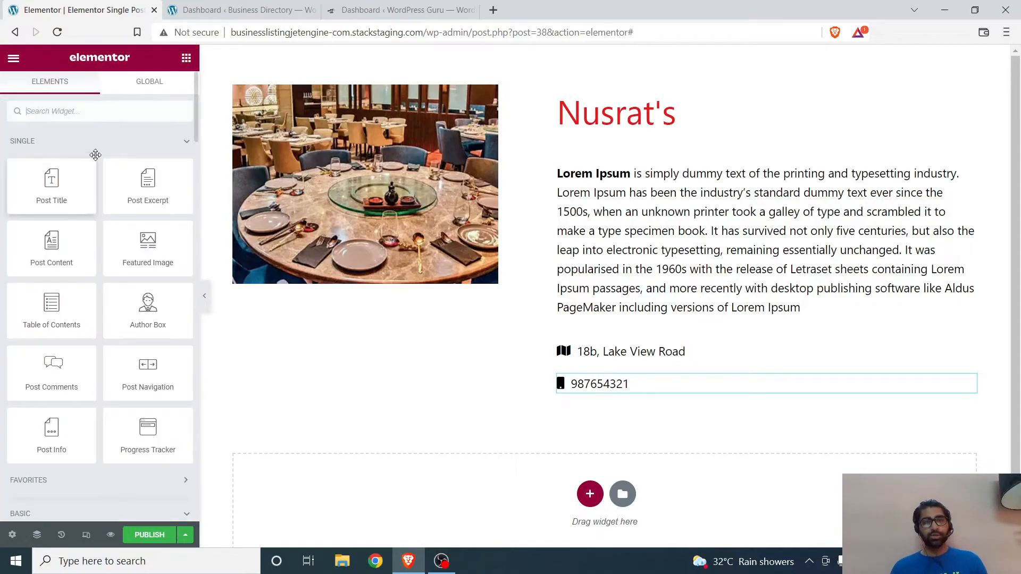
type("map")
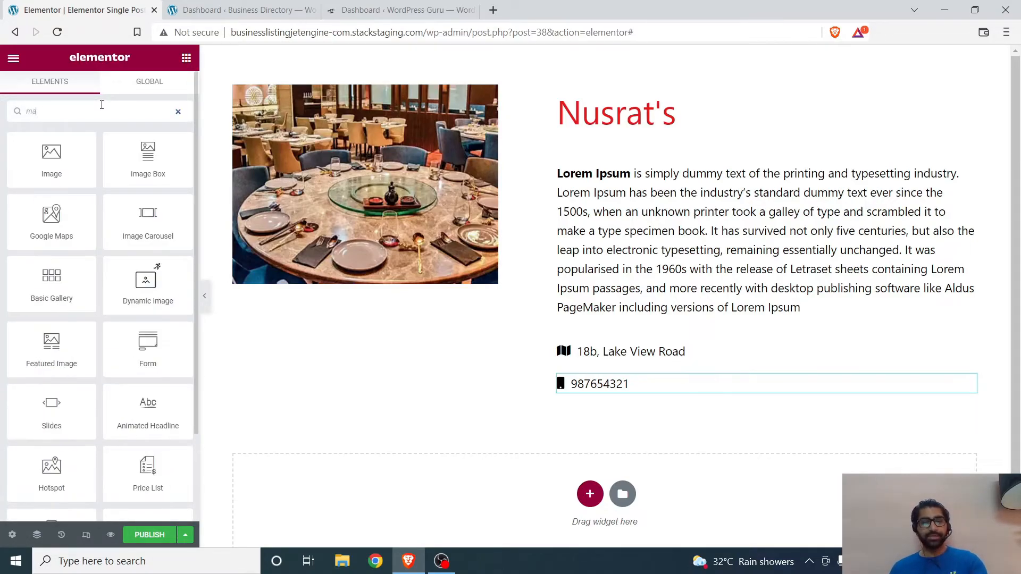
left_click_drag(51, 157, 485, 490)
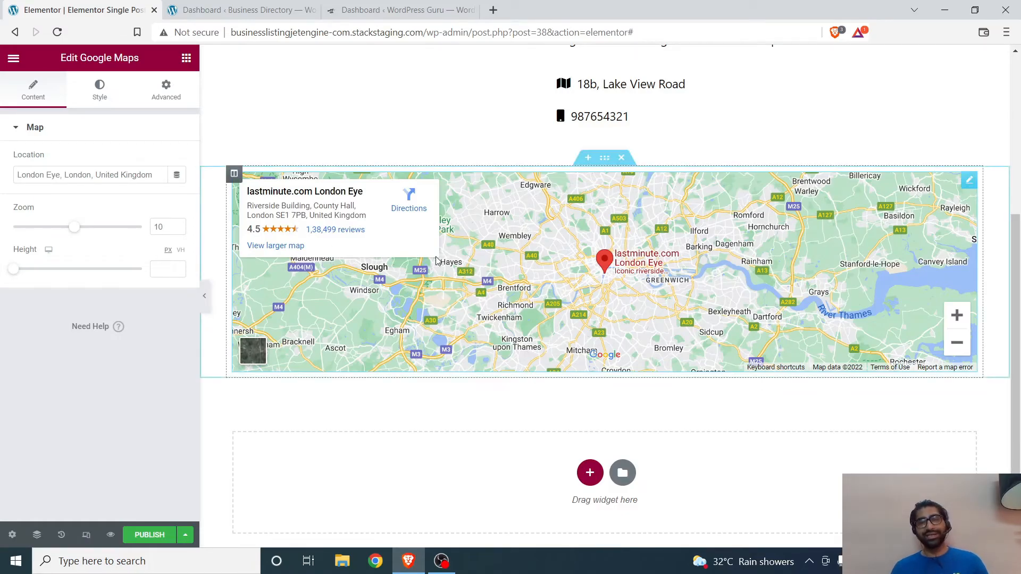
Step: Link the map's location dynamically to a JetEngine Custom Field, using Business Address as the field
scroll(436, 256, "up", 5)
scroll(426, 250, "down", 6)
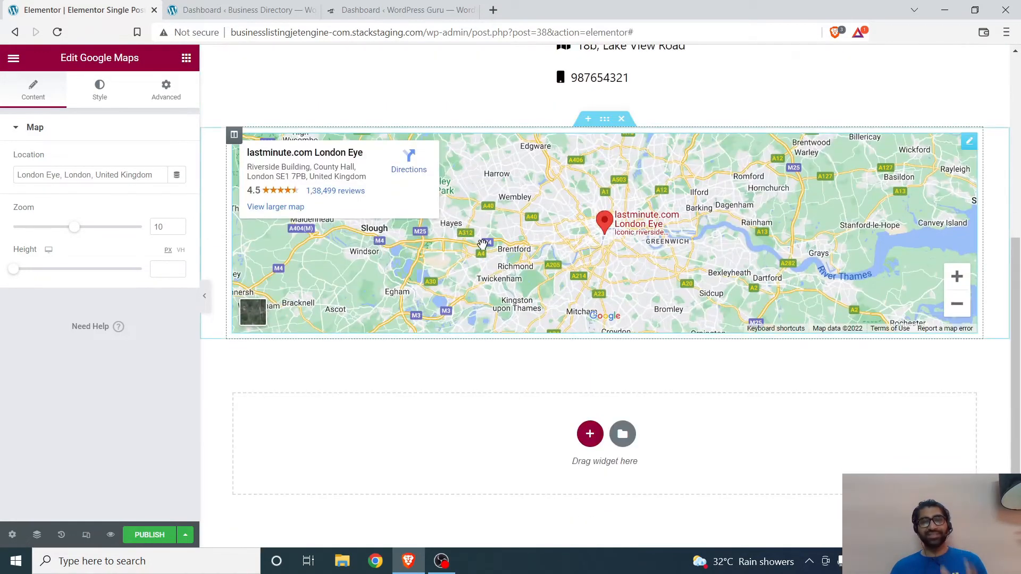
scroll(466, 250, "up", 5)
scroll(452, 248, "up", 1)
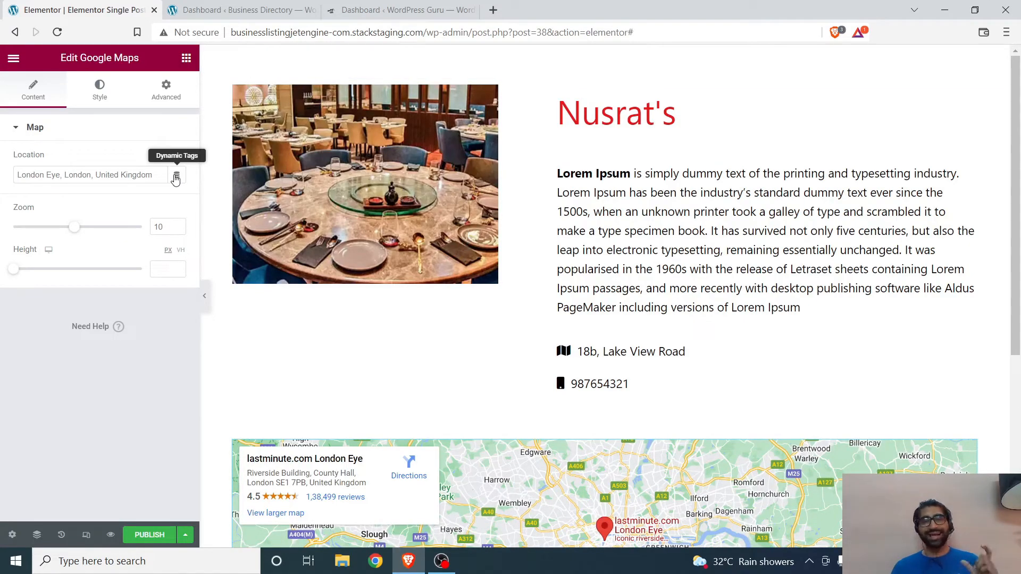
left_click(176, 178)
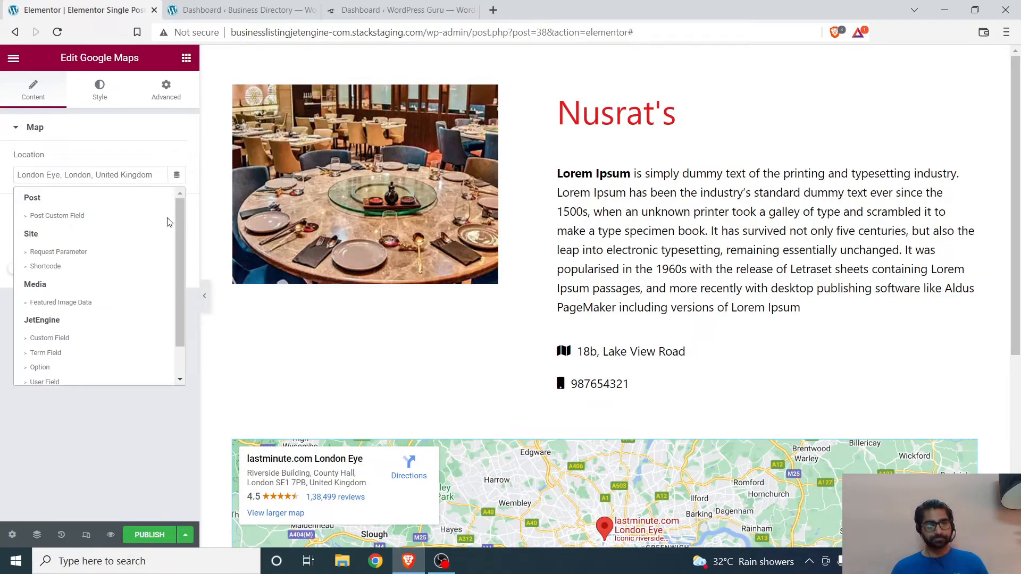
scroll(120, 279, "down", 2)
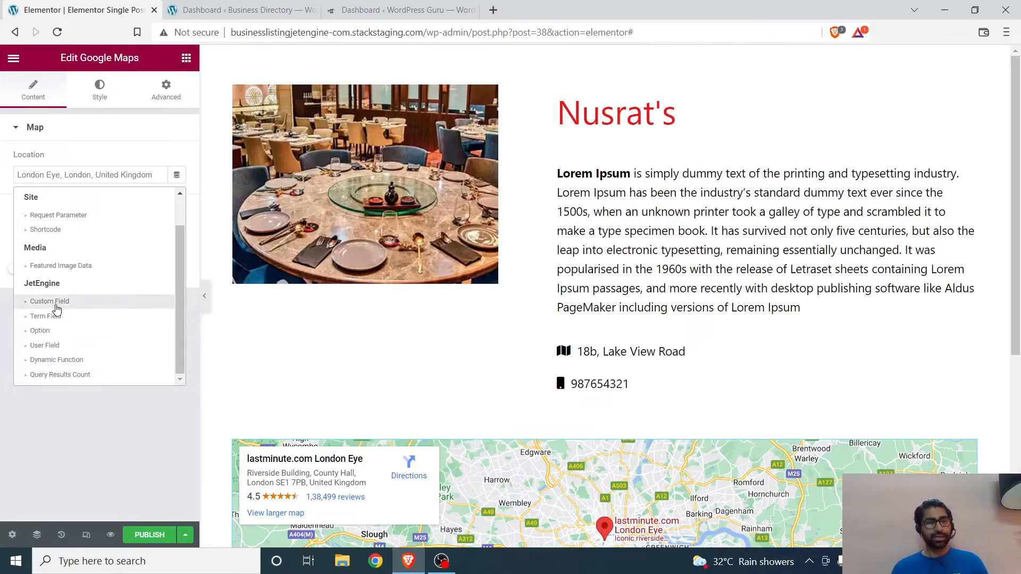
left_click(58, 308)
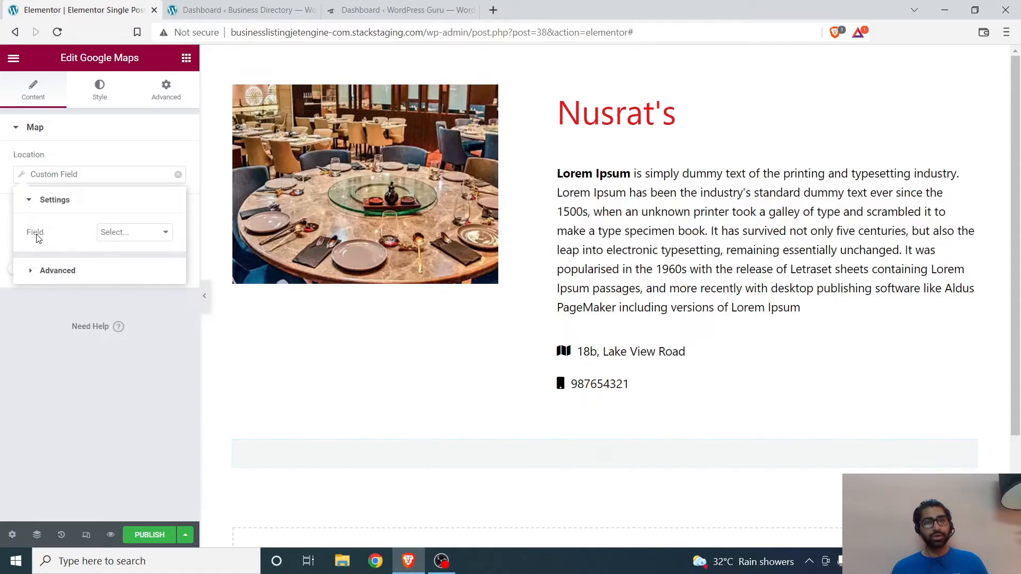
left_click(145, 233)
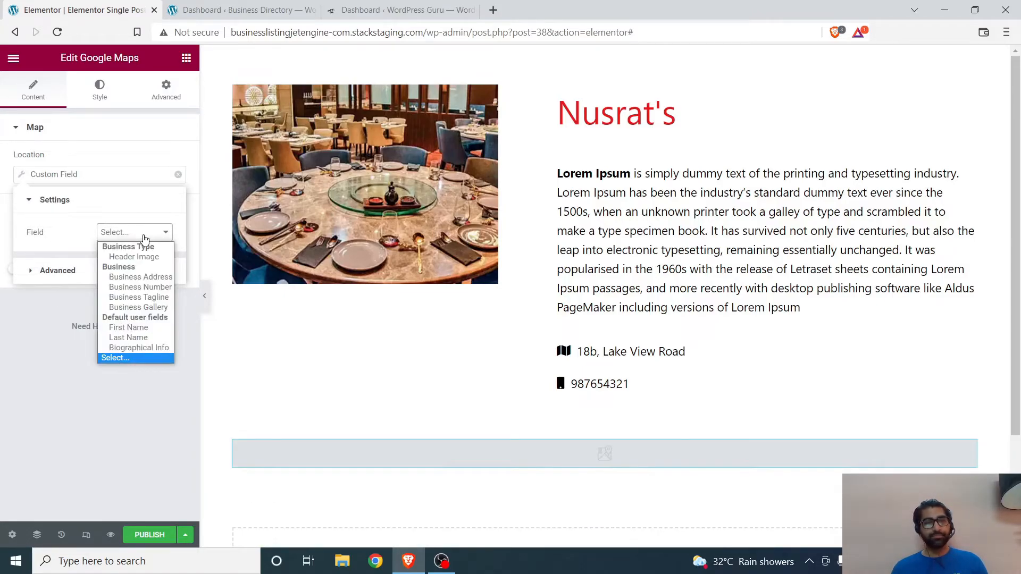
left_click(137, 279)
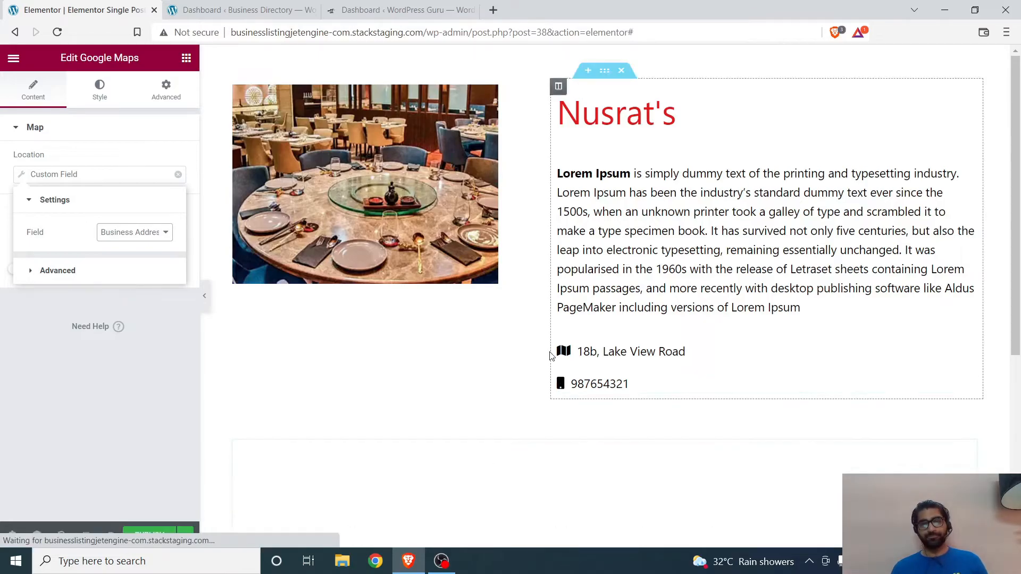
scroll(463, 336, "down", 4)
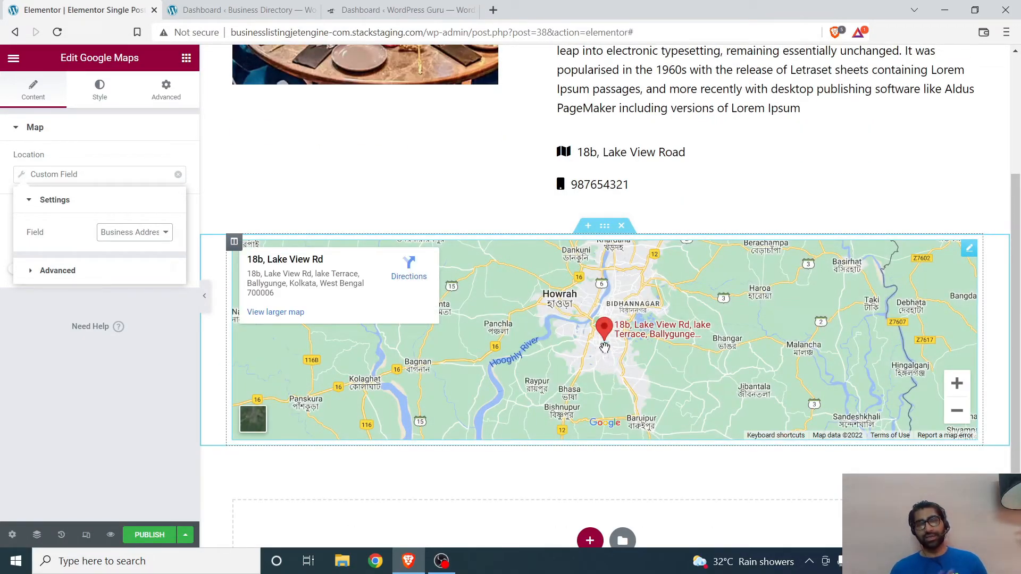
scroll(605, 348, "up", 4)
scroll(602, 327, "down", 4)
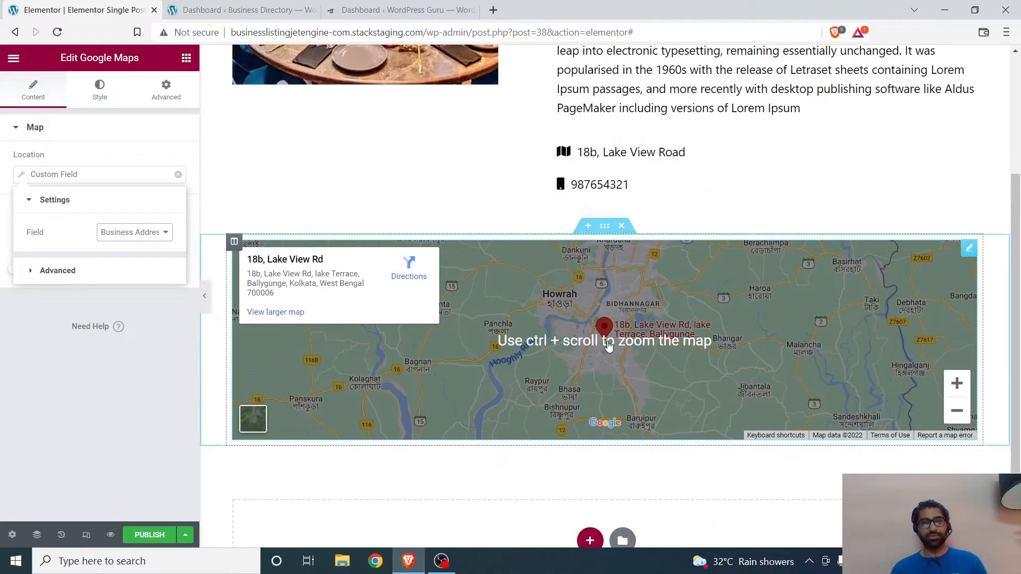
left_click(49, 395)
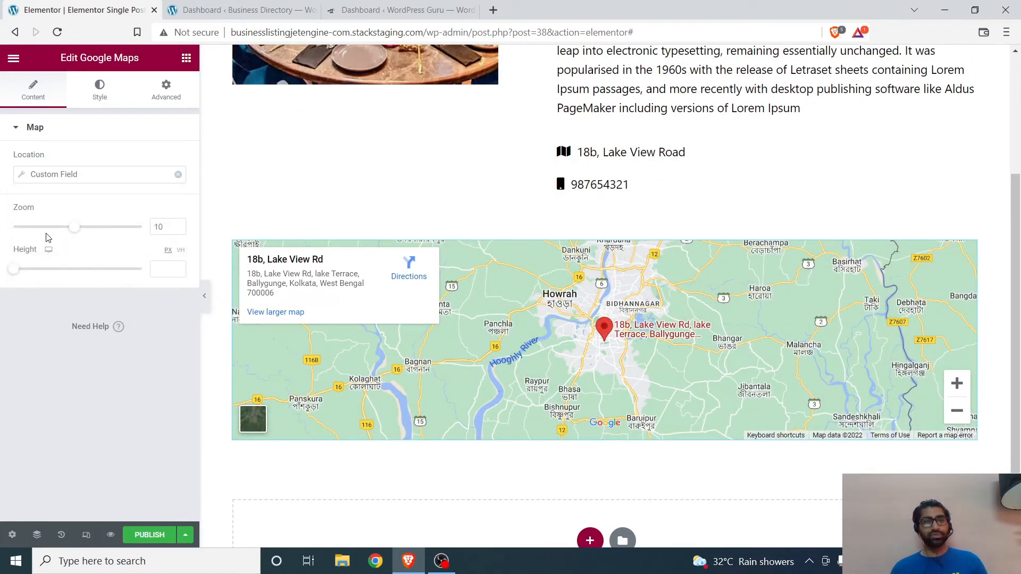
Step: Set the map's zoom to 12 and its height to 308 px
left_click_drag(78, 228, 87, 229)
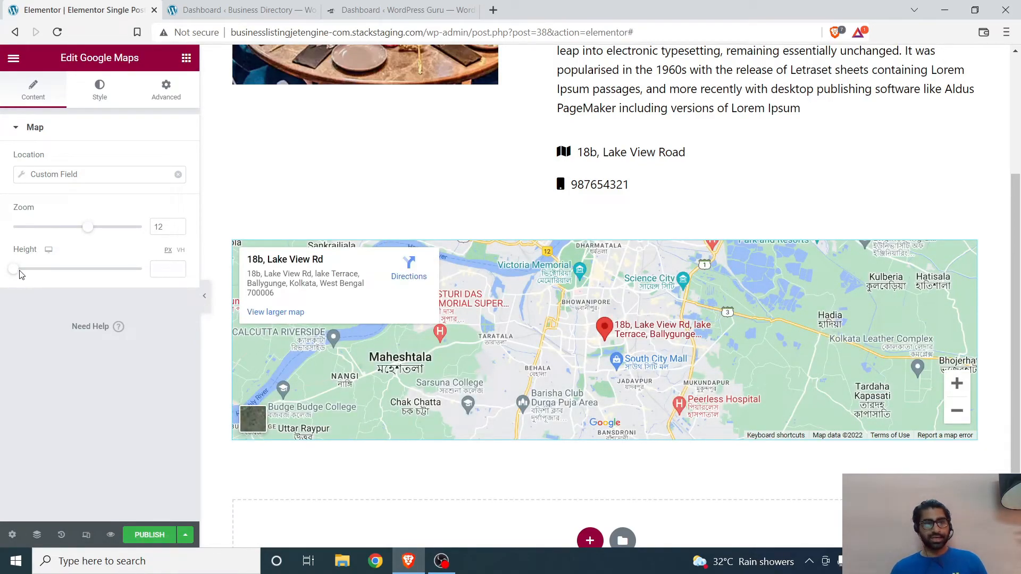
left_click_drag(17, 275, 38, 270)
Step: Duplicate the business title field and set the copy's source to Meta Data with the Business Tagline meta field
scroll(317, 103, "up", 4)
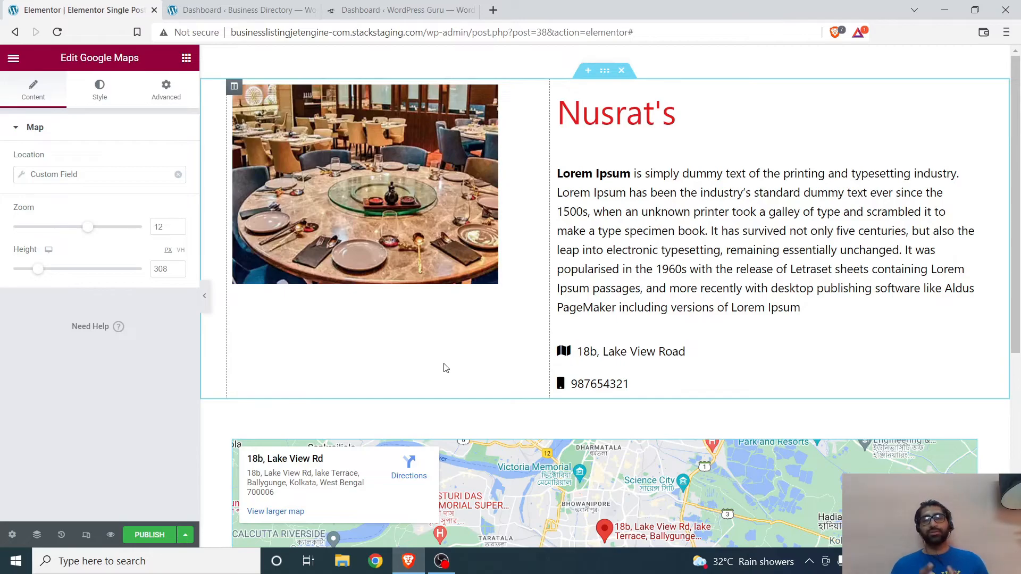
right_click(618, 110)
left_click(646, 139)
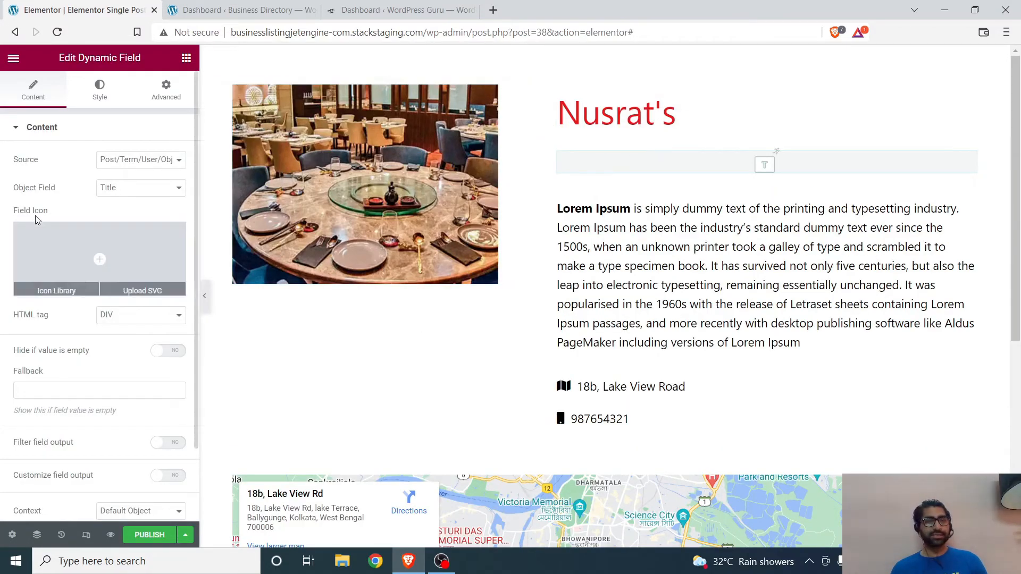
left_click(119, 191)
left_click(139, 134)
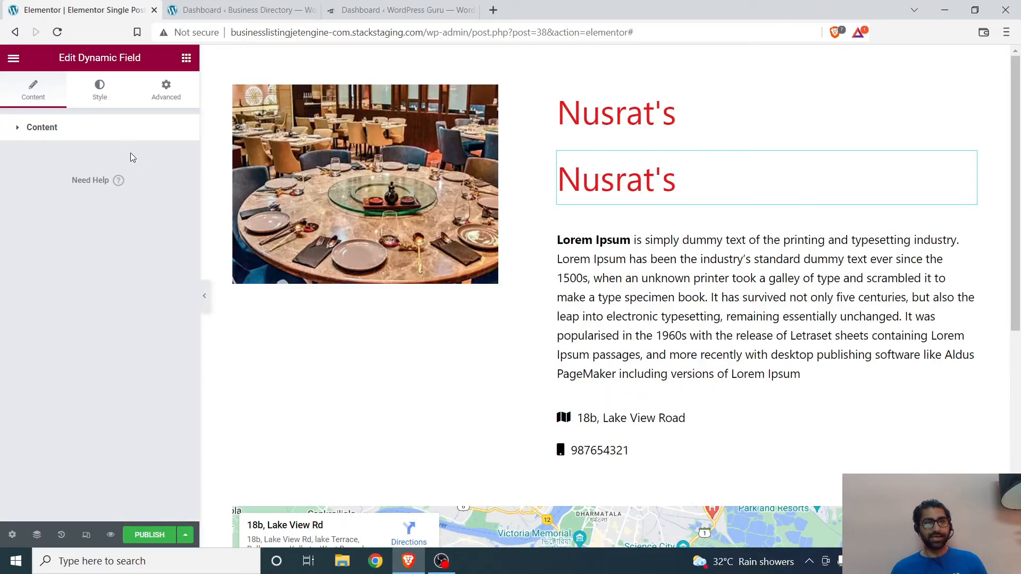
left_click(107, 132)
left_click(140, 159)
left_click(141, 183)
left_click(141, 188)
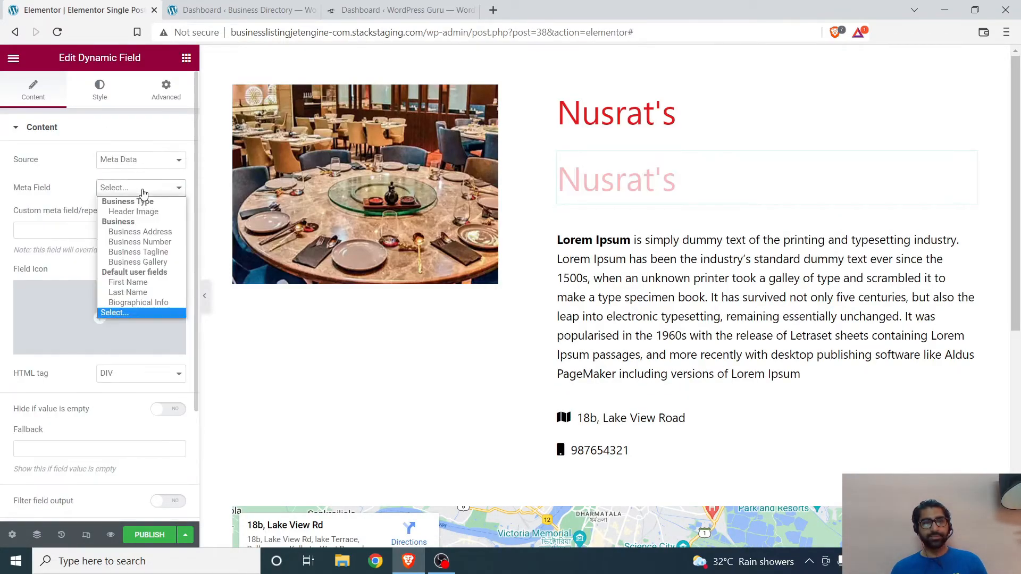
left_click(143, 254)
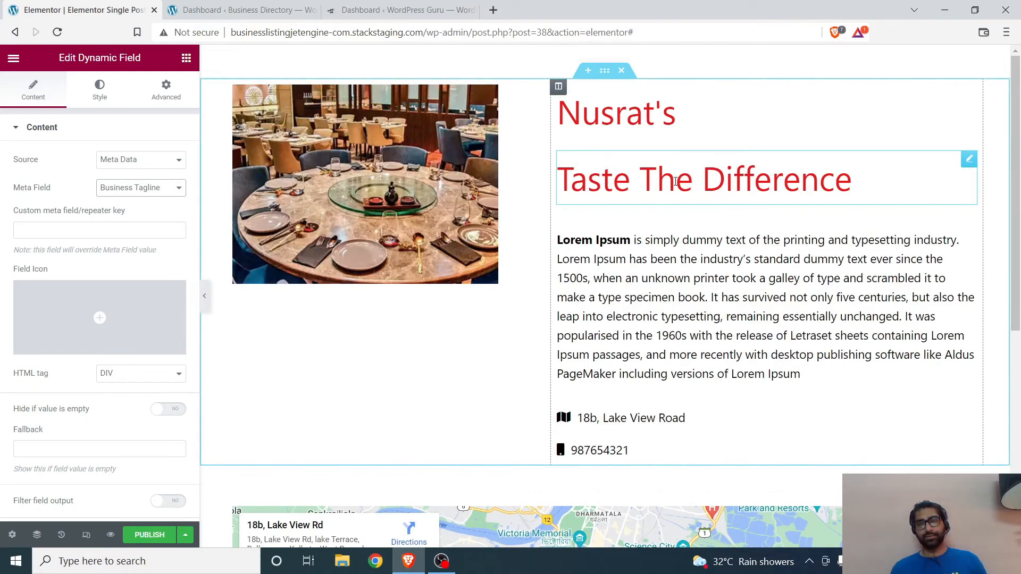
Step: Style the business tagline with black text and a font size of 20 px
left_click(100, 91)
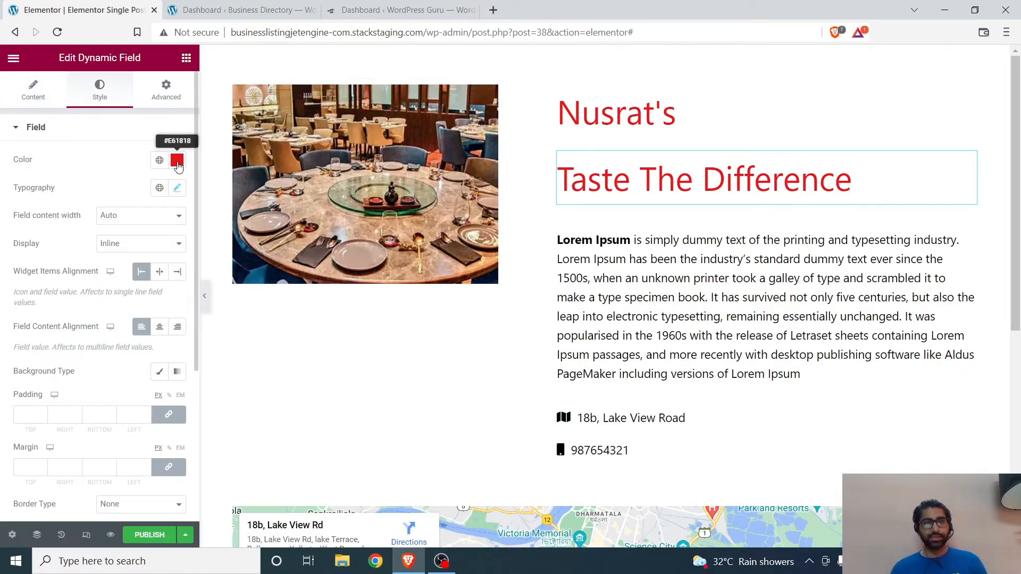
left_click(177, 162)
left_click_drag(81, 214, 1, 321)
left_click(2, 288)
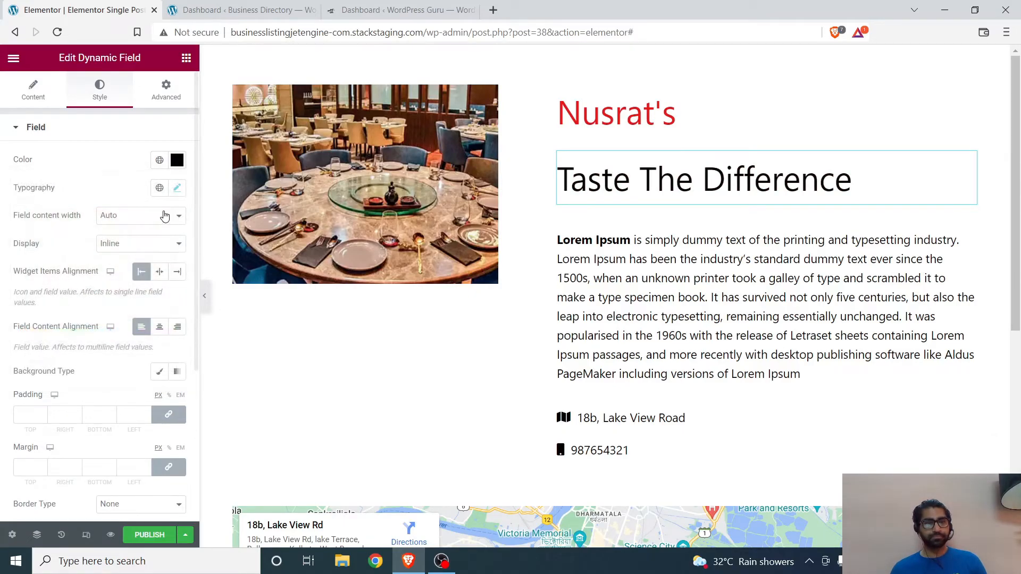
left_click(177, 187)
left_click_drag(65, 292, 32, 302)
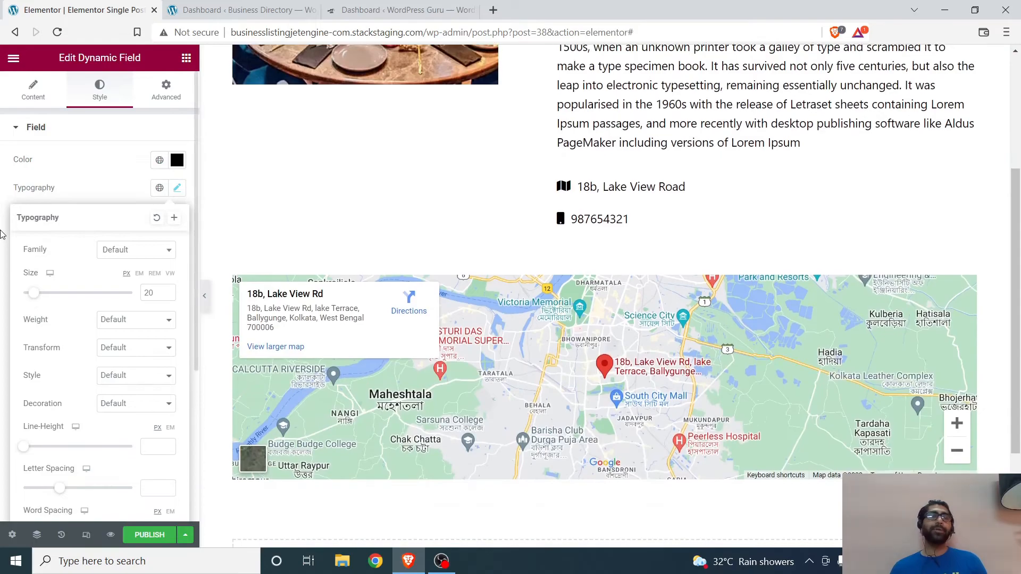
left_click(3, 235)
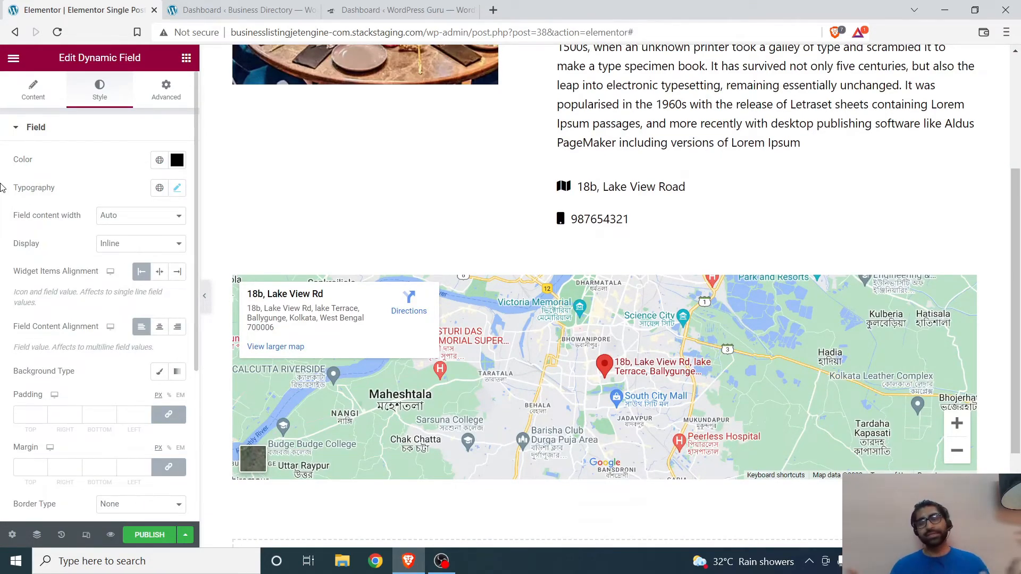
scroll(559, 129, "down", 3)
scroll(558, 129, "up", 7)
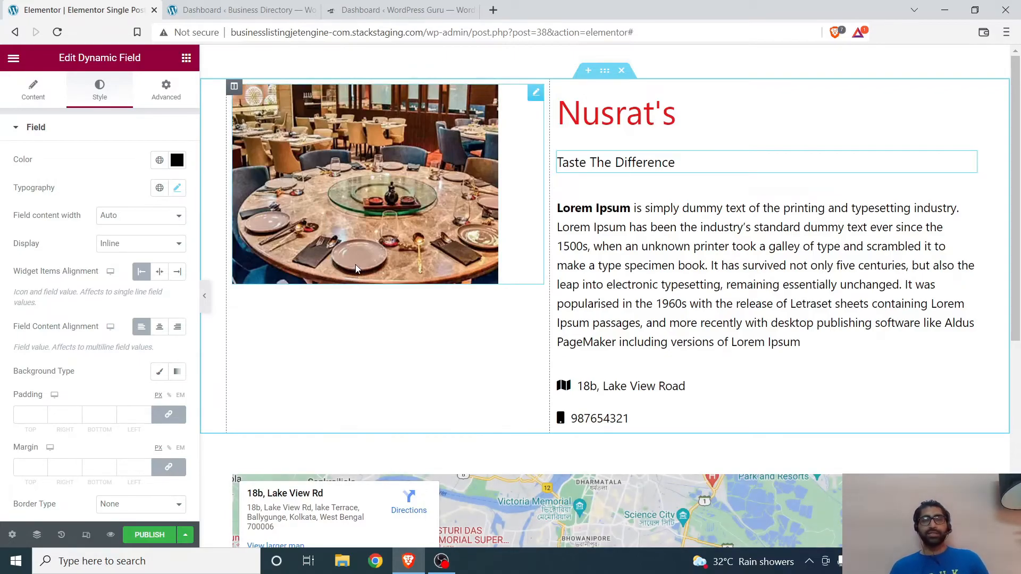
scroll(328, 209, "down", 8)
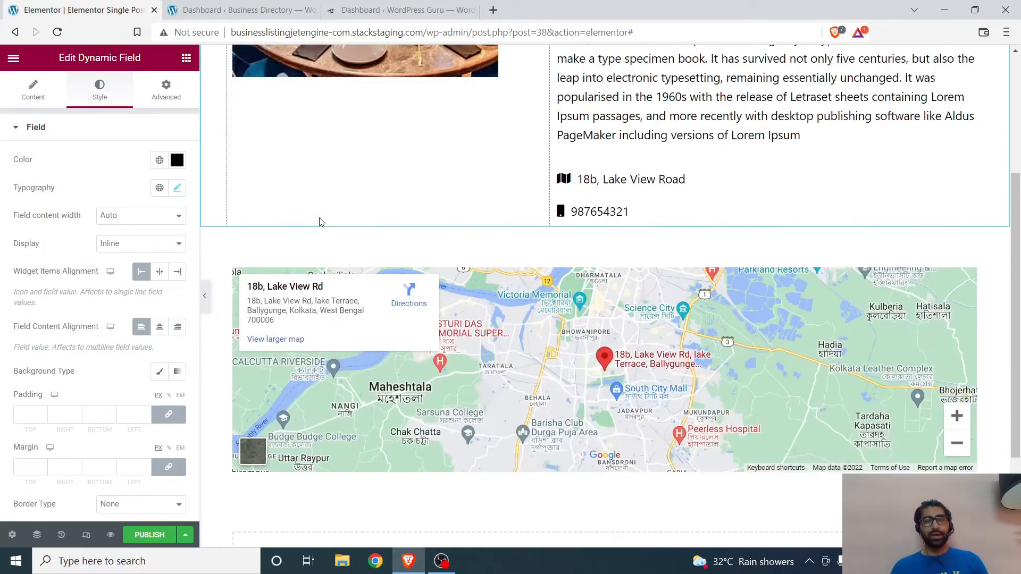
scroll(318, 215, "up", 8)
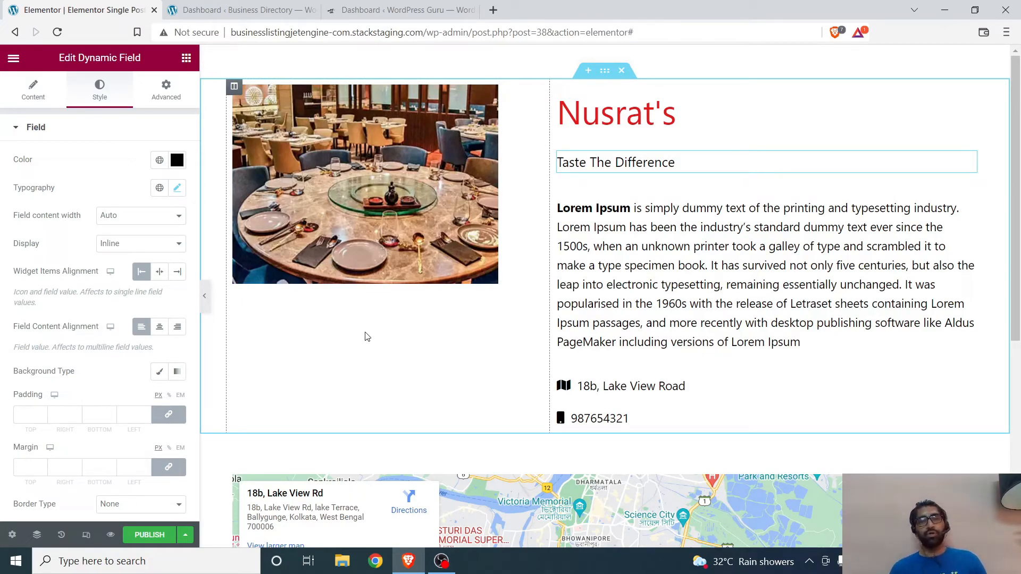
scroll(349, 298, "down", 5)
scroll(348, 294, "up", 5)
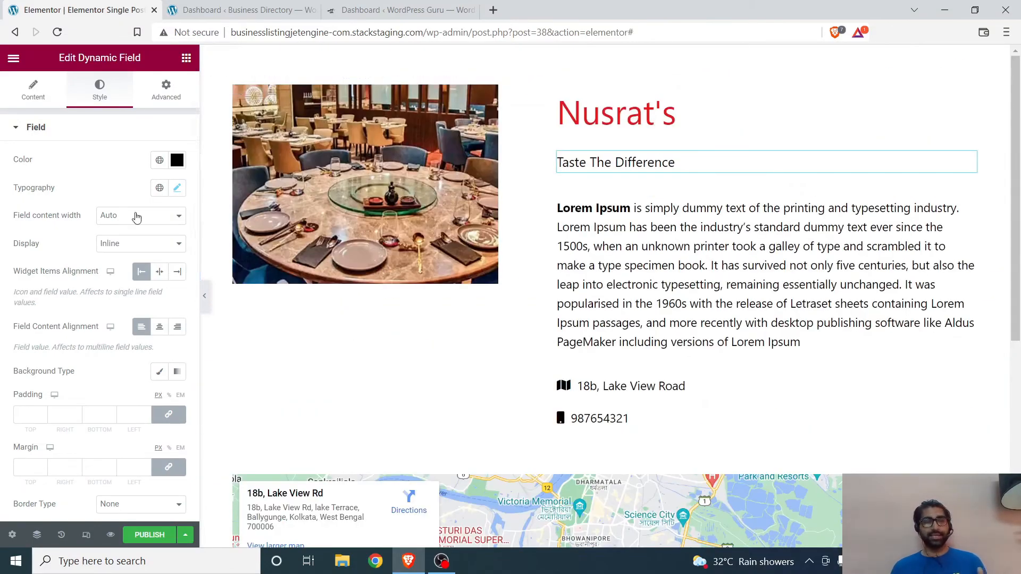
Step: Add a single-column inner section below the business image and widen the column that holds them
left_click(187, 57)
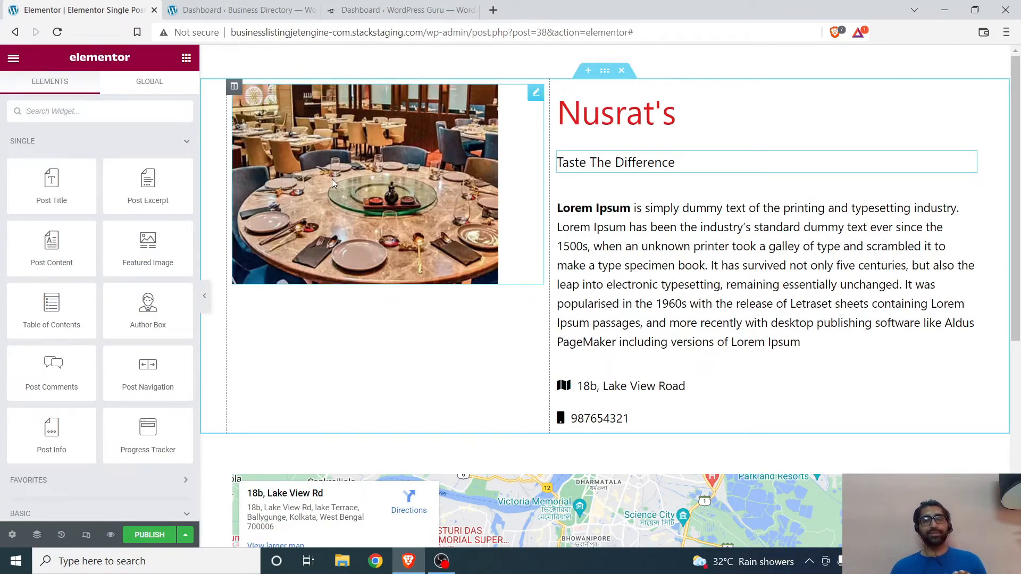
scroll(332, 179, "down", 2)
right_click(354, 153)
left_click(395, 183)
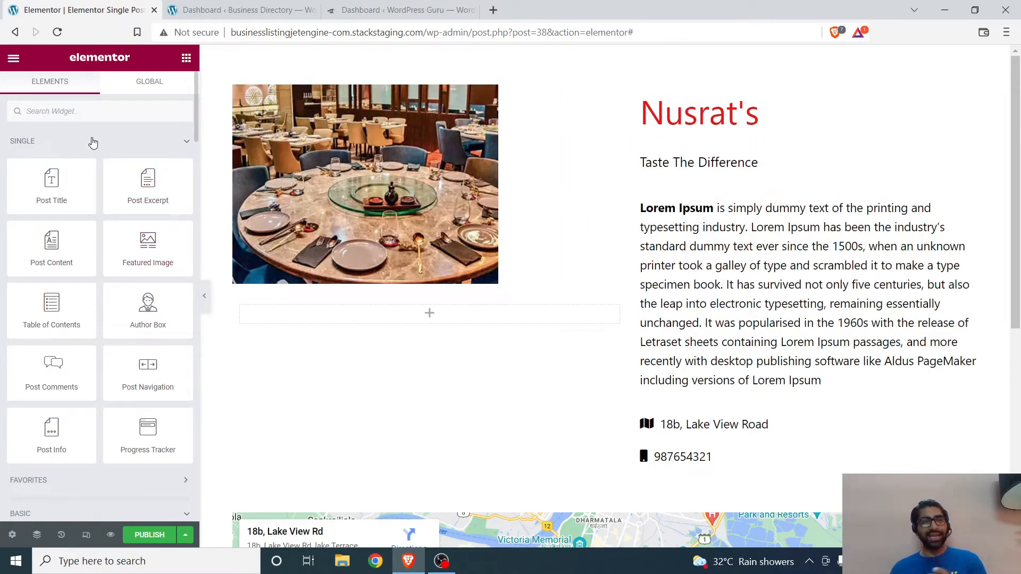
Step: Place an Image Carousel widget in the inner section and set its image size to Large - 1024 x 1024
type("image")
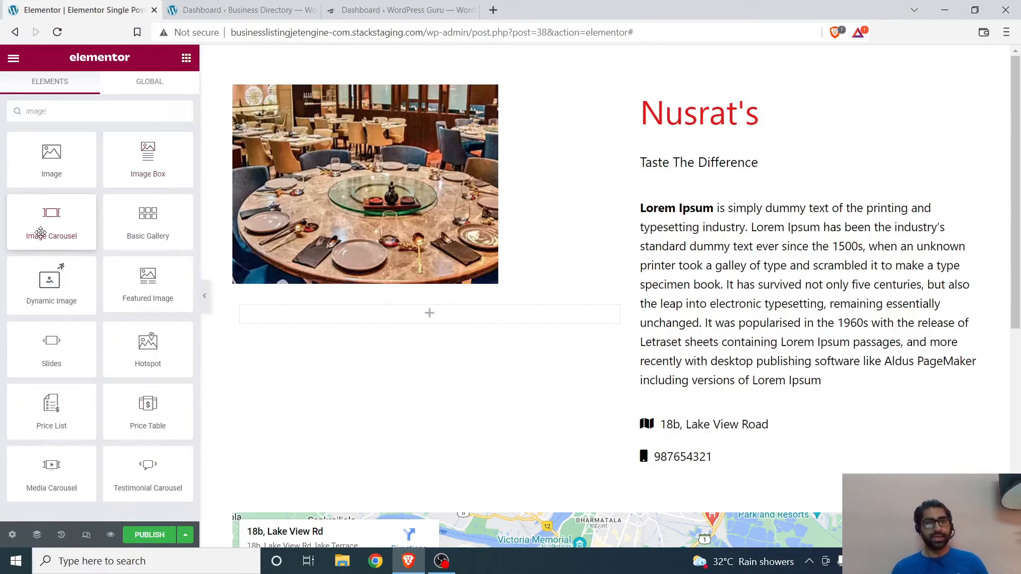
left_click_drag(40, 234, 386, 321)
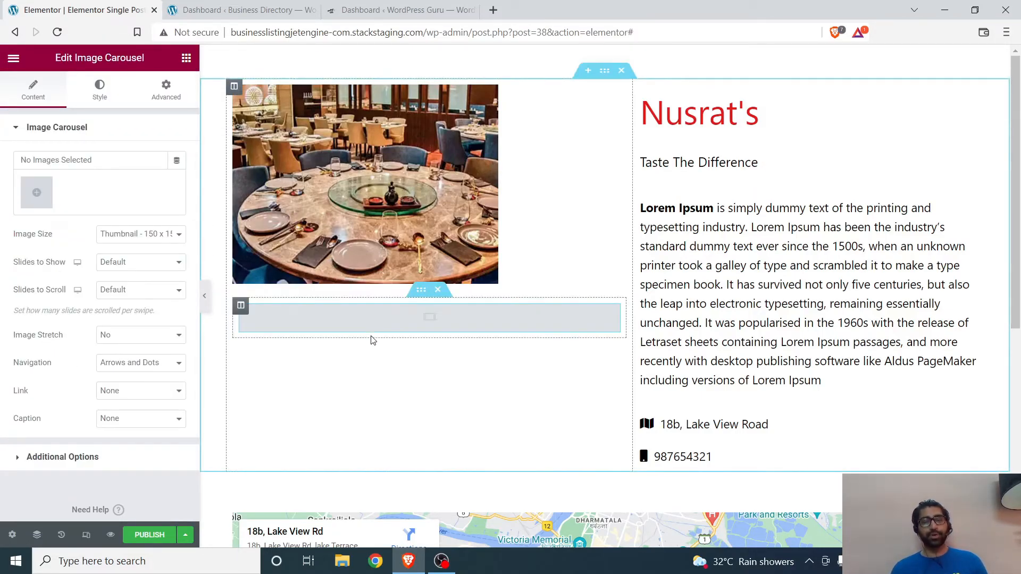
left_click(129, 239)
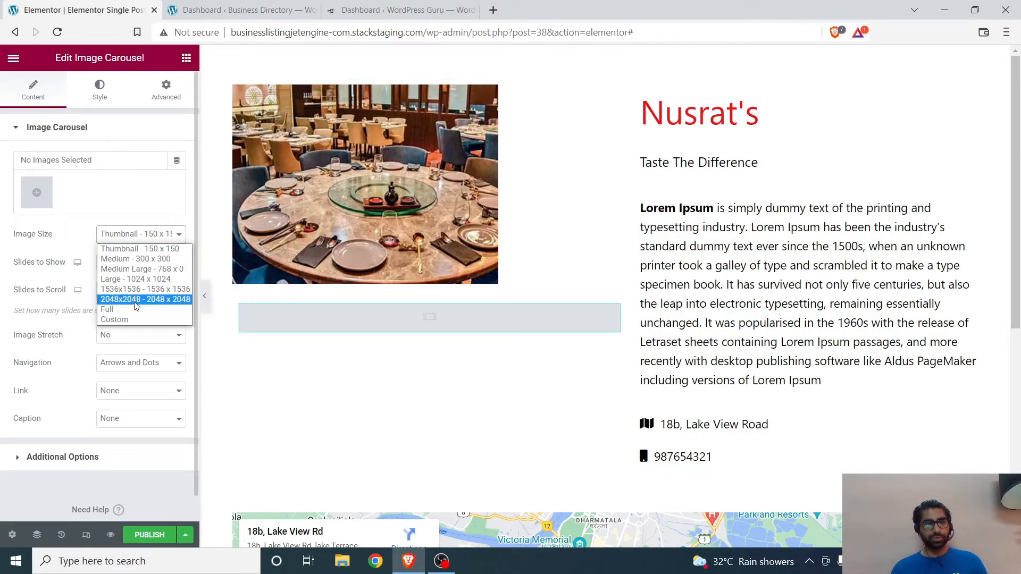
left_click(140, 283)
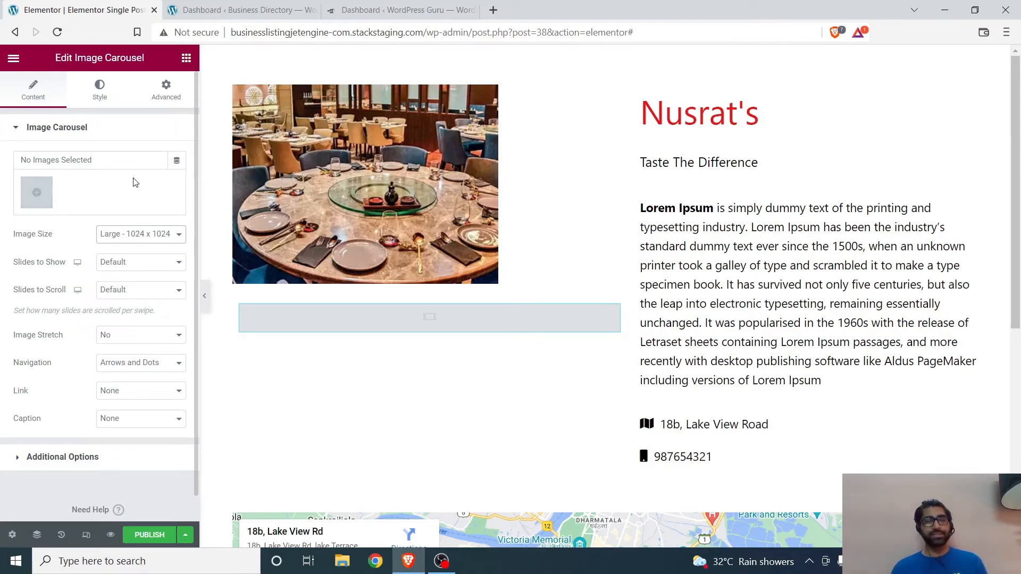
Step: Link the carousel's images dynamically to a JetEngine Gallery, using Business Gallery as the field
left_click(177, 161)
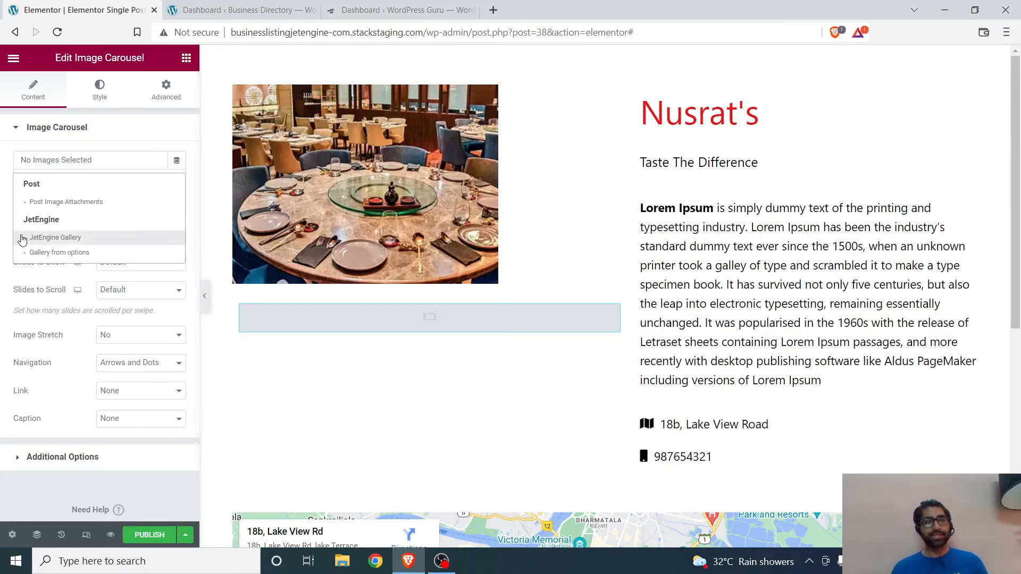
left_click(50, 240)
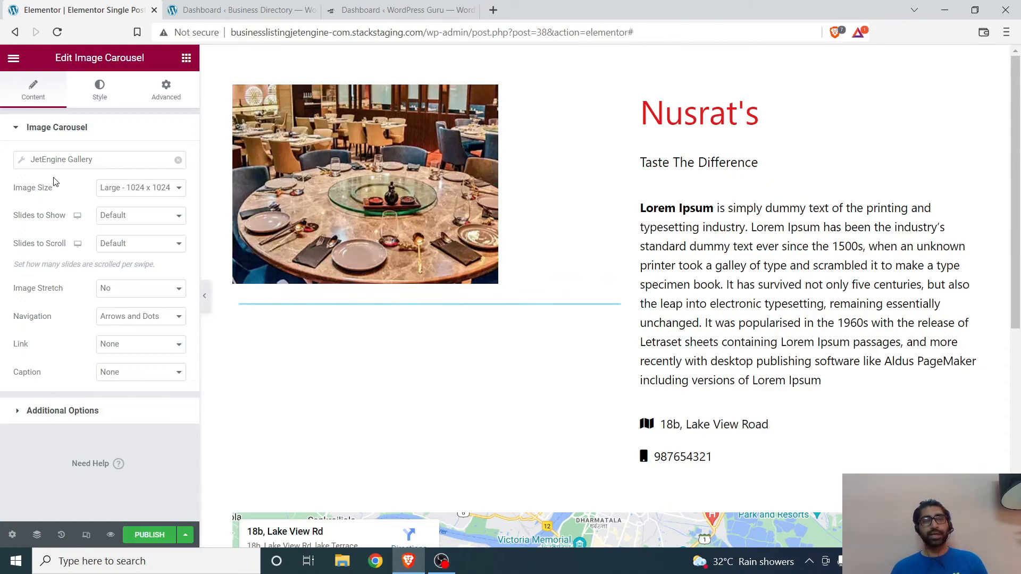
left_click(22, 164)
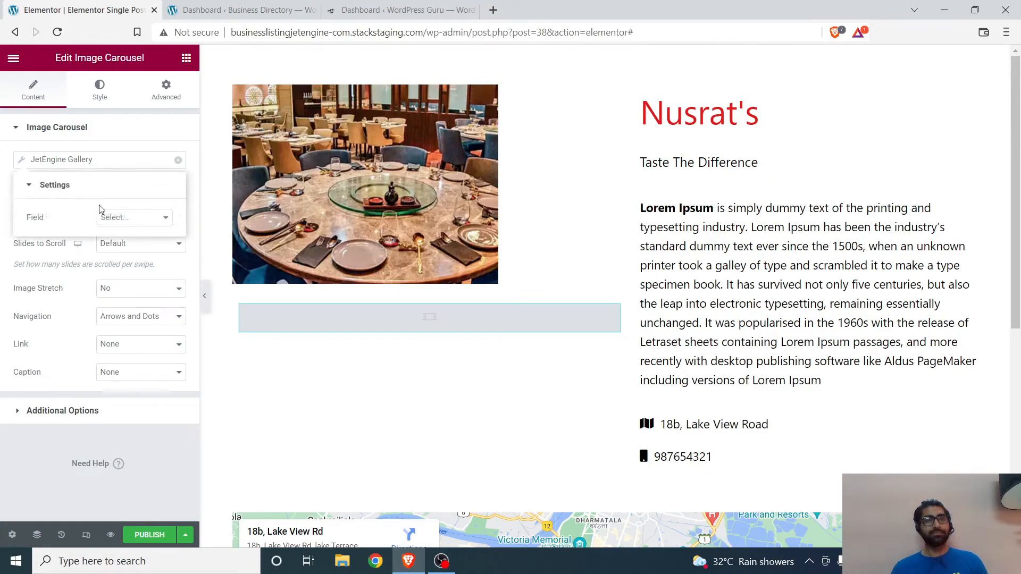
left_click(139, 219)
left_click(133, 242)
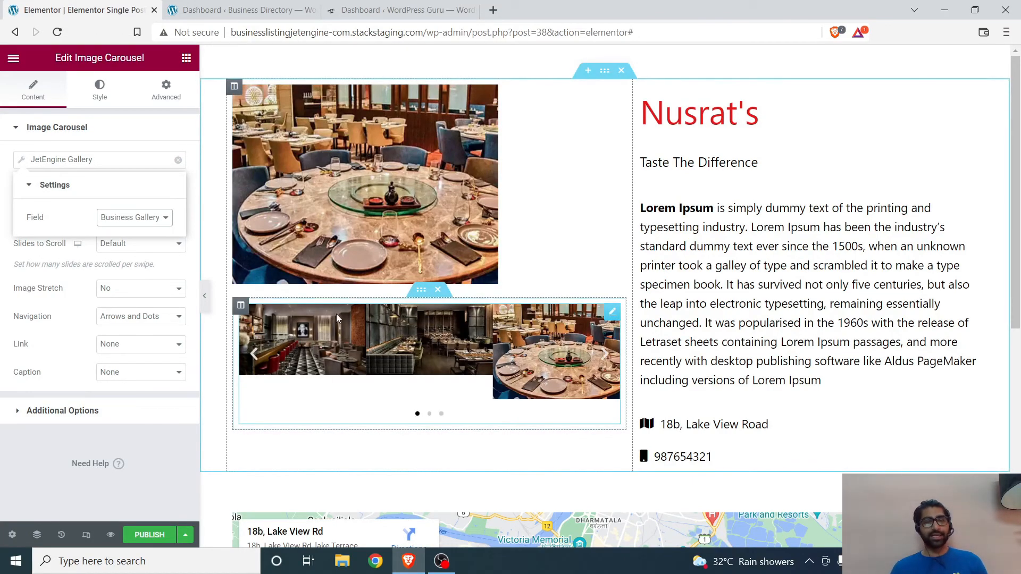
left_click(50, 255)
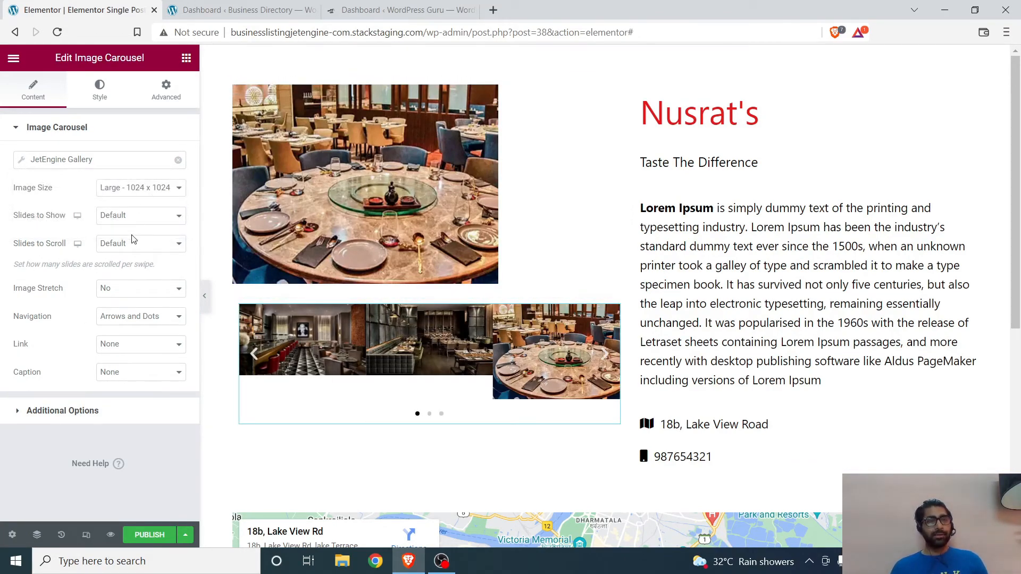
Step: Set the carousel to show 1 slide at a time and page through its images
left_click(124, 218)
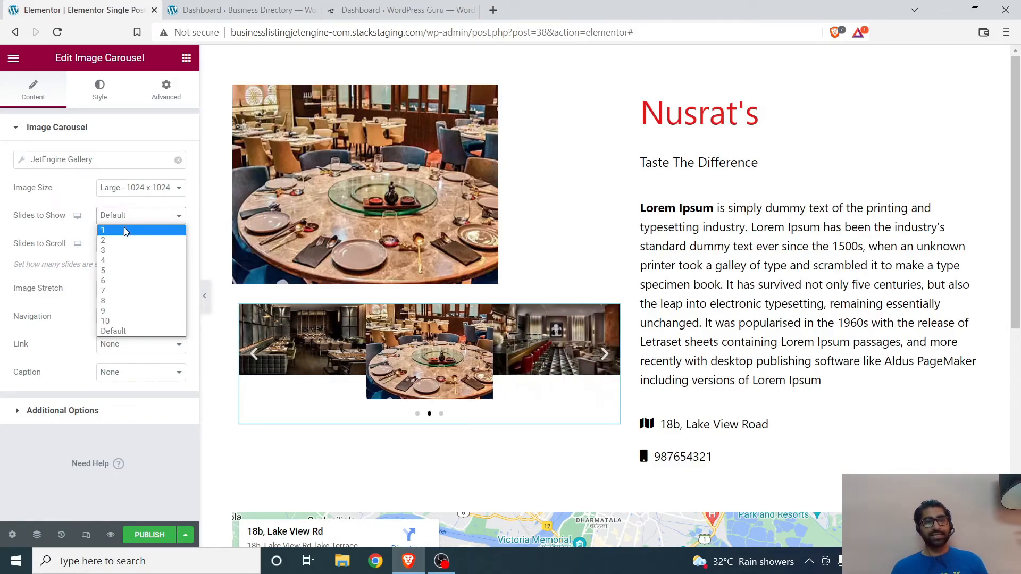
left_click(124, 230)
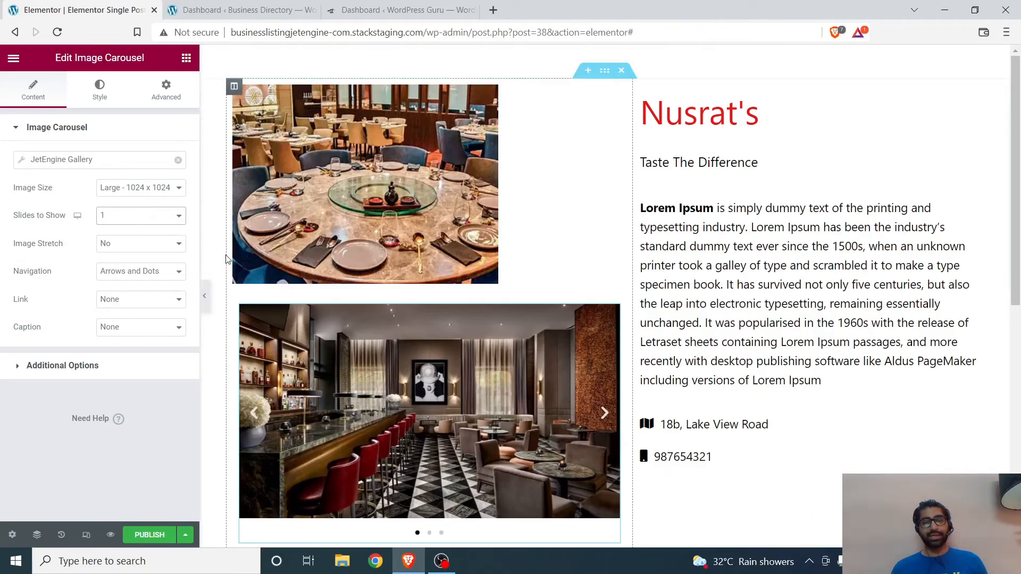
left_click(605, 413)
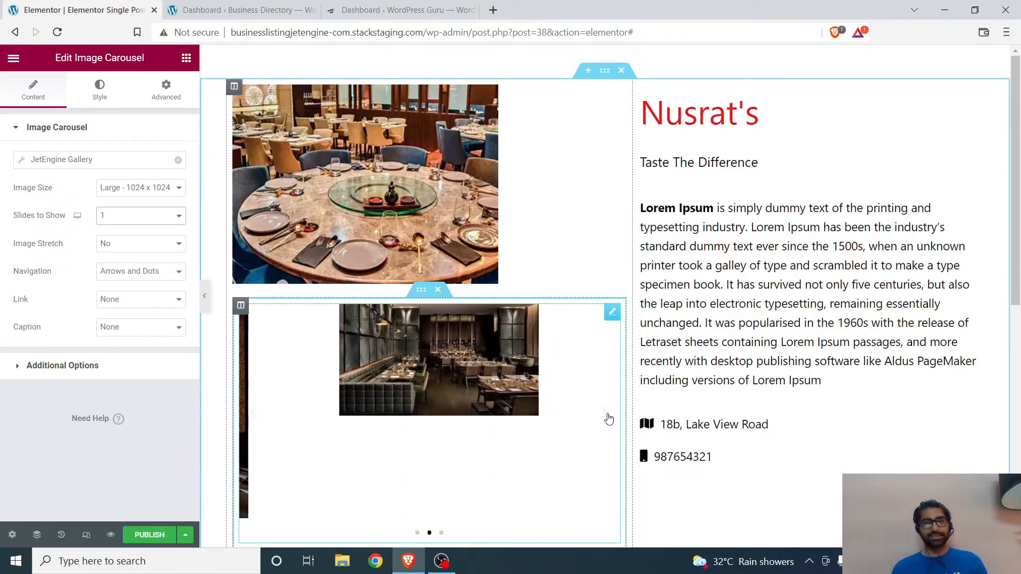
left_click(605, 414)
left_click(604, 414)
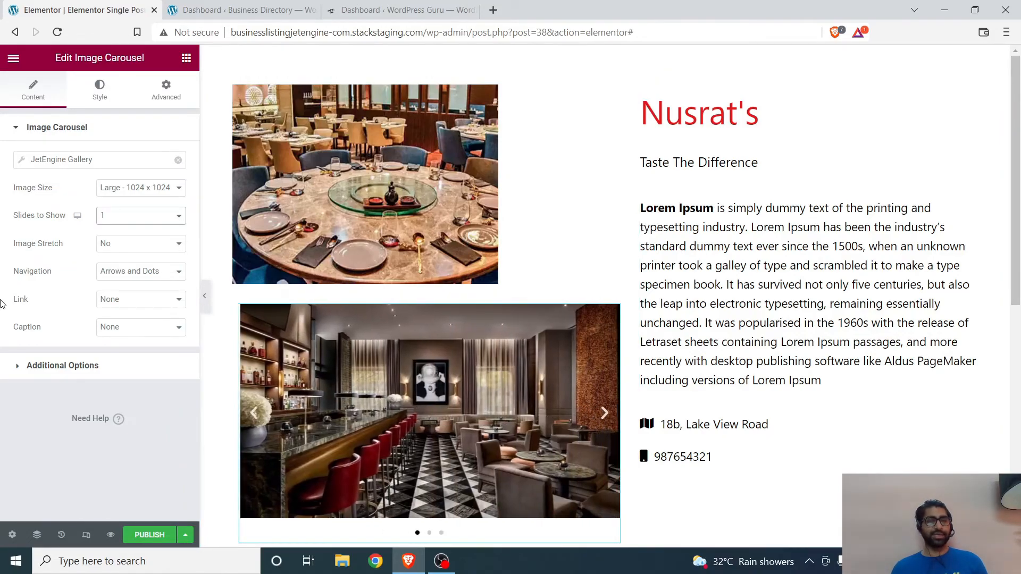
Step: Set the carousel's autoplay speed to 3000 and check how its slides advance
left_click(16, 367)
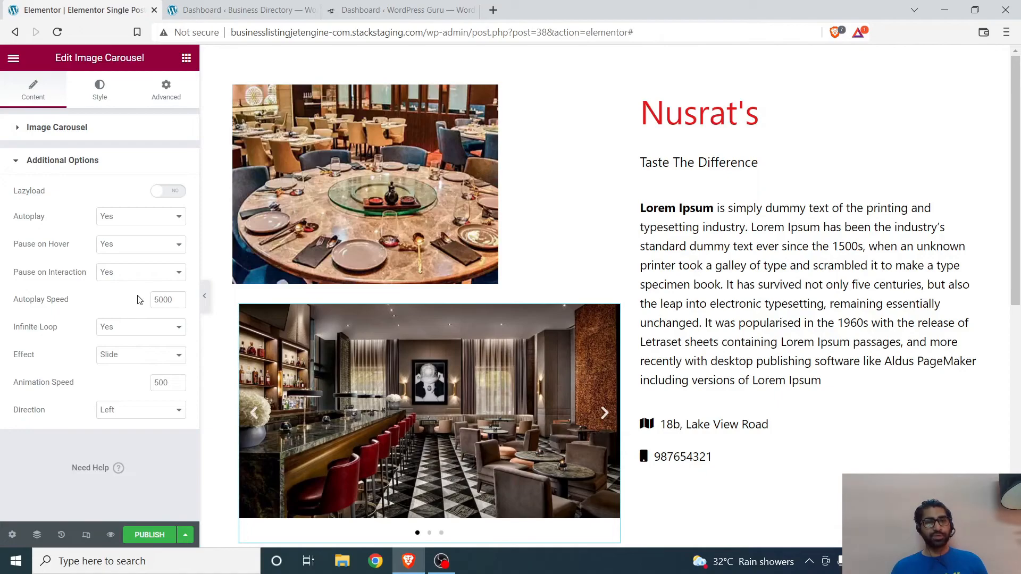
left_click(178, 302)
left_click(179, 302)
left_click(179, 303)
double_click(153, 299)
type("30")
left_click(16, 436)
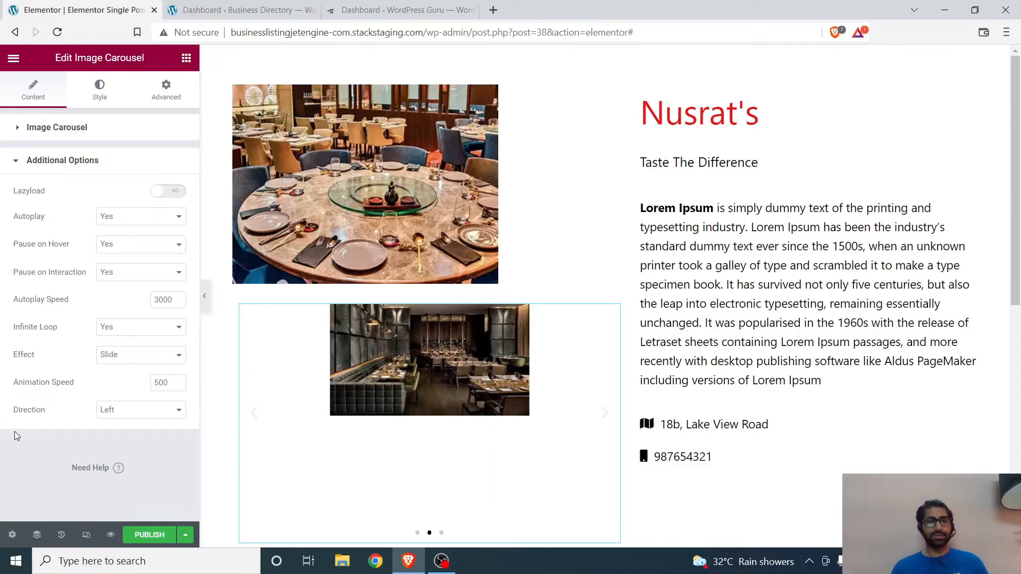
scroll(234, 357, "down", 4)
scroll(305, 330, "up", 3)
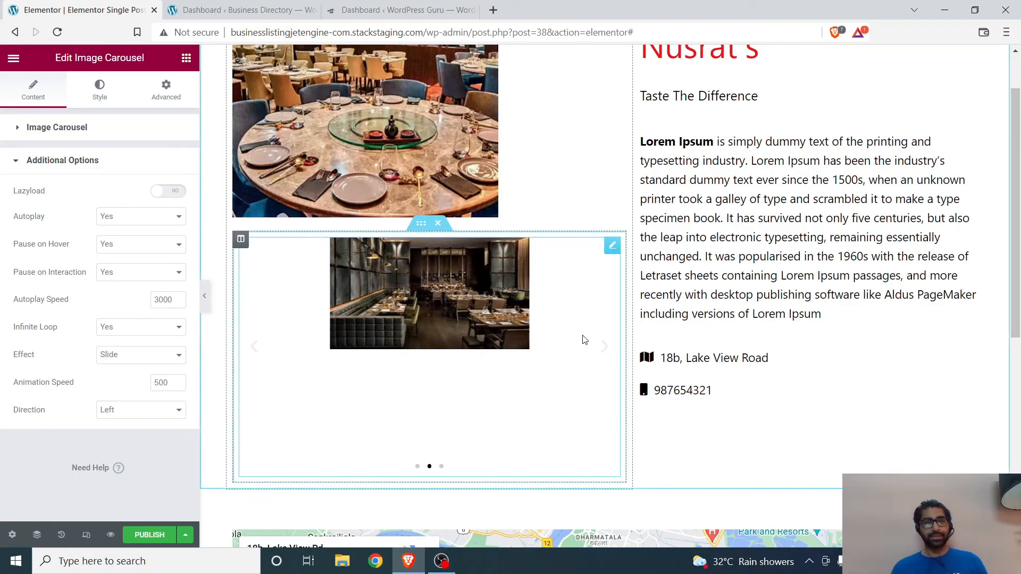
left_click(609, 355)
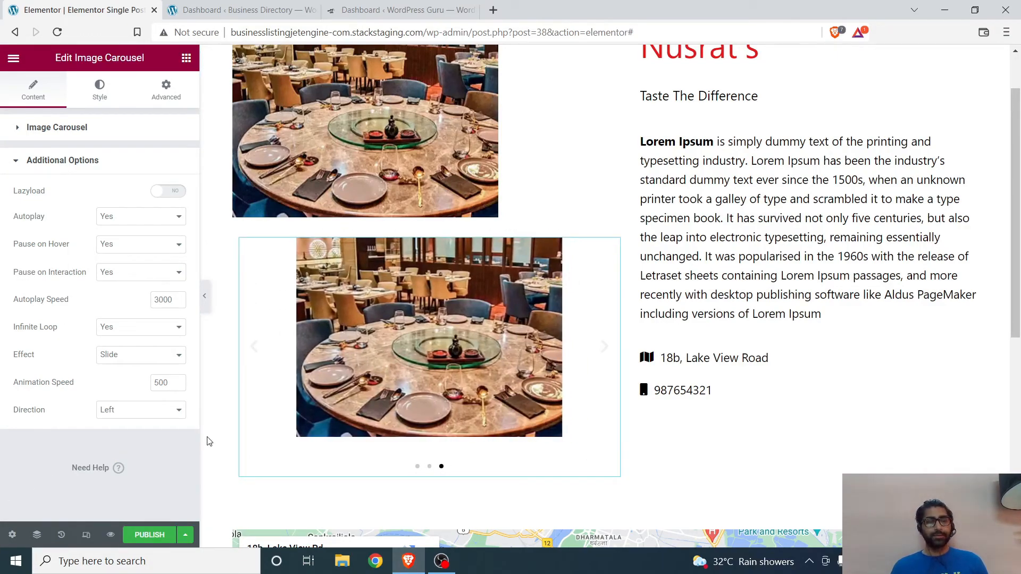
scroll(736, 258, "up", 1)
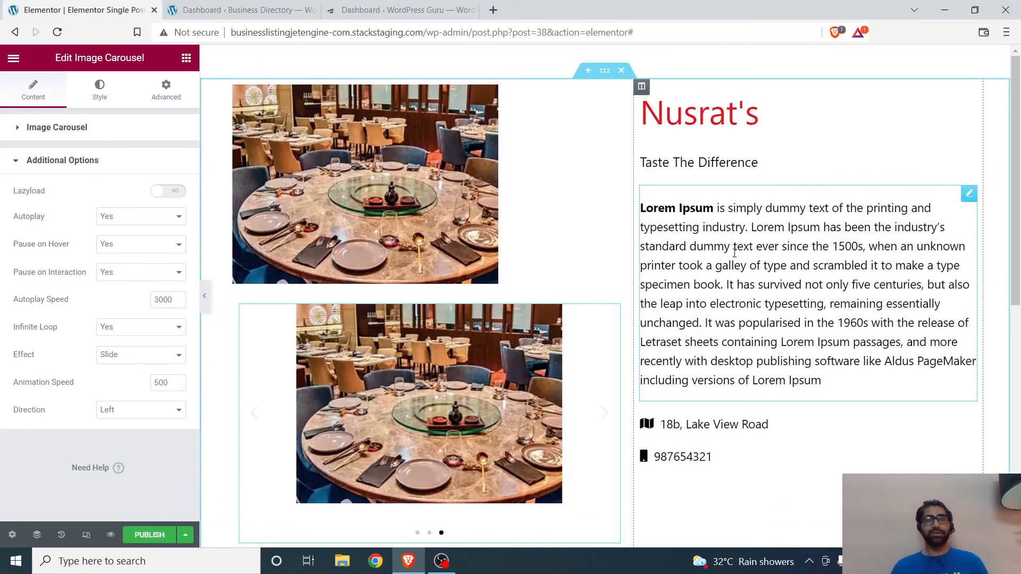
Step: Publish the template with a display condition that includes all Business posts
scroll(735, 252, "down", 7)
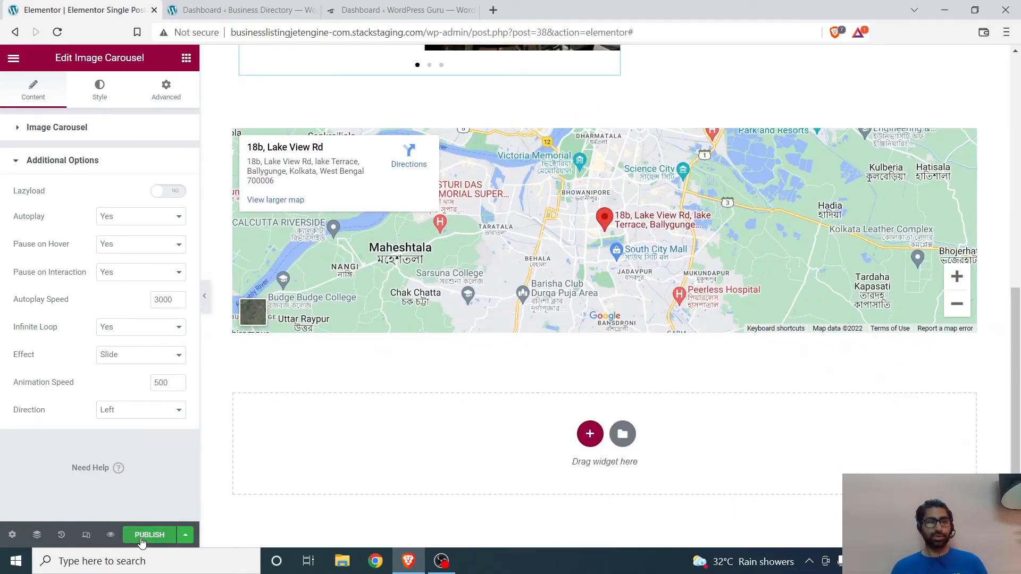
left_click(141, 537)
left_click(537, 376)
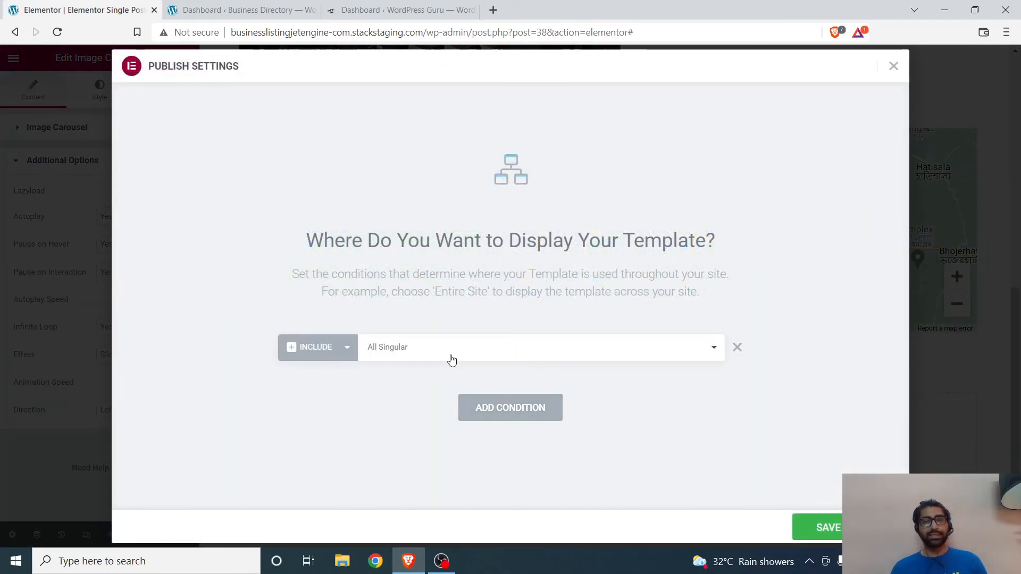
left_click(451, 355)
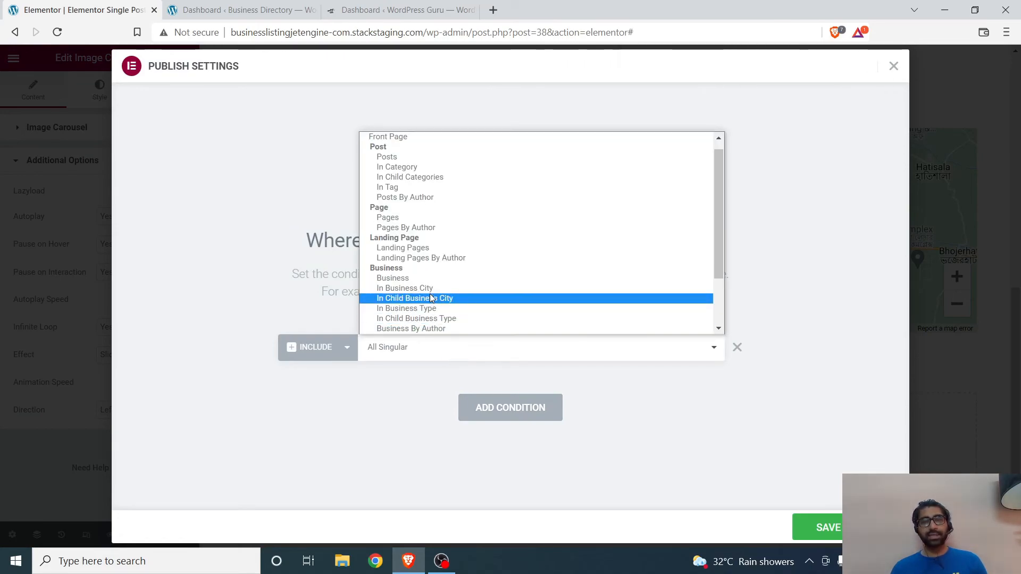
left_click(432, 279)
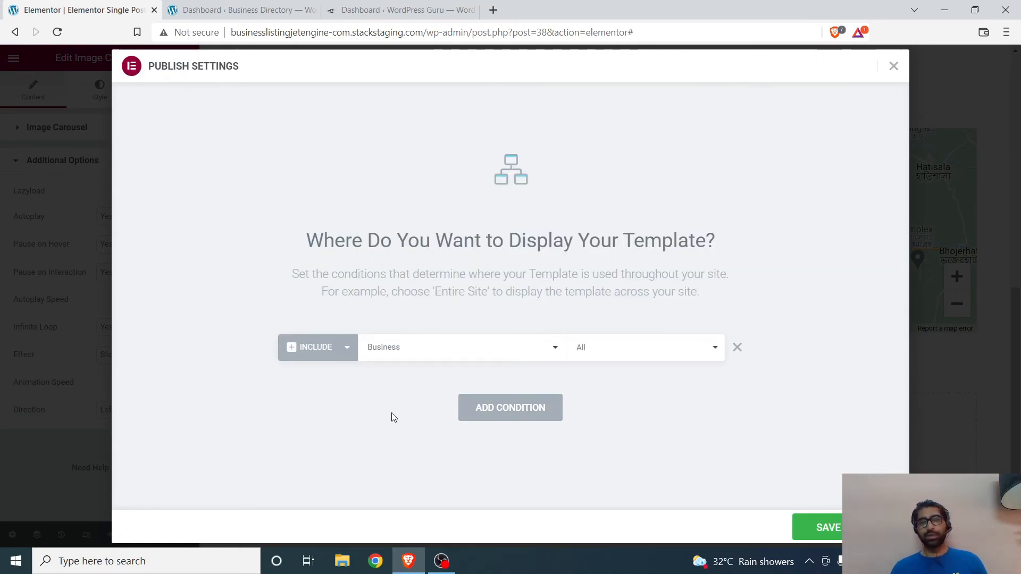
left_click(665, 356)
left_click(665, 355)
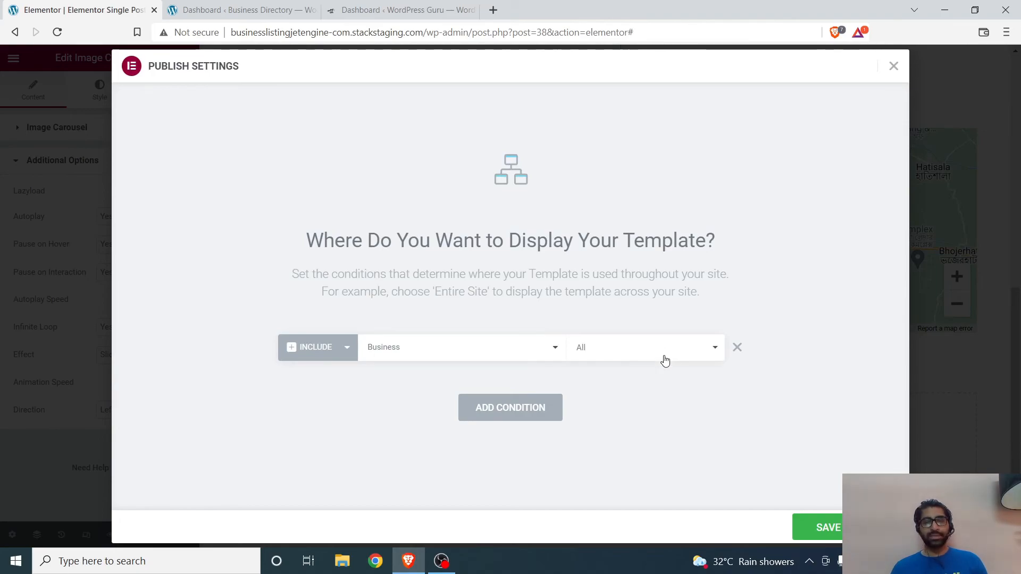
left_click(839, 529)
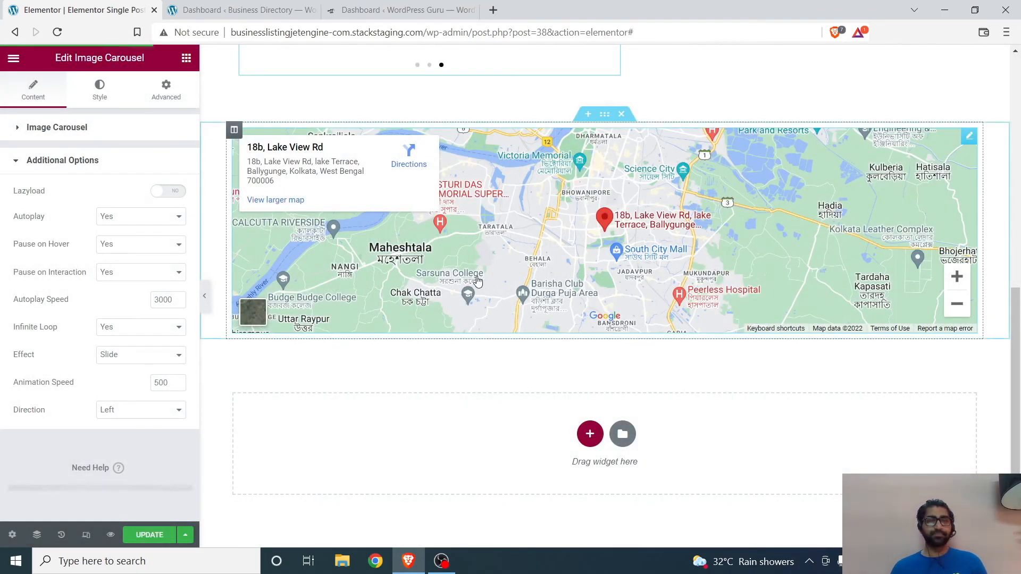
Step: Exit the template editor to the WordPress dashboard and open the list of all pages
left_click(13, 57)
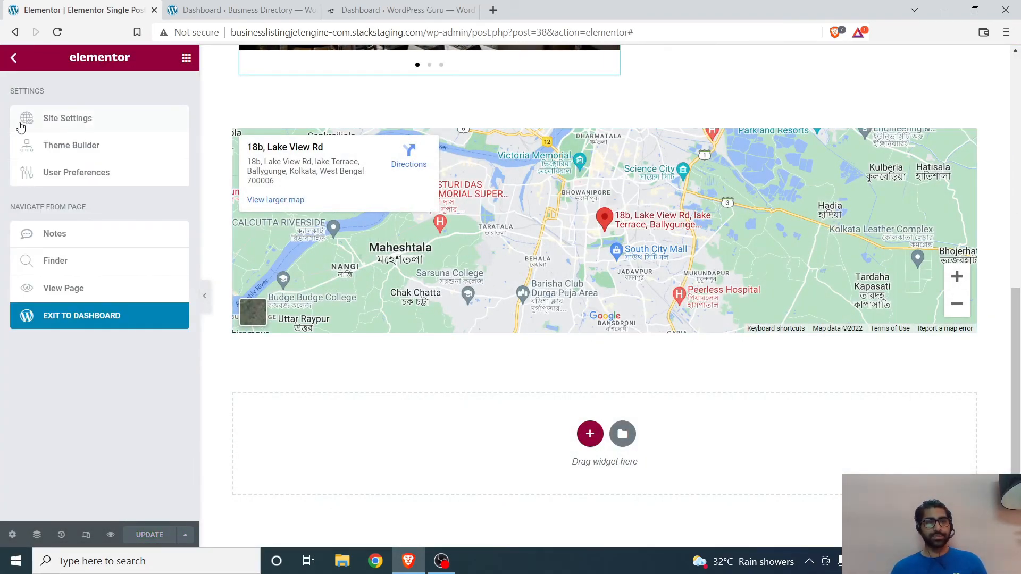
left_click(74, 319)
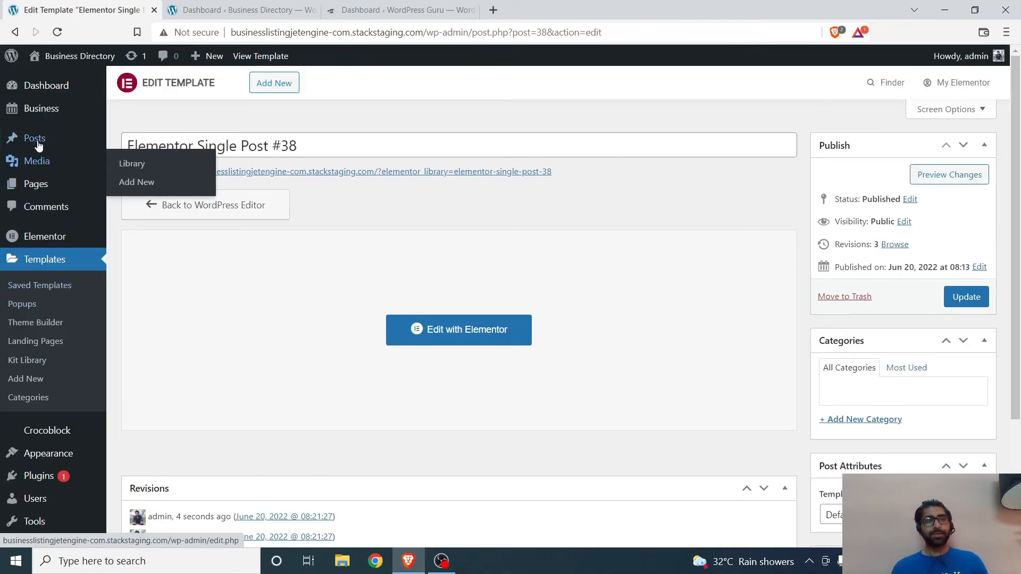
mouse_move(48, 121)
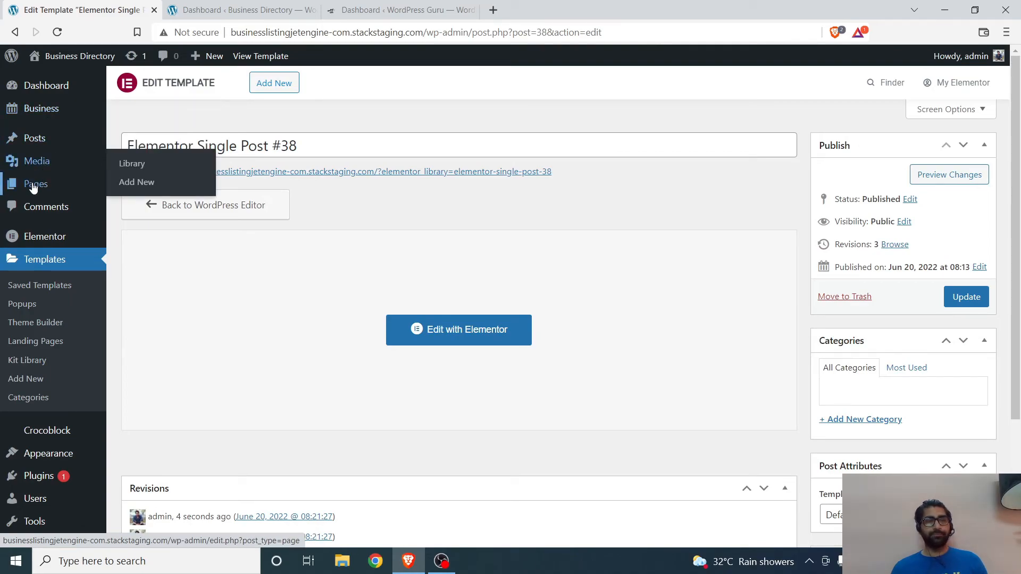
left_click(53, 186)
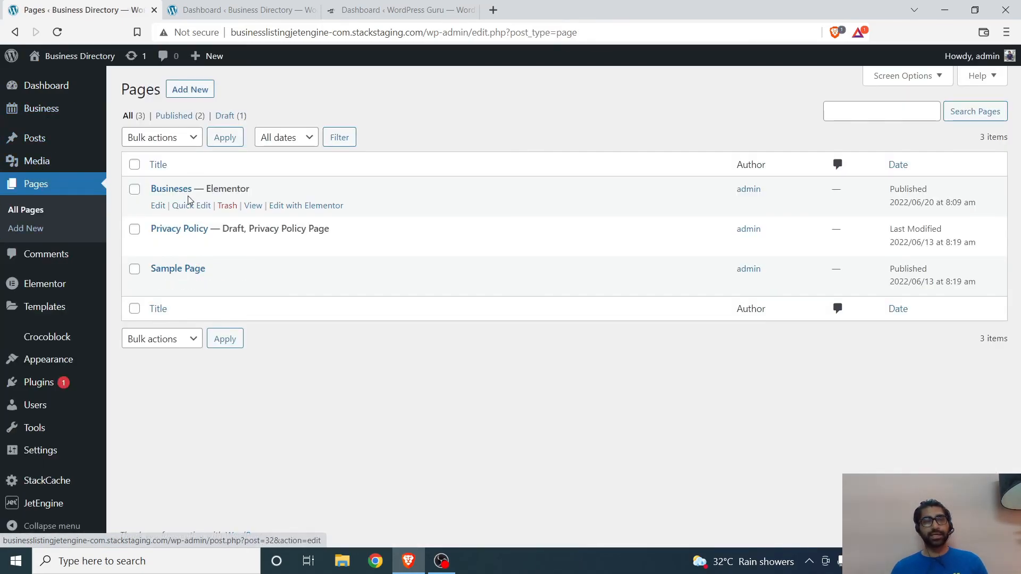
Step: View the published Busineses page in a new tab and look over its listing grid
right_click(253, 205)
left_click(298, 218)
left_click(212, 7)
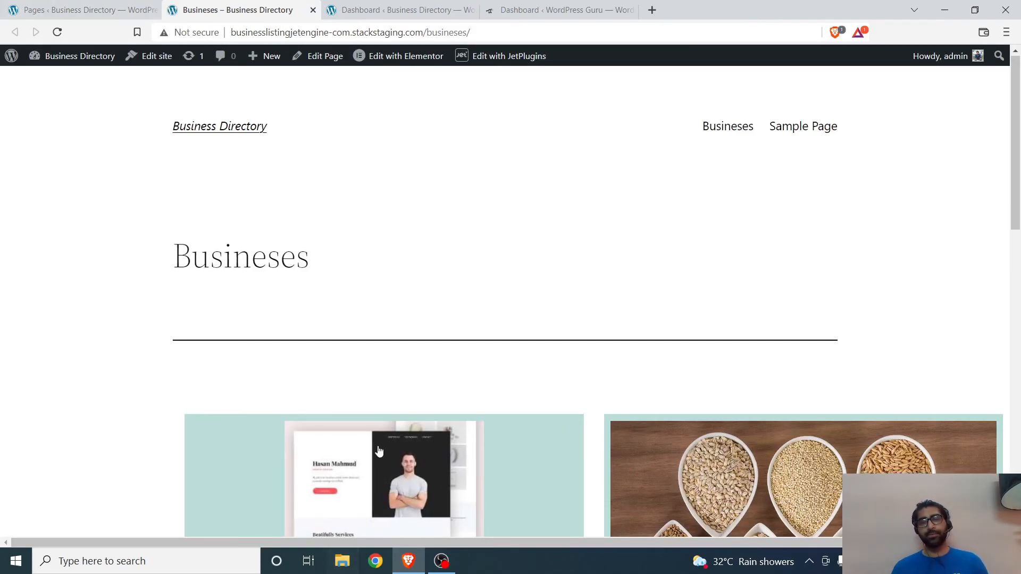
scroll(337, 378, "down", 15)
scroll(337, 378, "up", 8)
scroll(338, 376, "up", 8)
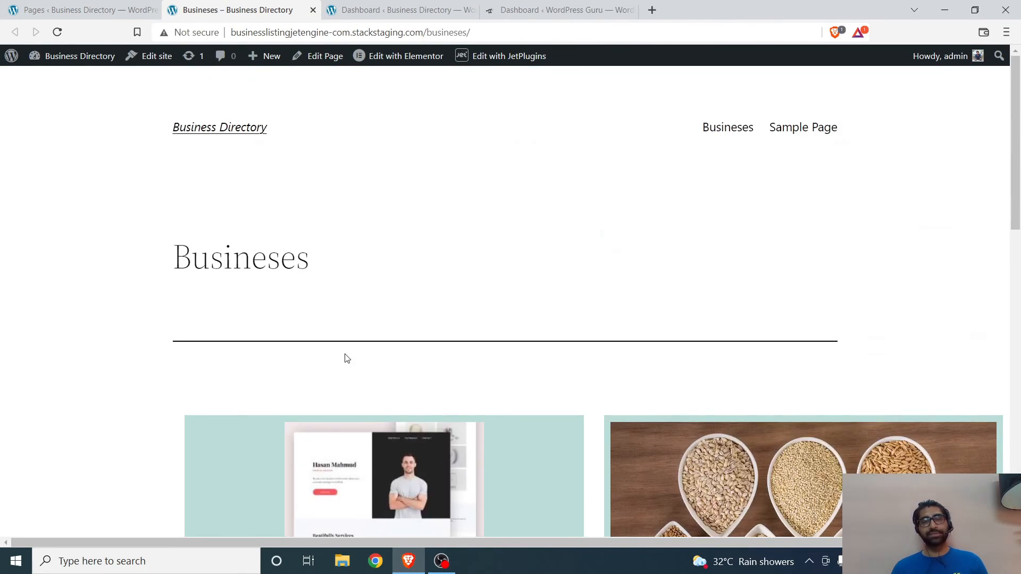
Step: Open the Digital Shaquib listing from the grid and check how the template displays its images and business details
scroll(344, 358, "down", 8)
left_click(395, 146)
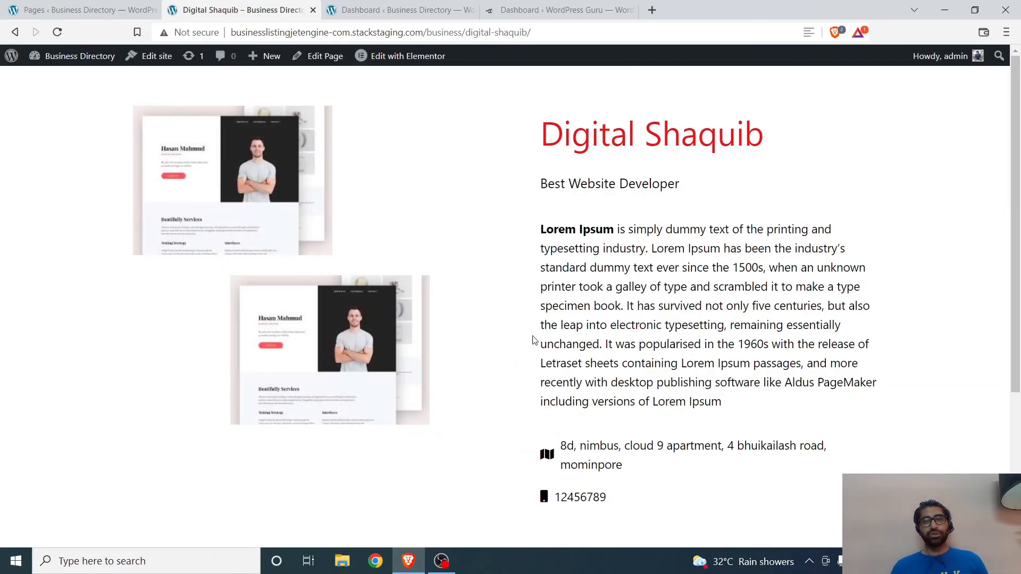
scroll(467, 267, "down", 4)
scroll(467, 267, "up", 4)
scroll(467, 267, "down", 4)
scroll(467, 270, "up", 3)
scroll(467, 269, "up", 1)
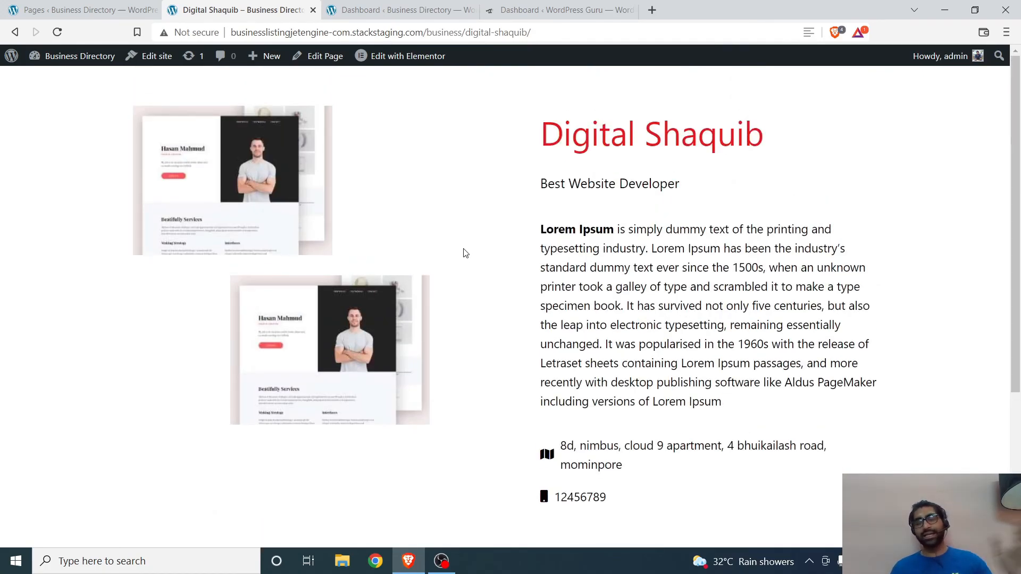
Step: Return to the Busineses page, open the Nusrat's listing and check its image, gallery carousel, details and map
left_click(15, 32)
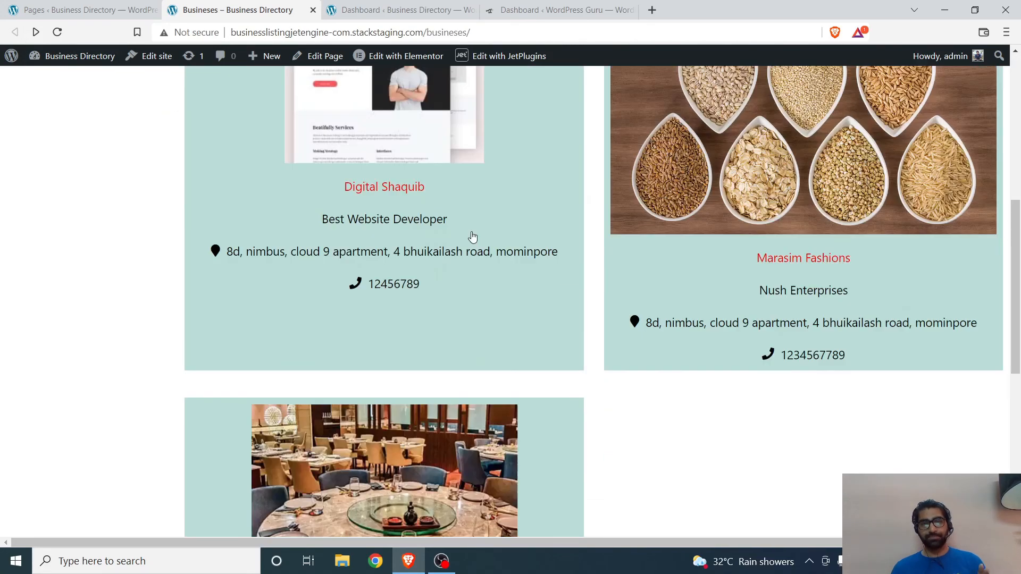
scroll(472, 237, "down", 5)
left_click(395, 205)
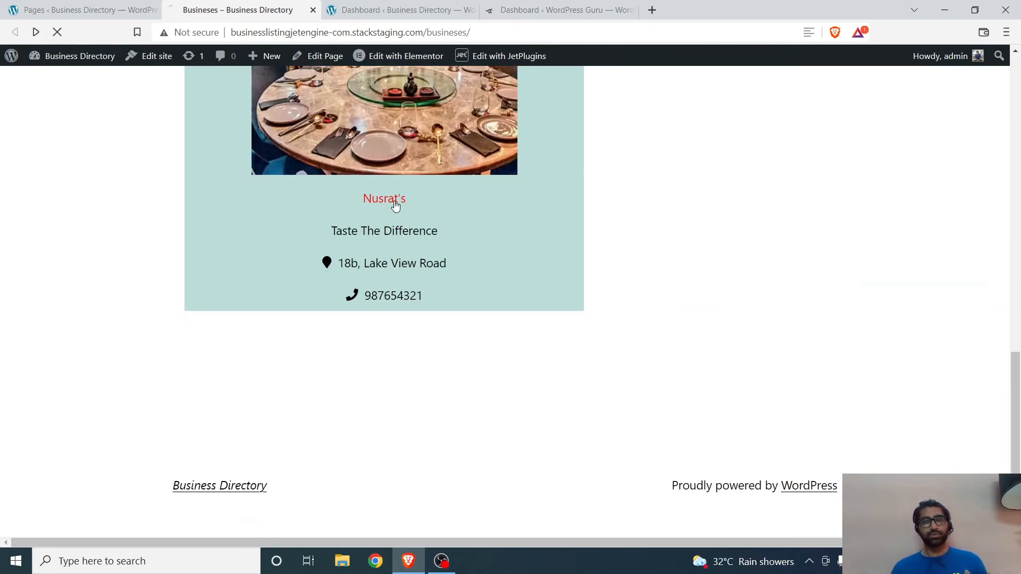
scroll(366, 295, "down", 5)
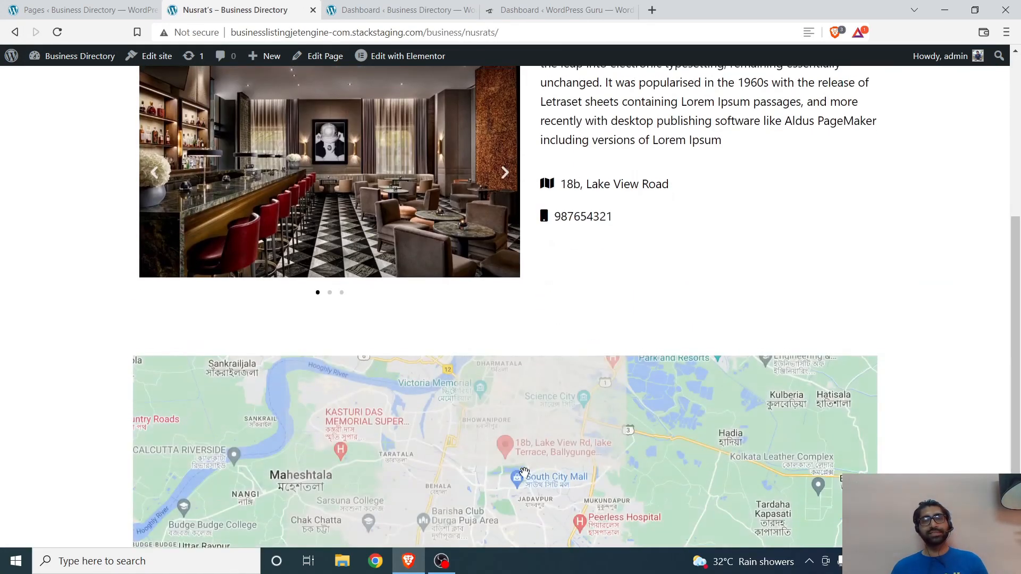
scroll(916, 282, "up", 5)
scroll(661, 239, "down", 5)
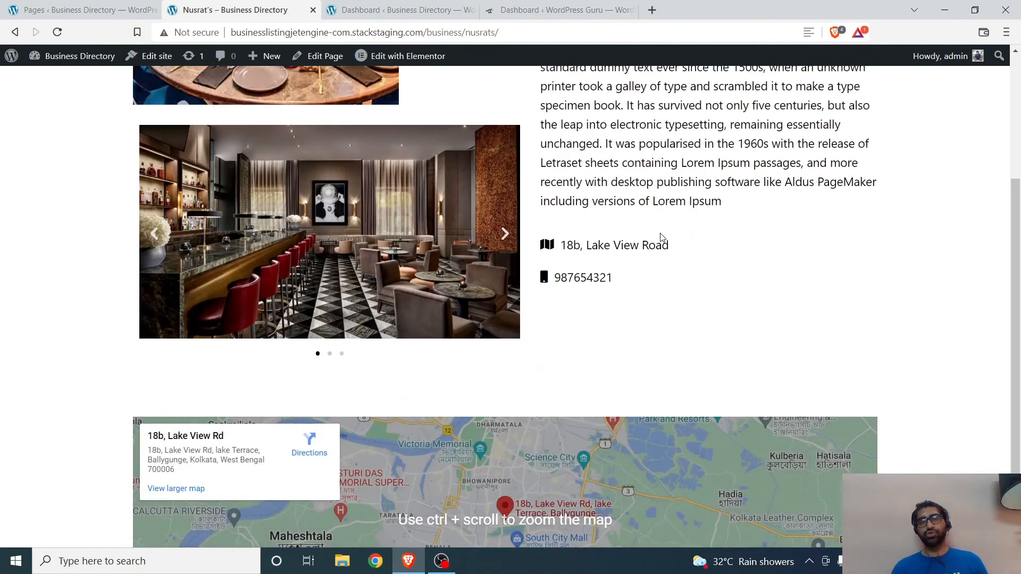
scroll(661, 240, "up", 5)
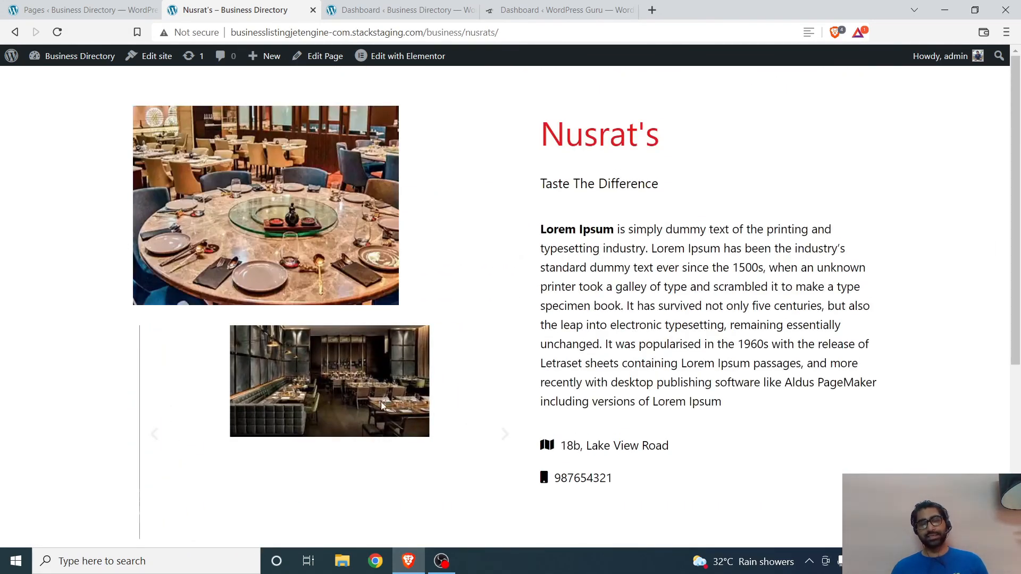